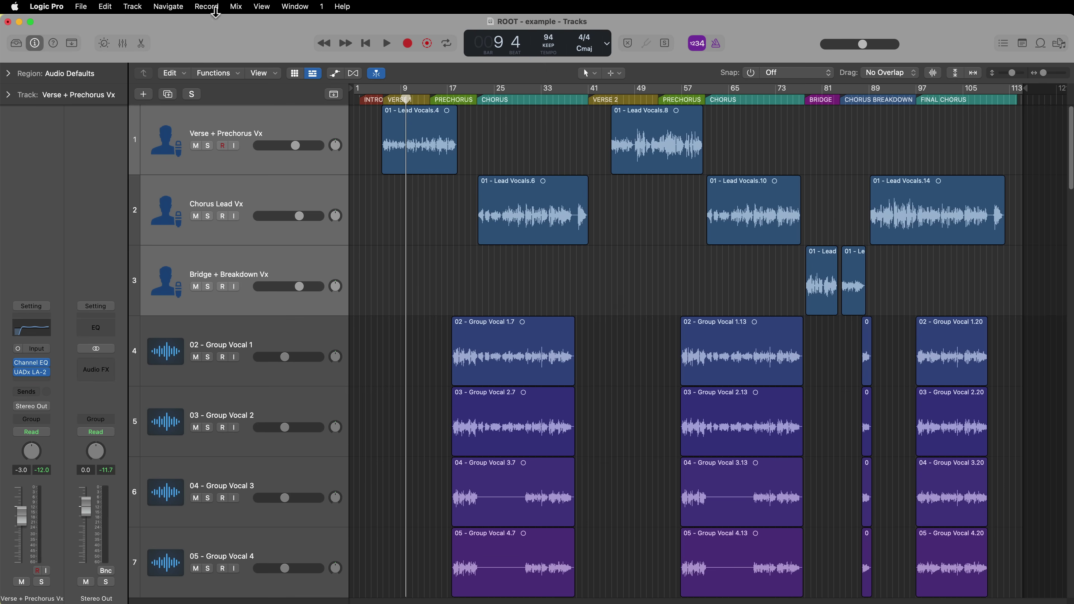
- Start creating a track stack, then cancel without creating it
{"action": "left_click", "coordinate": [138, 6]}
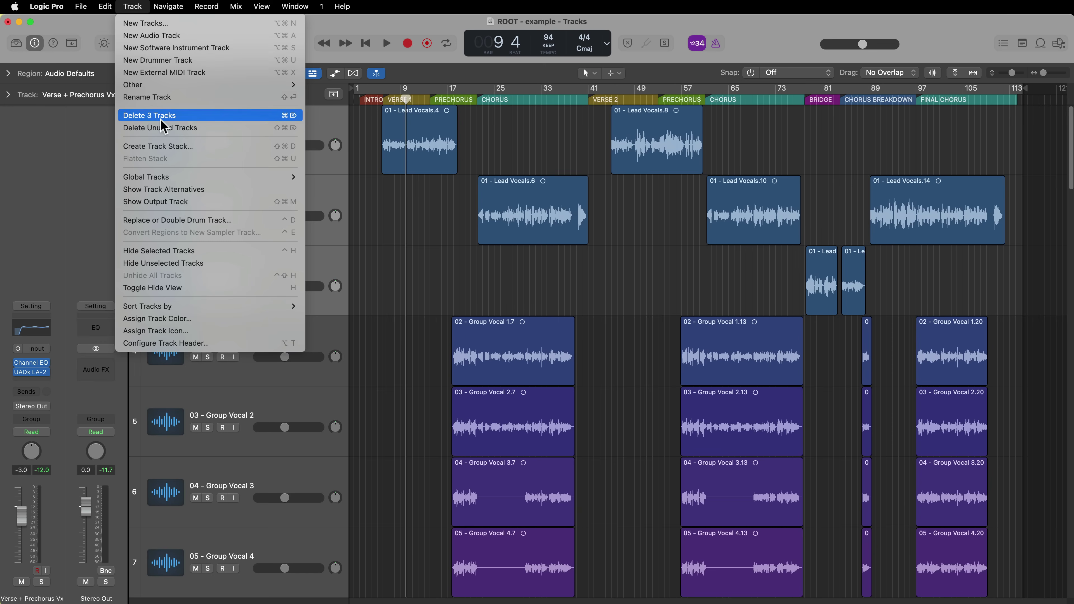
{"action": "left_click", "coordinate": [212, 147]}
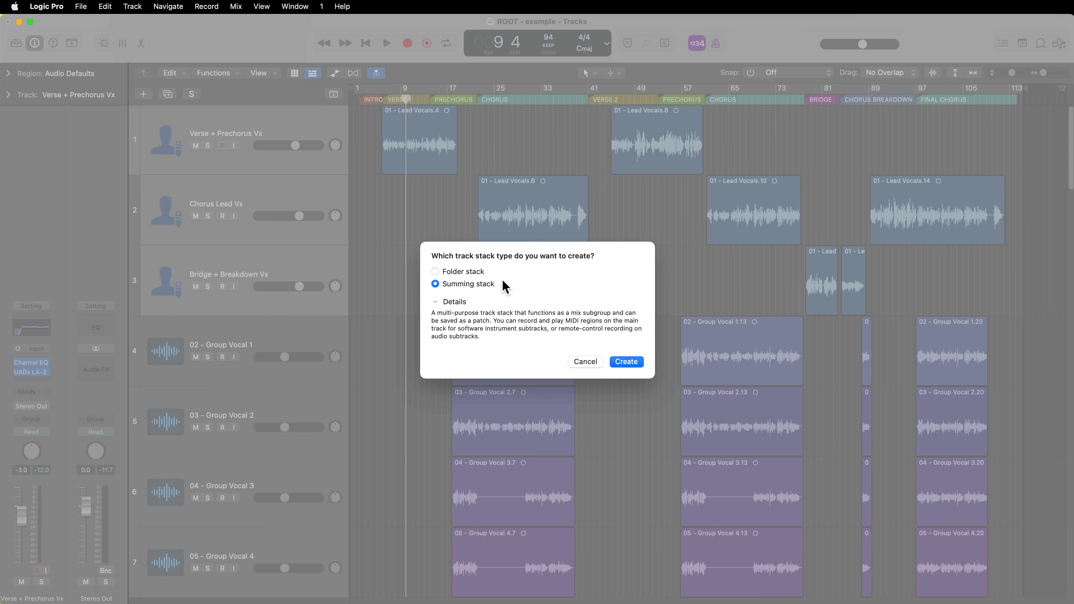
{"action": "left_click", "coordinate": [580, 360]}
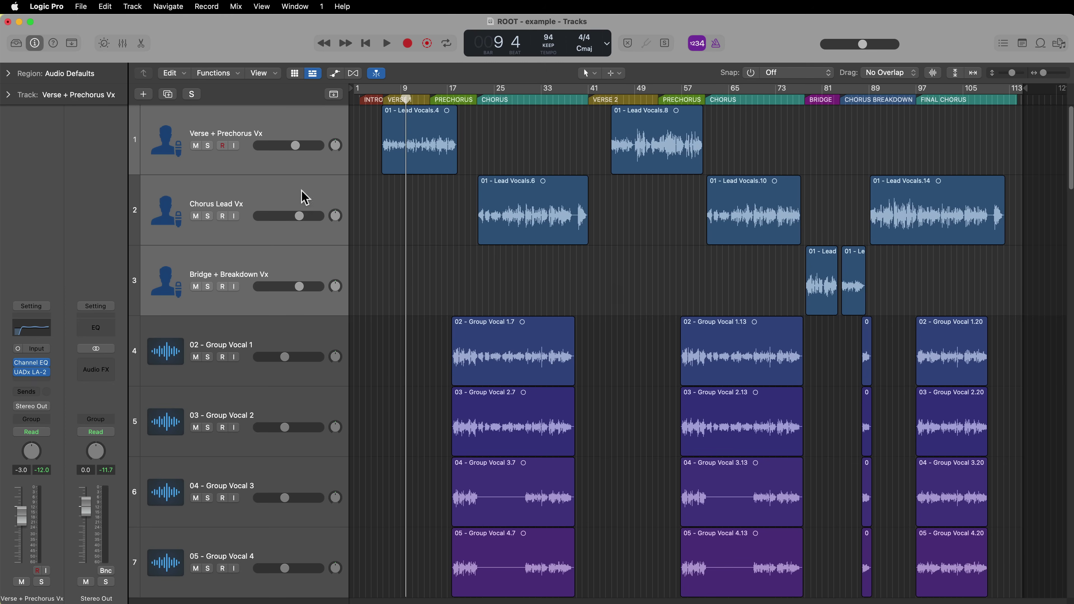
- Select the Verse + Prechorus Vx, Chorus Lead Vx and Bridge + Breakdown Vx tracks
{"action": "left_click", "coordinate": [276, 132]}
{"action": "left_click", "coordinate": [413, 254]}
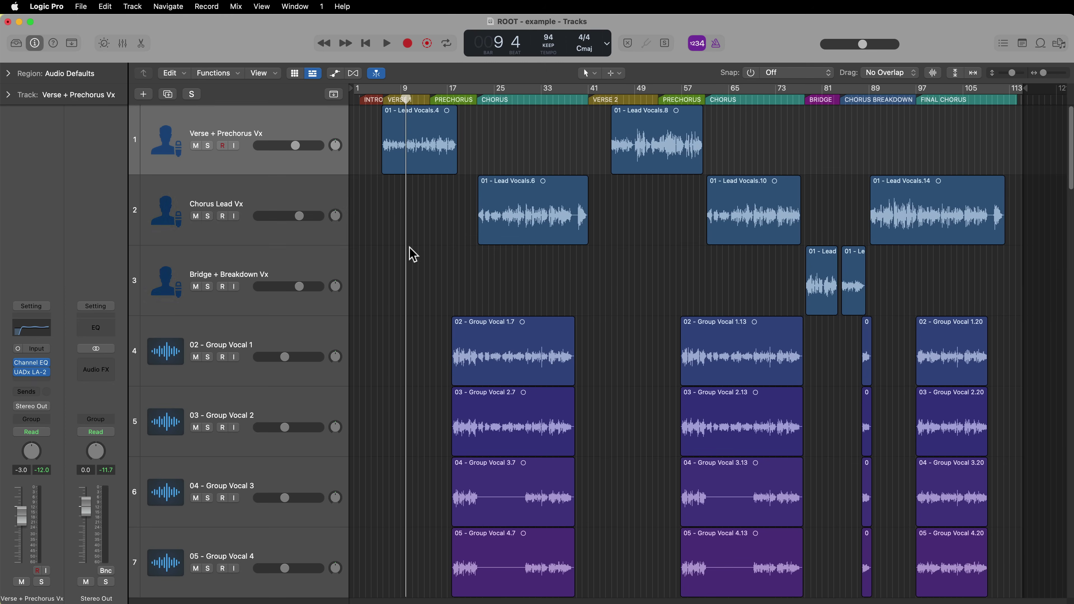
{"action": "left_click", "coordinate": [251, 189]}
{"action": "left_click", "coordinate": [263, 247]}
{"action": "left_click", "coordinate": [271, 134]}
{"action": "key", "text": "super+z"}
{"action": "left_click", "coordinate": [284, 128]}
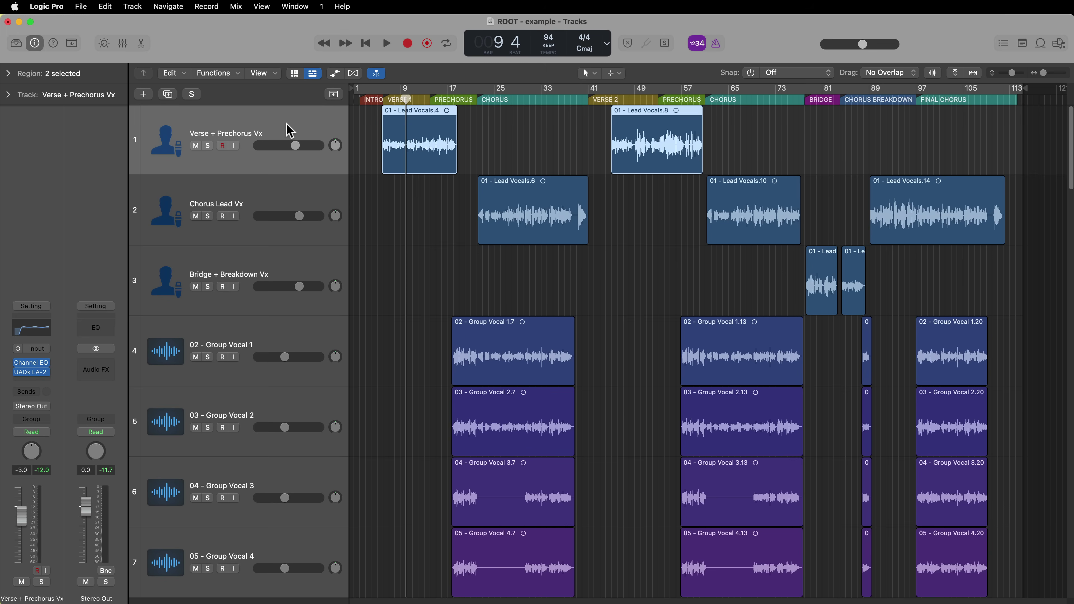
{"action": "left_click", "coordinate": [278, 193]}
{"action": "left_click", "coordinate": [266, 272]}
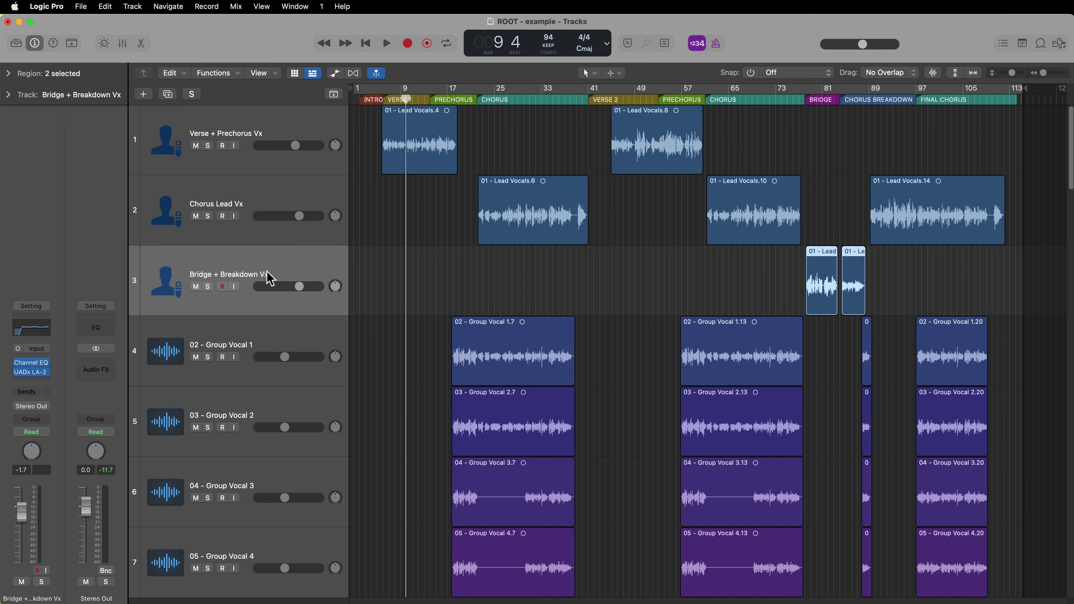
- In the Mixer, raise Bridge + Breakdown Vx EQ at 9350 Hz slightly and 1270 Hz to +2.4 dB
{"action": "key", "text": "x"}
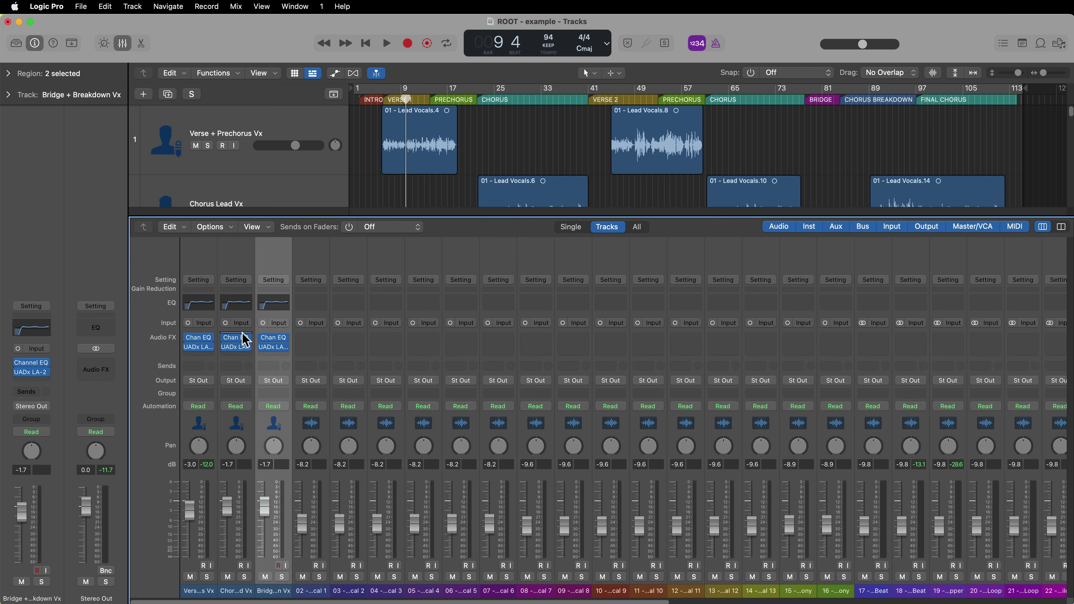
{"action": "left_click", "coordinate": [276, 339]}
{"action": "left_click_drag", "start_coordinate": [928, 298], "coordinate": [929, 293]}
{"action": "left_click_drag", "start_coordinate": [779, 289], "coordinate": [779, 287]}
{"action": "left_click", "coordinate": [449, 159]}
- Nudge Chorus Lead Vx's 1270 Hz EQ band and slightly adjust its LA-2 Peak Reduction
{"action": "left_click", "coordinate": [237, 339]}
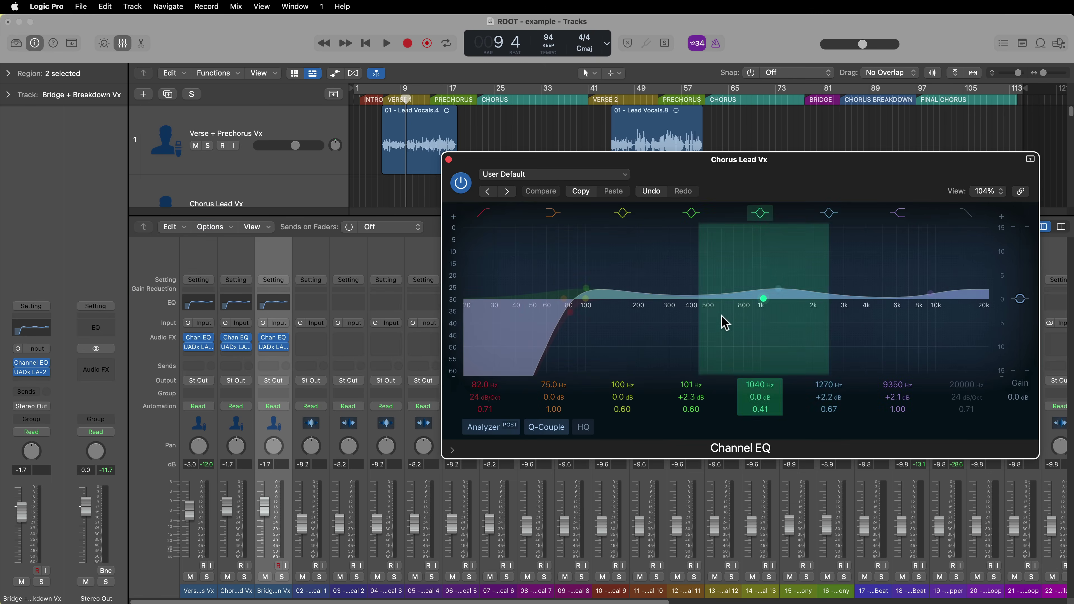
{"action": "left_click_drag", "start_coordinate": [780, 289], "coordinate": [781, 288]}
{"action": "left_click", "coordinate": [449, 159]}
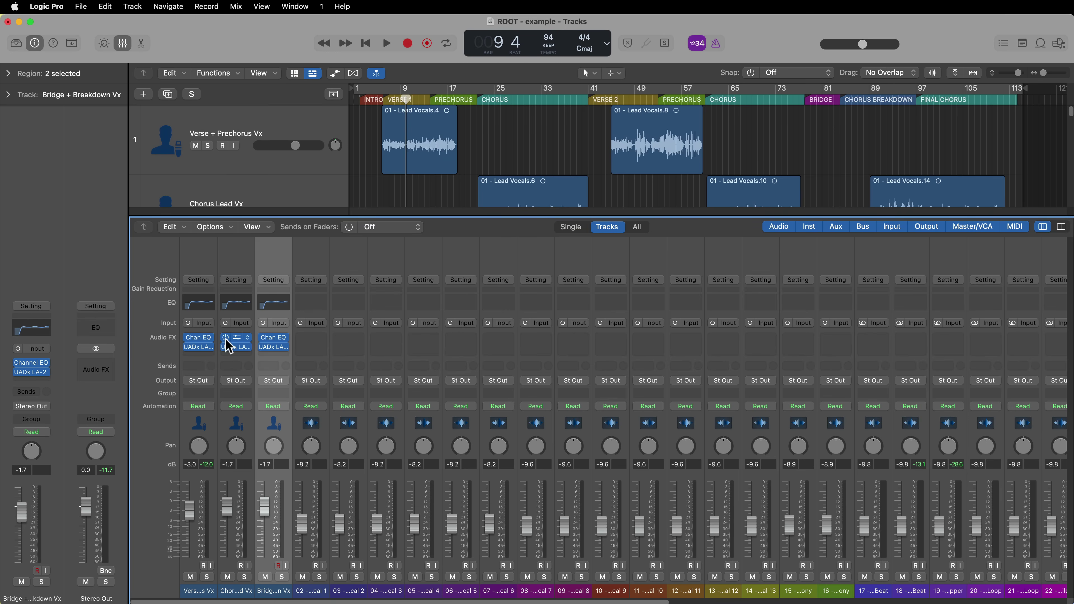
{"action": "left_click", "coordinate": [235, 346]}
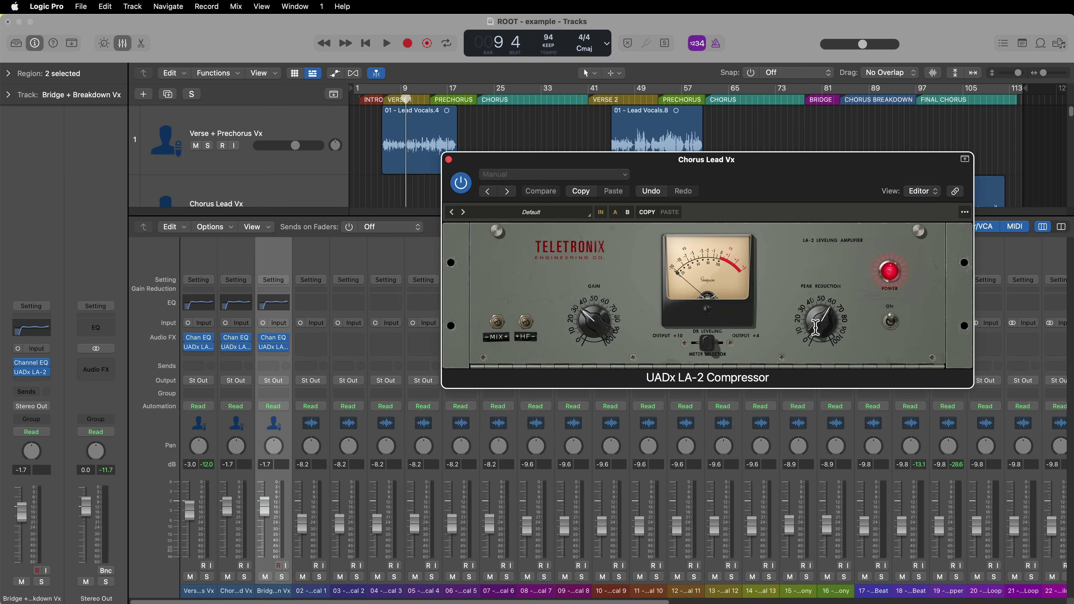
{"action": "left_click_drag", "start_coordinate": [816, 328], "coordinate": [827, 332]}
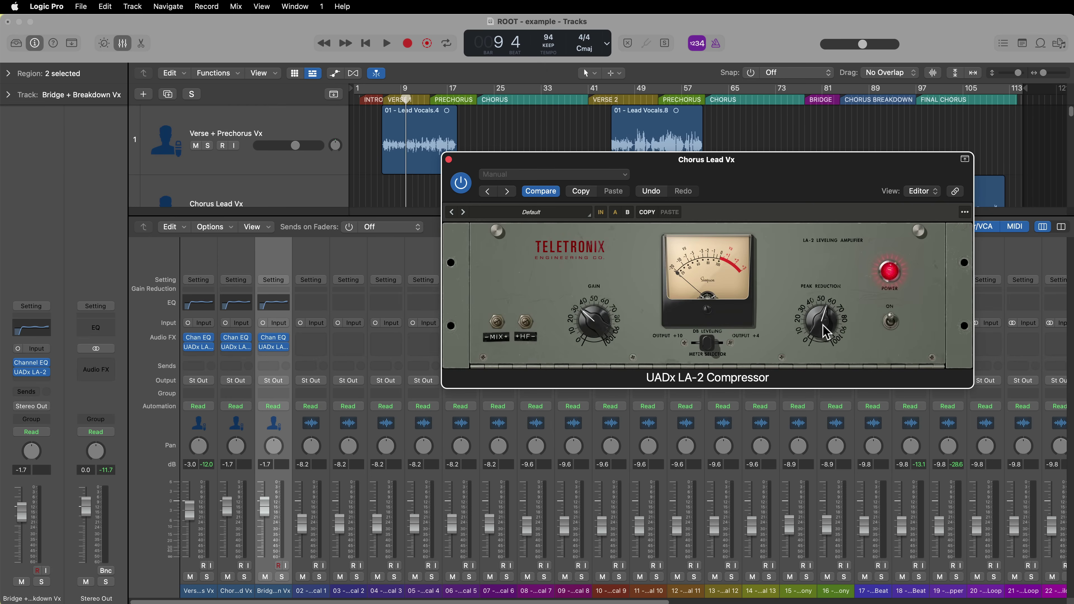
{"action": "left_click", "coordinate": [449, 160]}
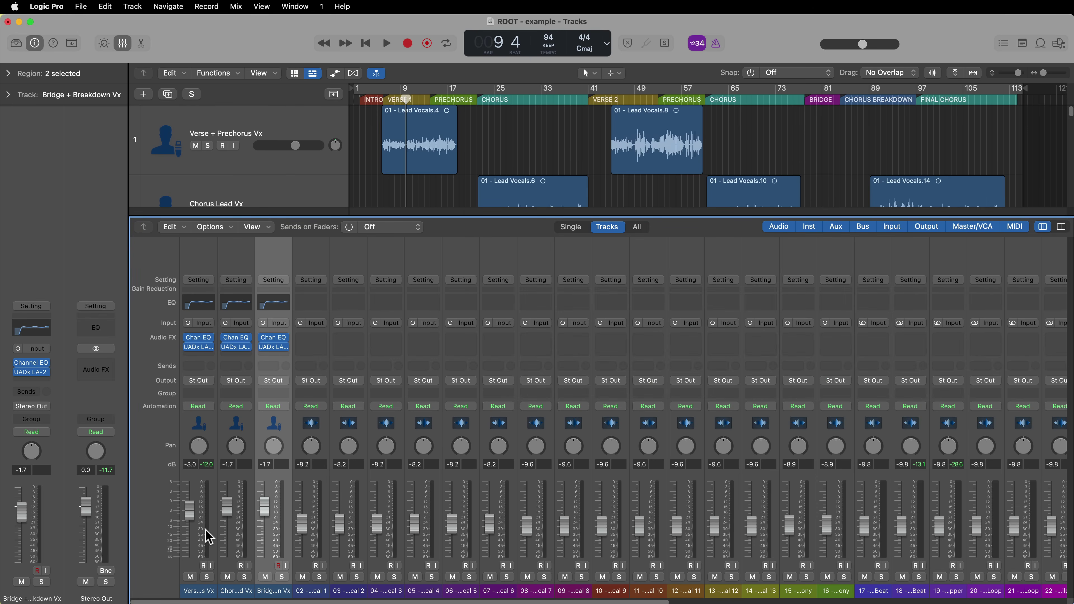
{"action": "key", "text": "x"}
{"action": "left_click", "coordinate": [618, 283]}
- Clear the Chorus Lead Vx region selection and move the playhead to bar 5 beat 2
{"action": "left_click", "coordinate": [304, 197]}
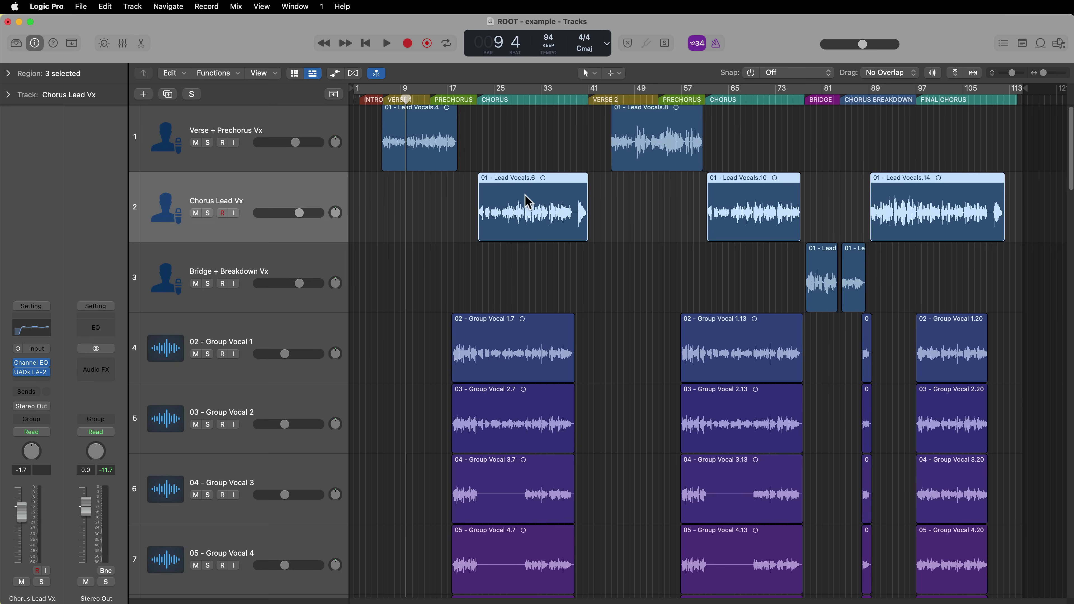
{"action": "left_click", "coordinate": [635, 220]}
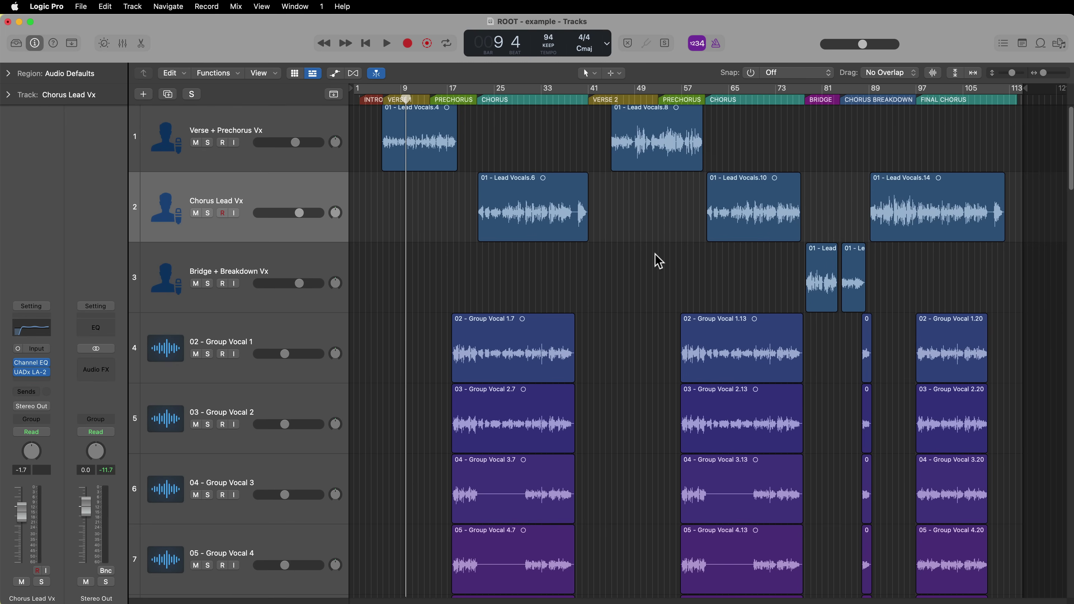
{"action": "left_click", "coordinate": [379, 95]}
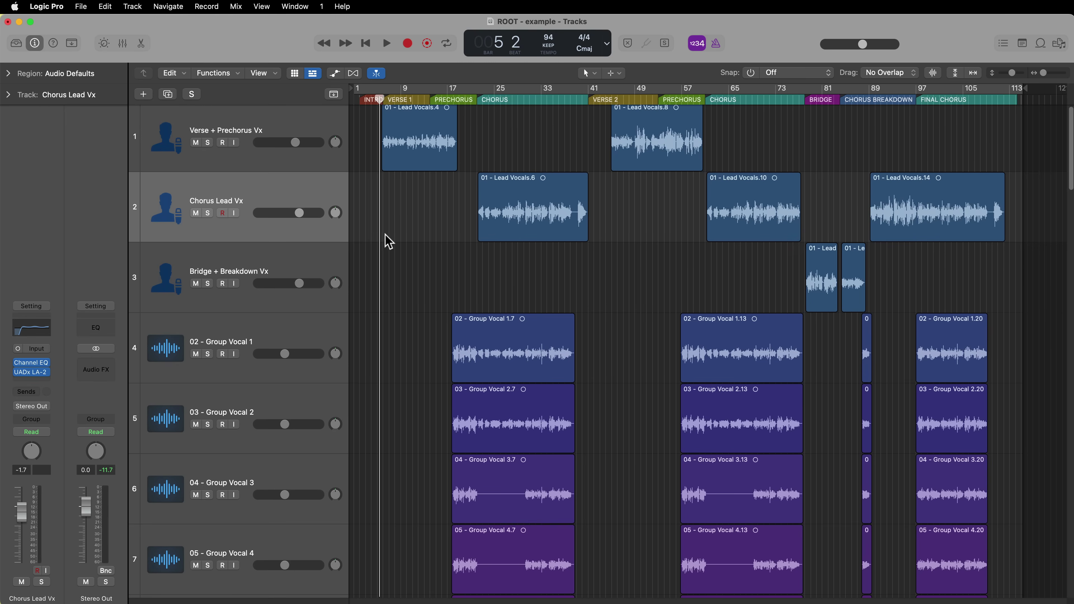
{"action": "left_click", "coordinate": [275, 137]}
{"action": "left_click", "coordinate": [285, 274], "text": "shift"}
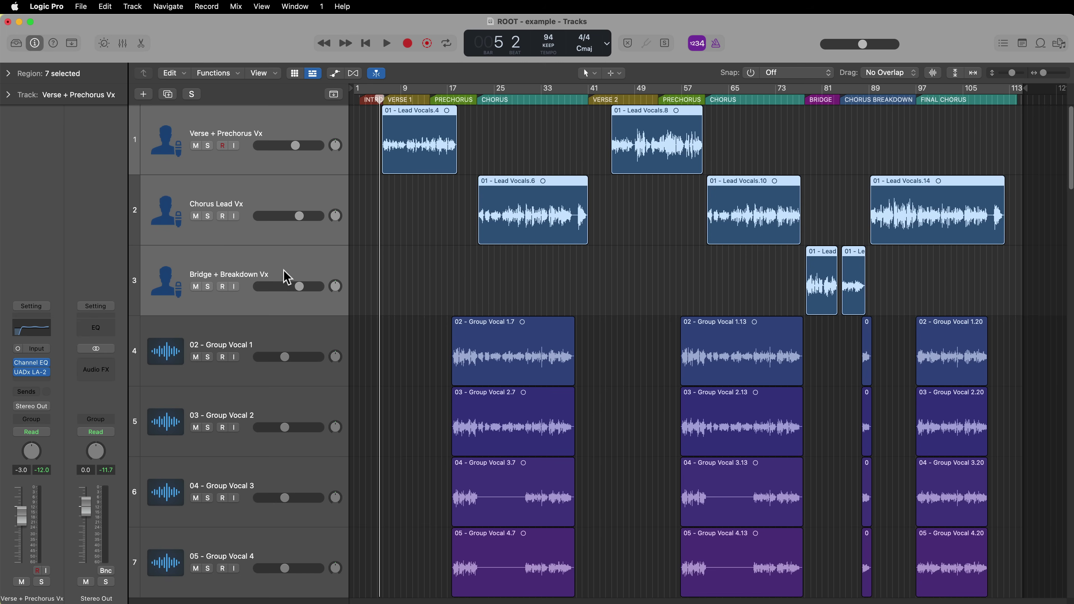
{"action": "scroll", "coordinate": [511, 322], "scroll_direction": "down", "scroll_amount": 5}
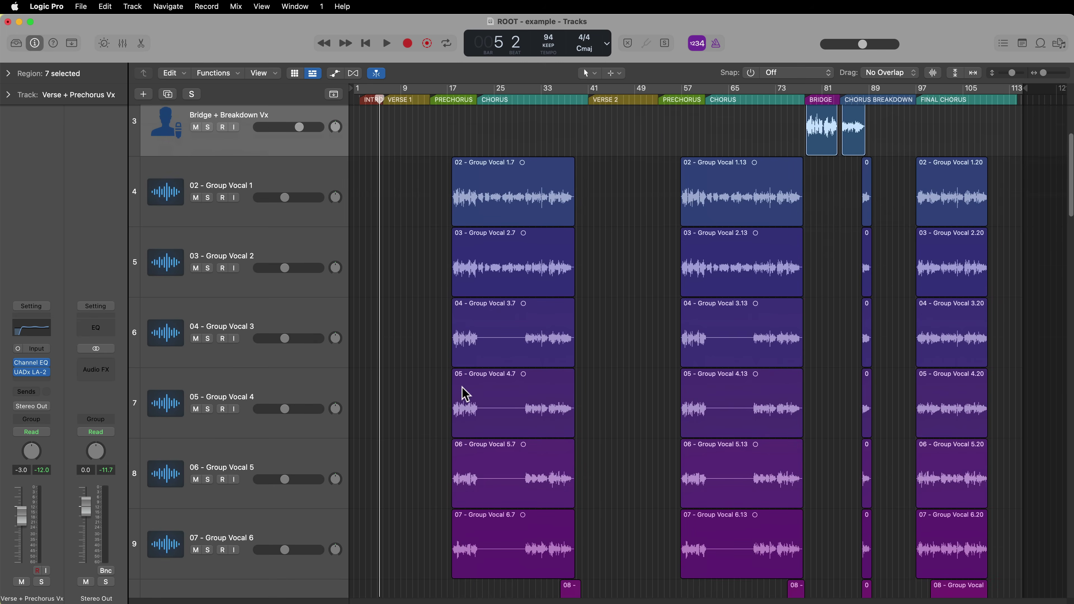
{"action": "scroll", "coordinate": [471, 381], "scroll_direction": "up", "scroll_amount": 5}
{"action": "left_click", "coordinate": [396, 236]}
{"action": "scroll", "coordinate": [330, 355], "scroll_direction": "down", "scroll_amount": 10}
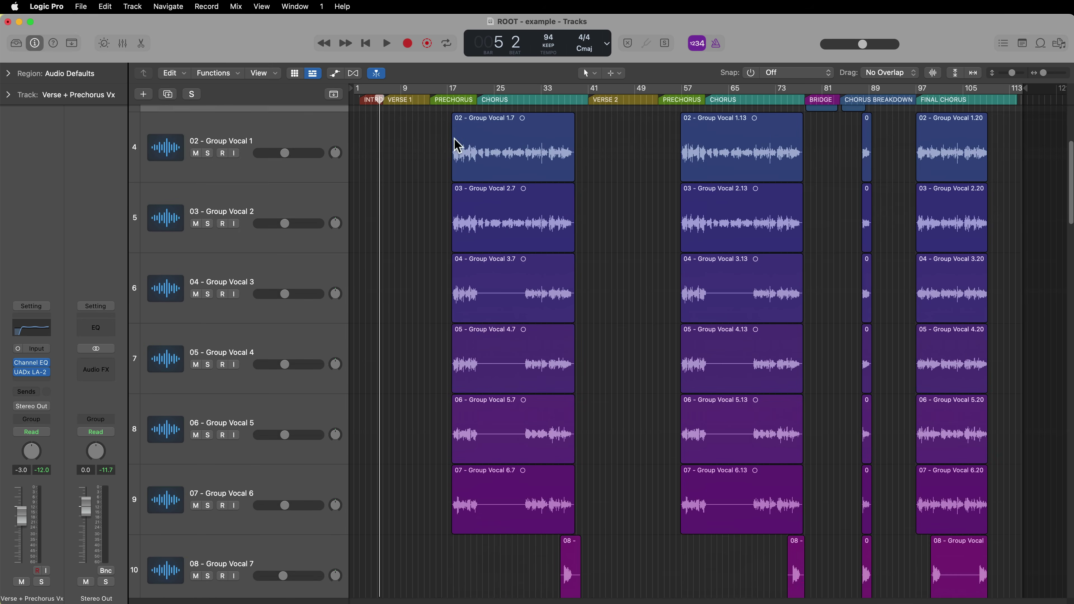
{"action": "scroll", "coordinate": [557, 529], "scroll_direction": "down", "scroll_amount": 20}
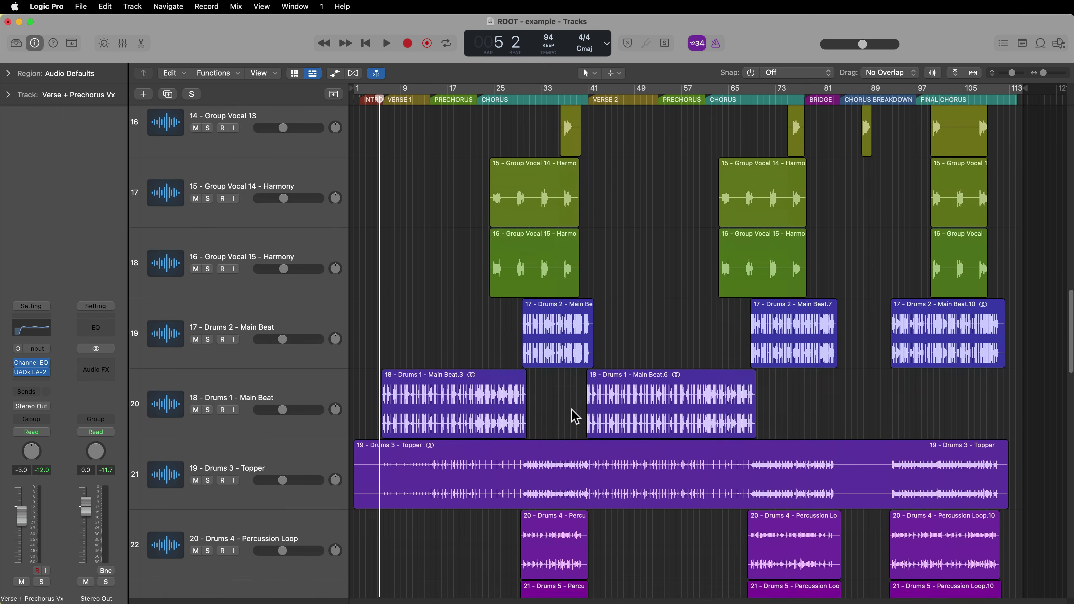
{"action": "scroll", "coordinate": [511, 372], "scroll_direction": "down", "scroll_amount": 8}
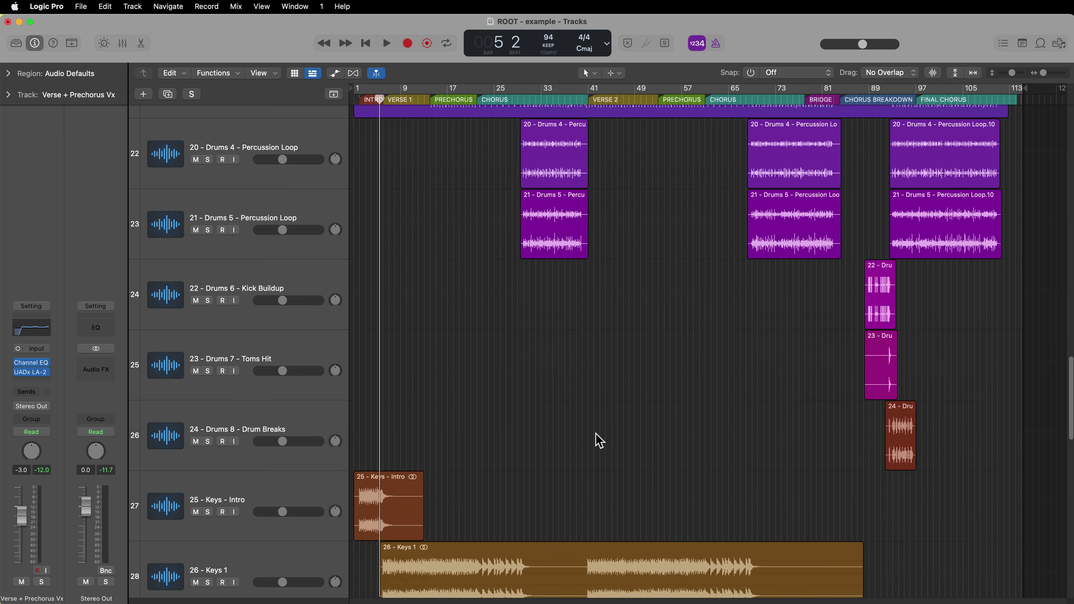
{"action": "scroll", "coordinate": [566, 429], "scroll_direction": "down", "scroll_amount": 4}
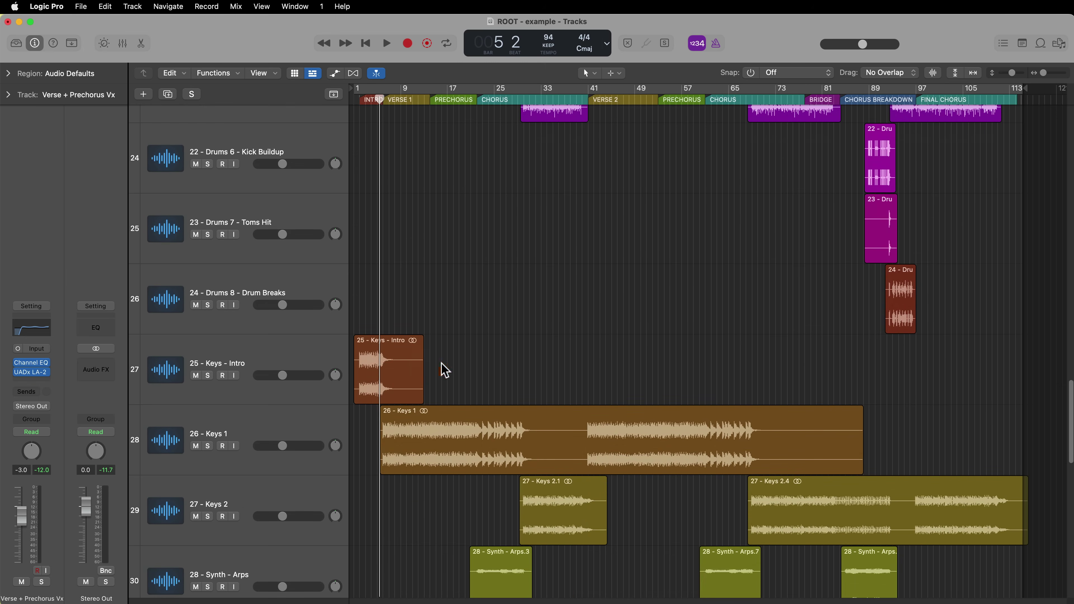
{"action": "scroll", "coordinate": [490, 424], "scroll_direction": "down", "scroll_amount": 8}
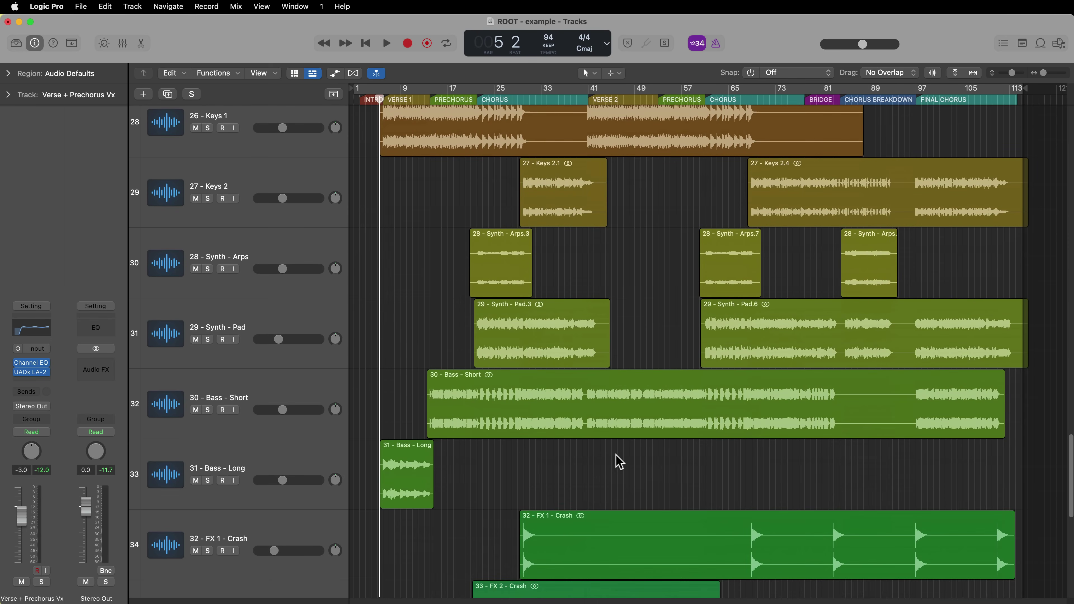
{"action": "scroll", "coordinate": [582, 436], "scroll_direction": "down", "scroll_amount": 4}
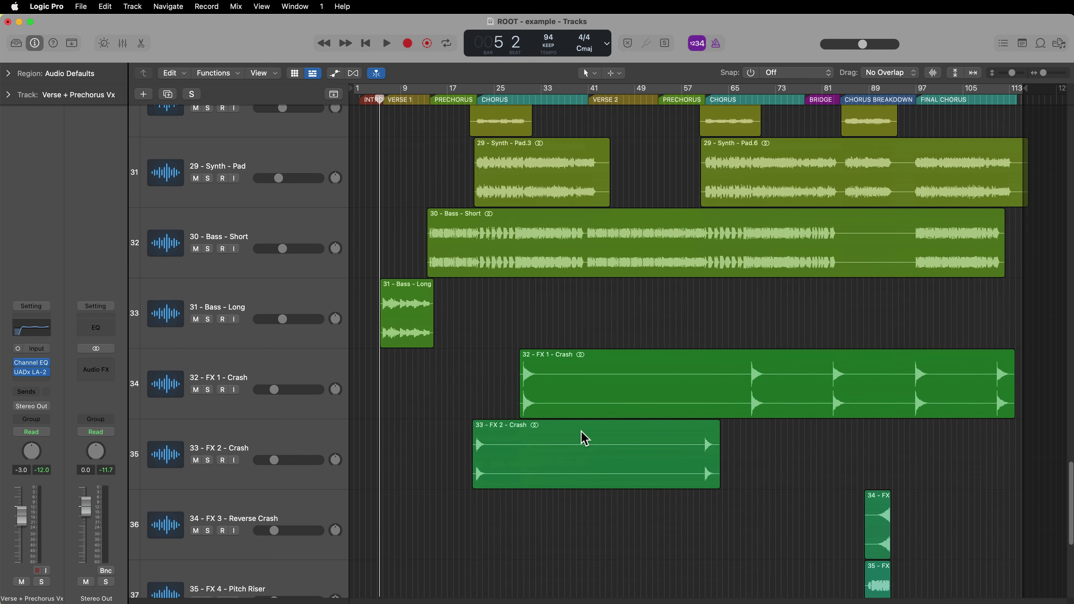
{"action": "scroll", "coordinate": [583, 436], "scroll_direction": "down", "scroll_amount": 3}
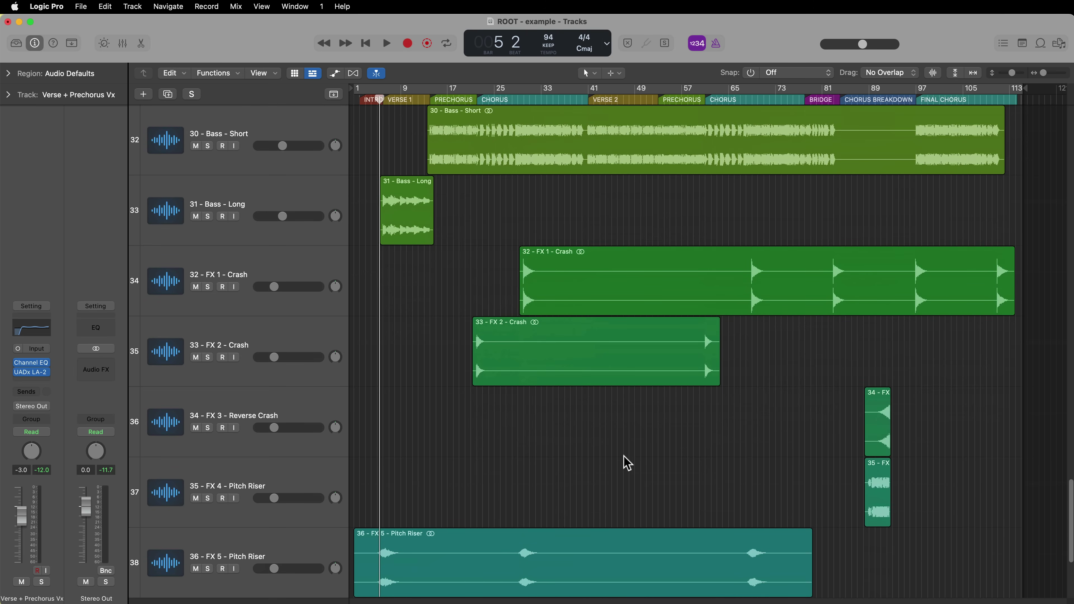
{"action": "scroll", "coordinate": [638, 461], "scroll_direction": "down", "scroll_amount": 4}
{"action": "scroll", "coordinate": [583, 423], "scroll_direction": "down", "scroll_amount": 3}
{"action": "scroll", "coordinate": [587, 429], "scroll_direction": "up", "scroll_amount": 12}
{"action": "scroll", "coordinate": [617, 445], "scroll_direction": "up", "scroll_amount": 20}
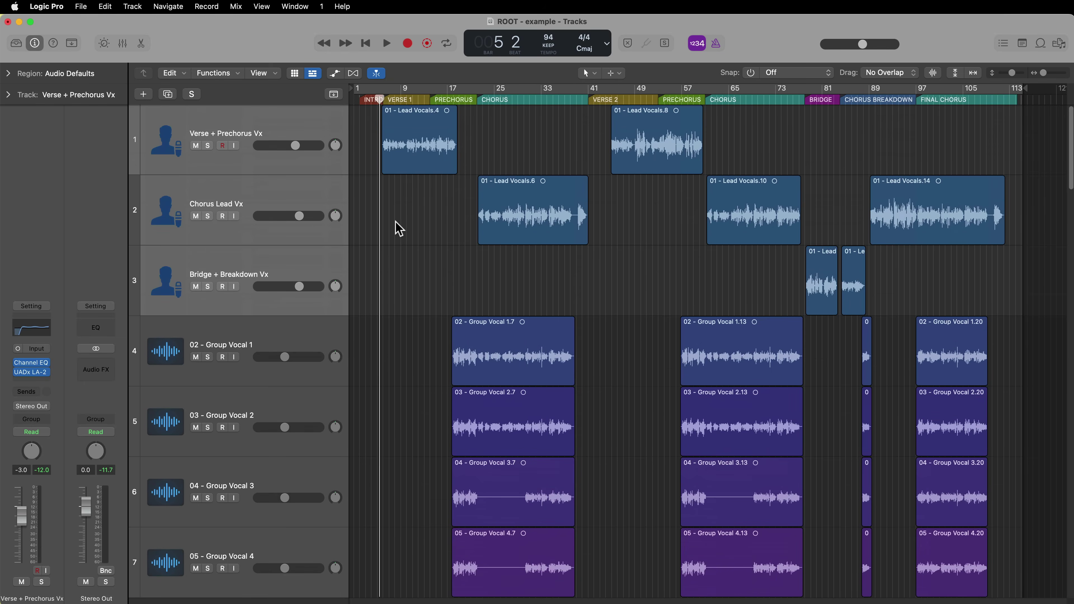
- Select Verse + Prechorus, Chorus Lead and Bridge vocal tracks and create a summing stack from them
{"action": "left_click", "coordinate": [309, 119]}
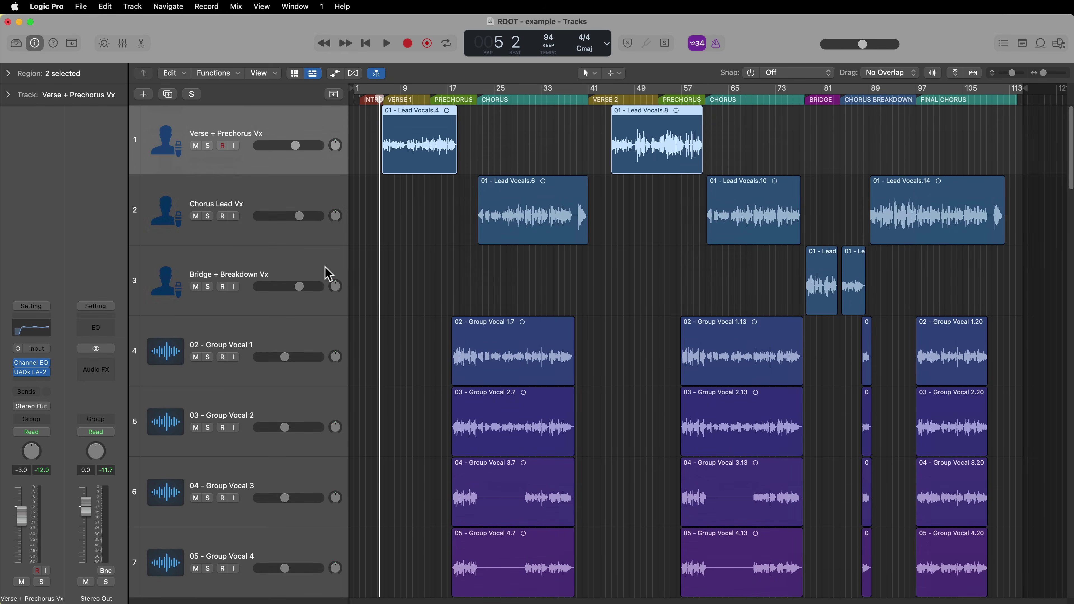
{"action": "left_click", "coordinate": [406, 265]}
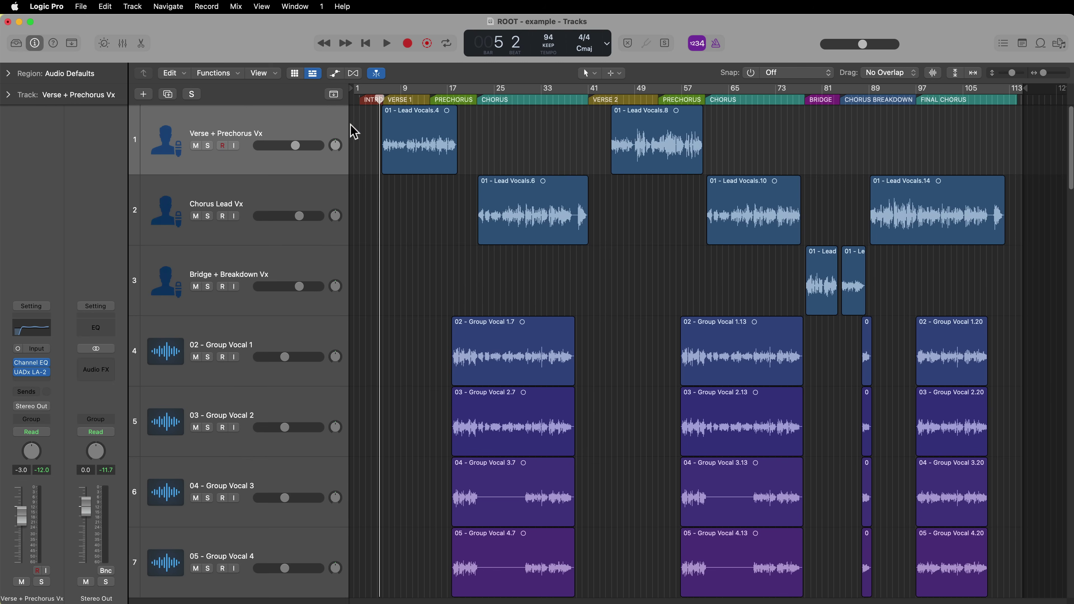
{"action": "left_click", "coordinate": [300, 271], "text": "shift"}
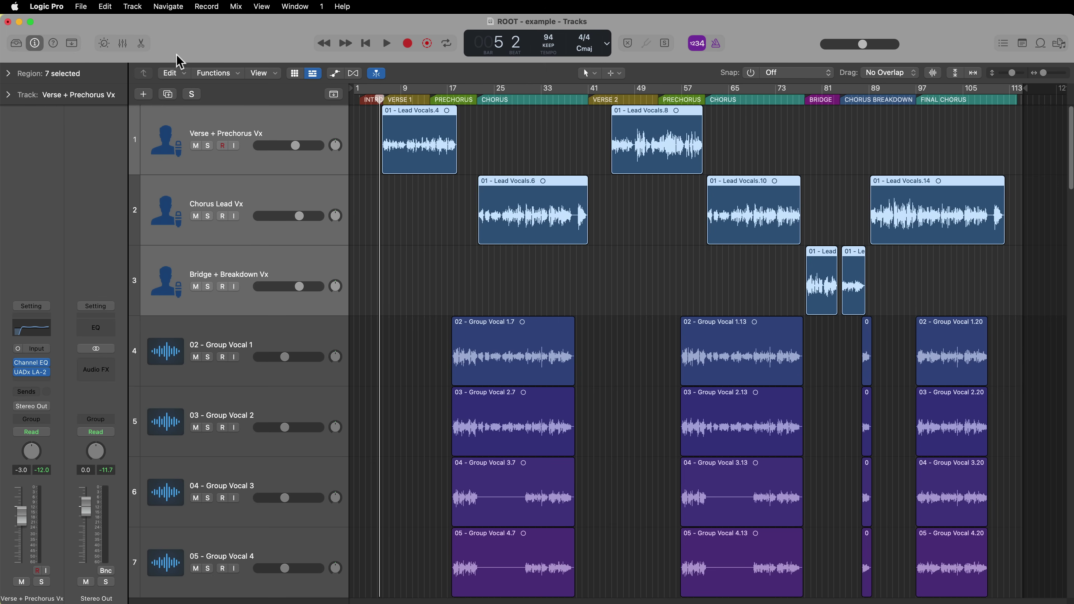
{"action": "left_click", "coordinate": [132, 7]}
{"action": "left_click", "coordinate": [193, 147]}
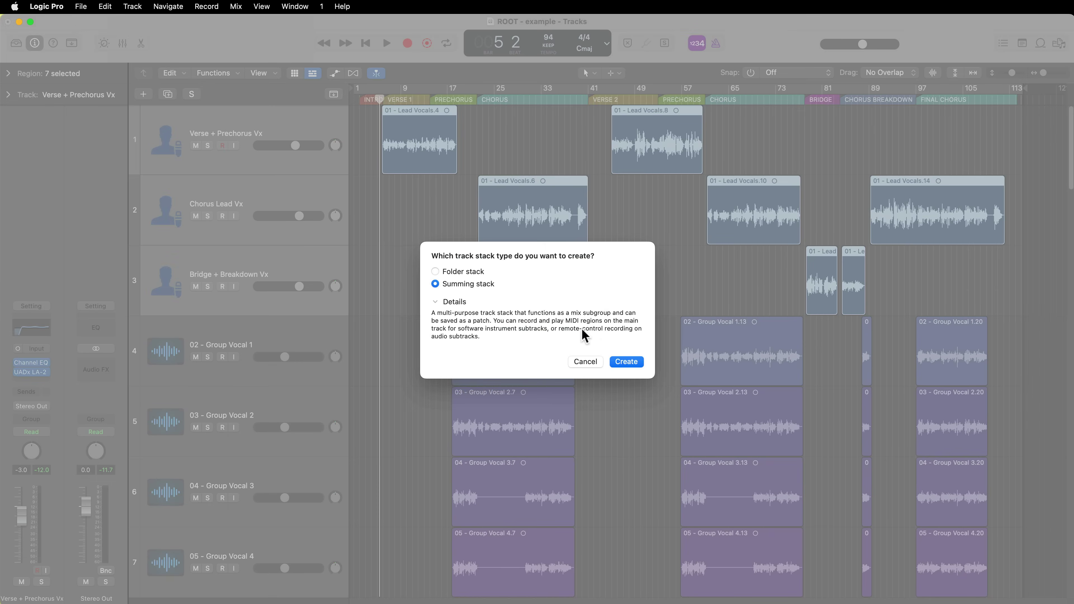
{"action": "left_click", "coordinate": [627, 361]}
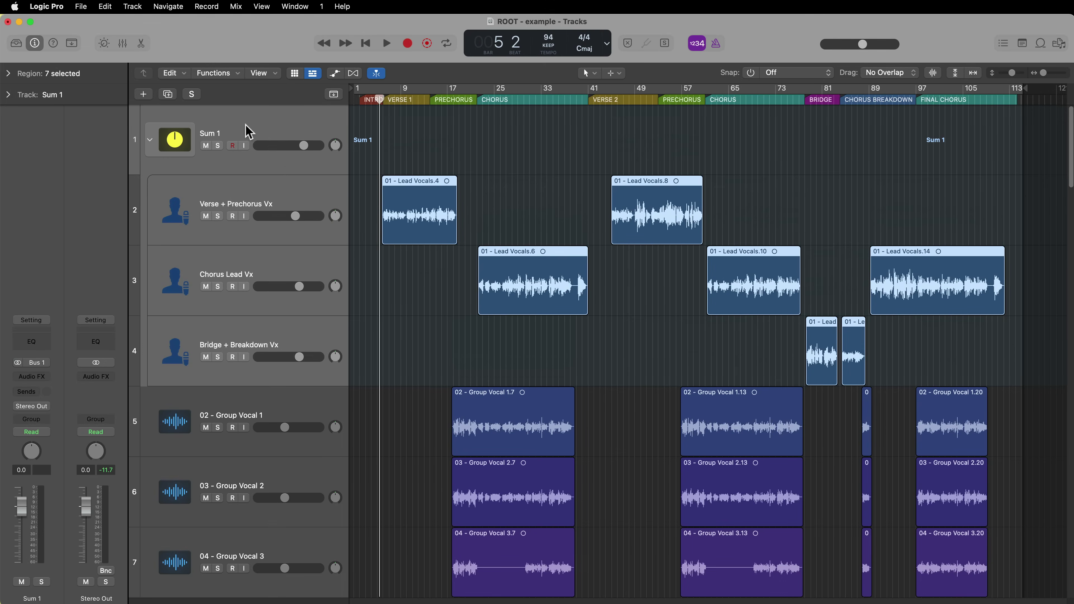
- Rename the new summing stack to 'Lead Vocals'
{"action": "left_click", "coordinate": [249, 135]}
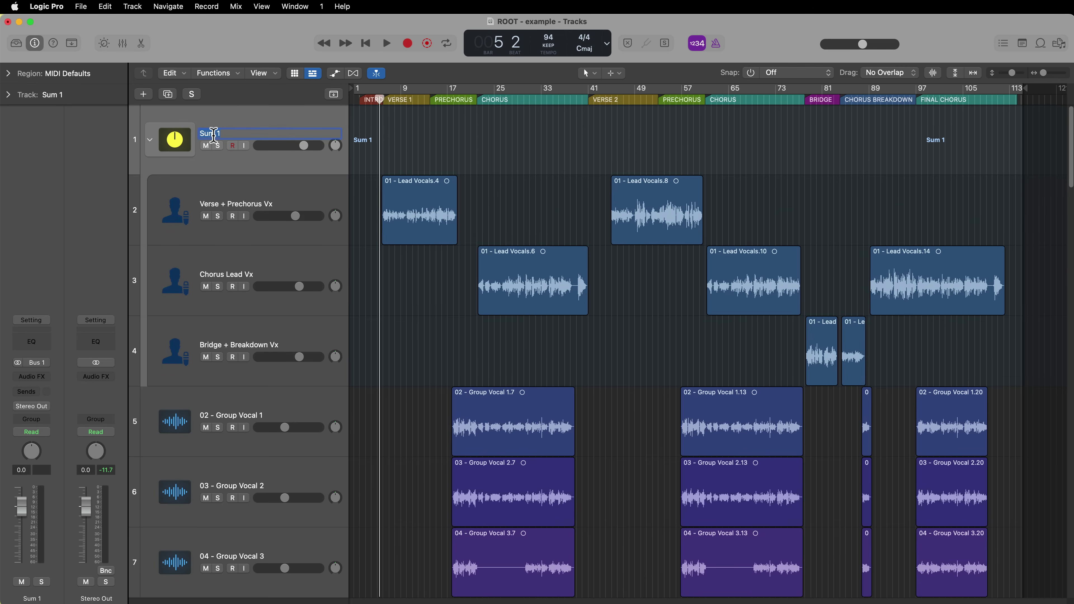
{"action": "type", "text": "Lead Vocals"}
{"action": "key", "text": "Return"}
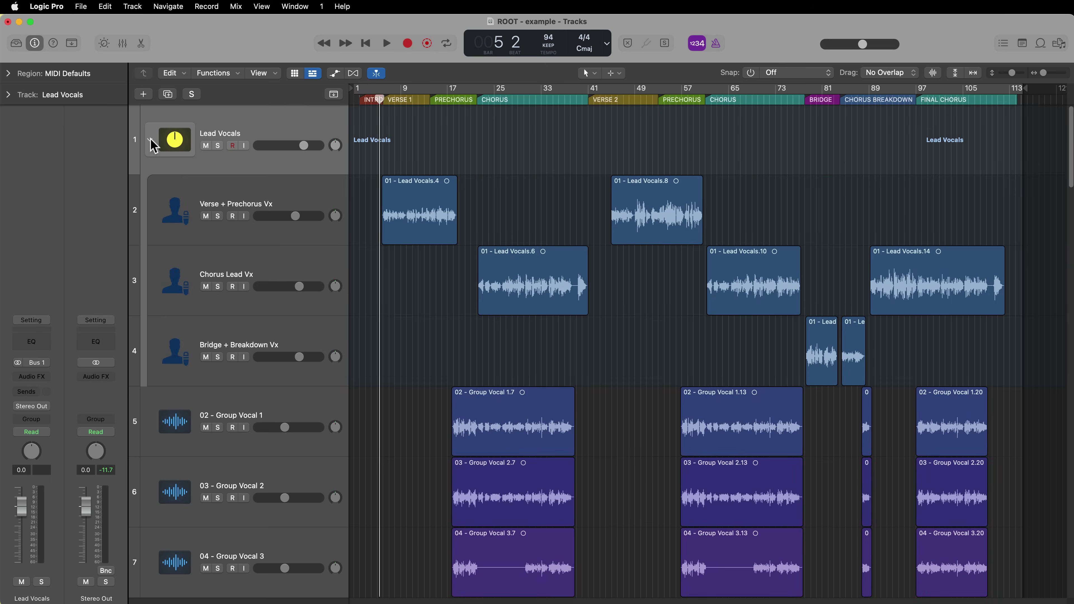
- Move the playhead later, then lower the Lead Vocals stack volume and reset it to 0 dB
{"action": "key", "text": "x"}
{"action": "left_click", "coordinate": [389, 98]}
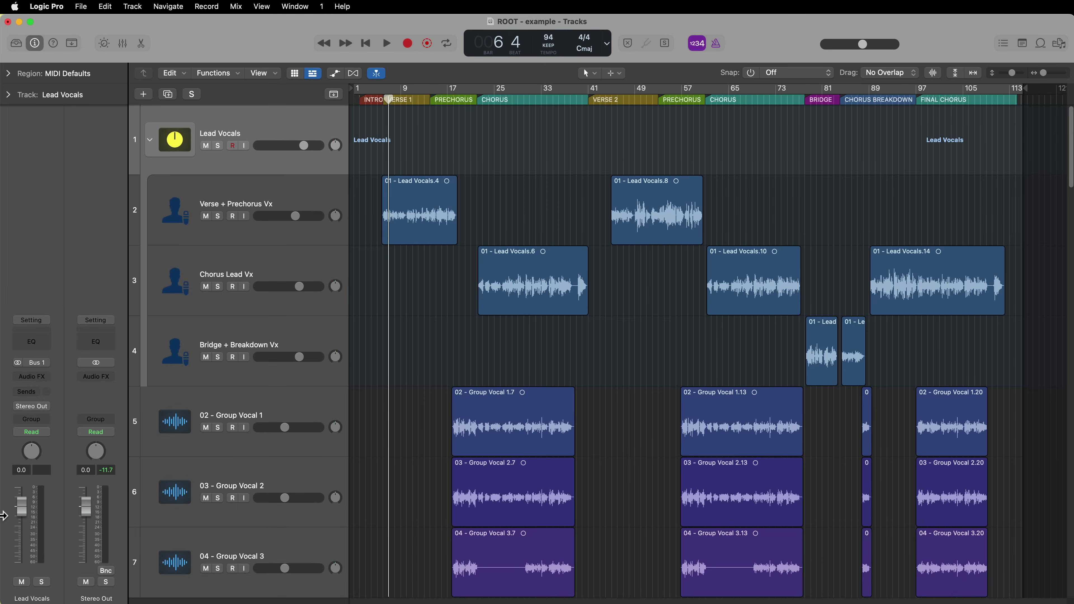
{"action": "mouse_move", "coordinate": [30, 514]}
{"action": "left_mouse_down"}
{"action": "mouse_move", "coordinate": [29, 525]}
{"action": "mouse_move", "coordinate": [22, 510]}
{"action": "left_mouse_up"}
{"action": "left_click", "coordinate": [21, 510], "text": "alt"}
{"action": "left_click", "coordinate": [150, 141]}
{"action": "left_click", "coordinate": [150, 143]}
- Select the three vocal subtracks and show them in the Mixer below the tracks
{"action": "left_click", "coordinate": [273, 196]}
{"action": "left_click", "coordinate": [266, 266]}
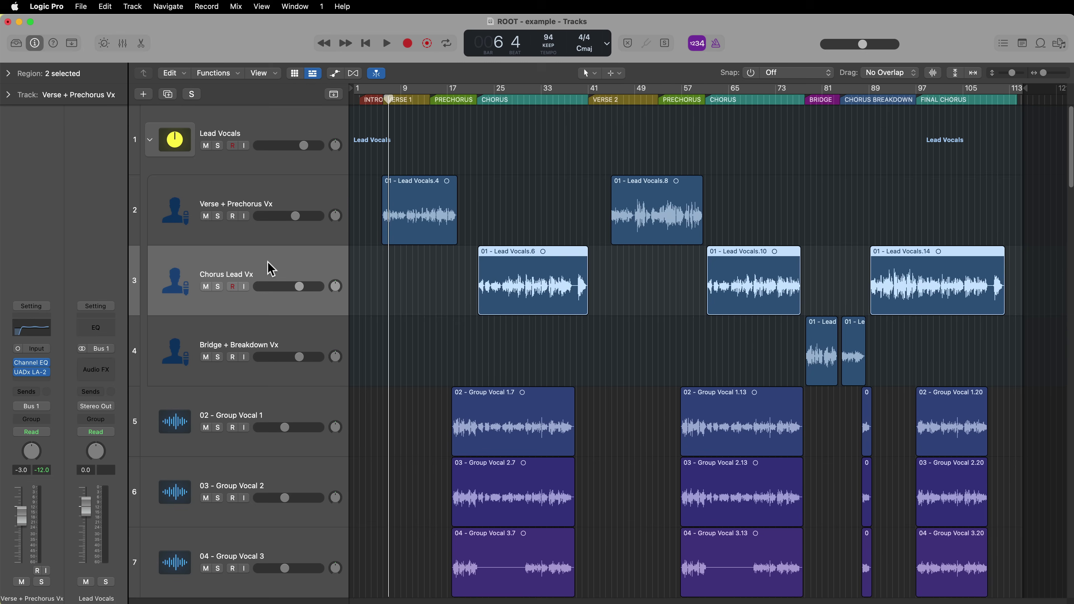
{"action": "left_click", "coordinate": [266, 336]}
{"action": "key", "text": "x"}
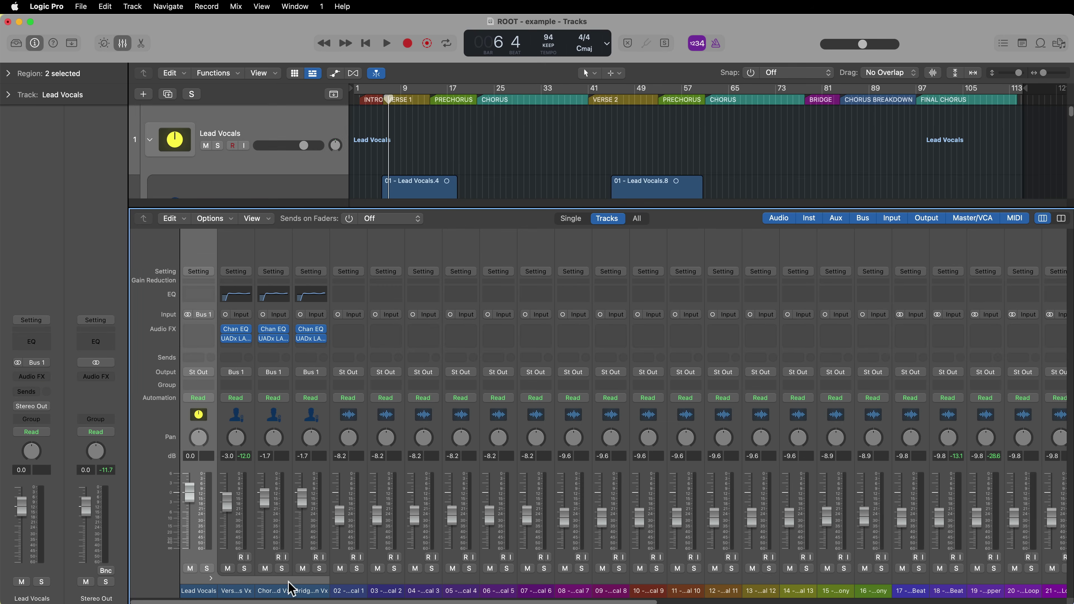
- Add sends to Bus 2, Bus 3 and Bus 4 on the three lead vocal channel strips
{"action": "left_click_drag", "start_coordinate": [245, 254], "coordinate": [308, 257]}
{"action": "left_click", "coordinate": [234, 358]}
{"action": "mouse_move", "coordinate": [245, 375]}
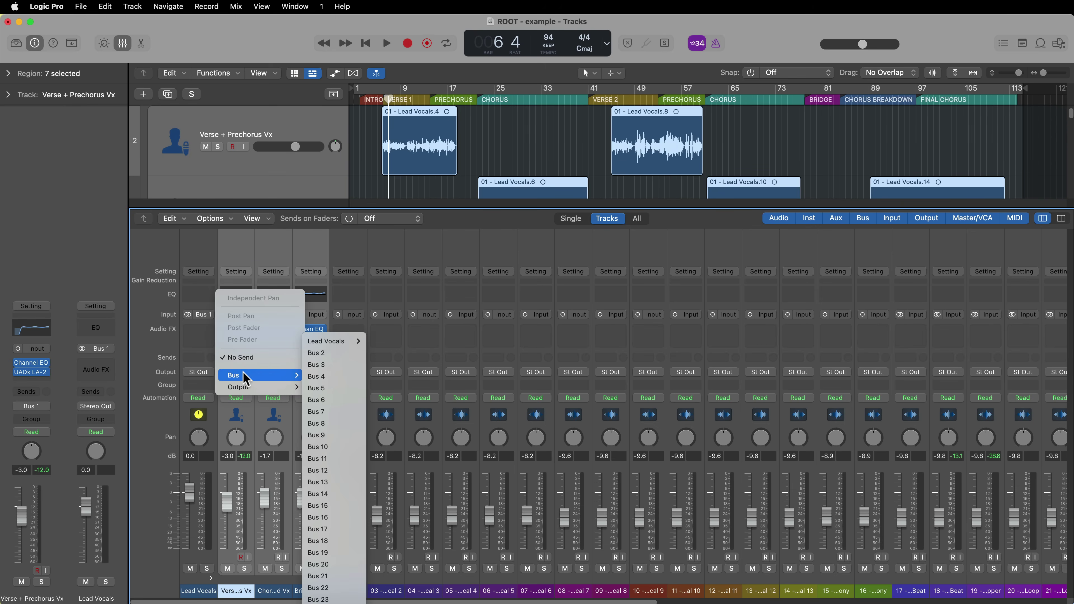
{"action": "left_click", "coordinate": [342, 354]}
{"action": "left_click", "coordinate": [236, 371]}
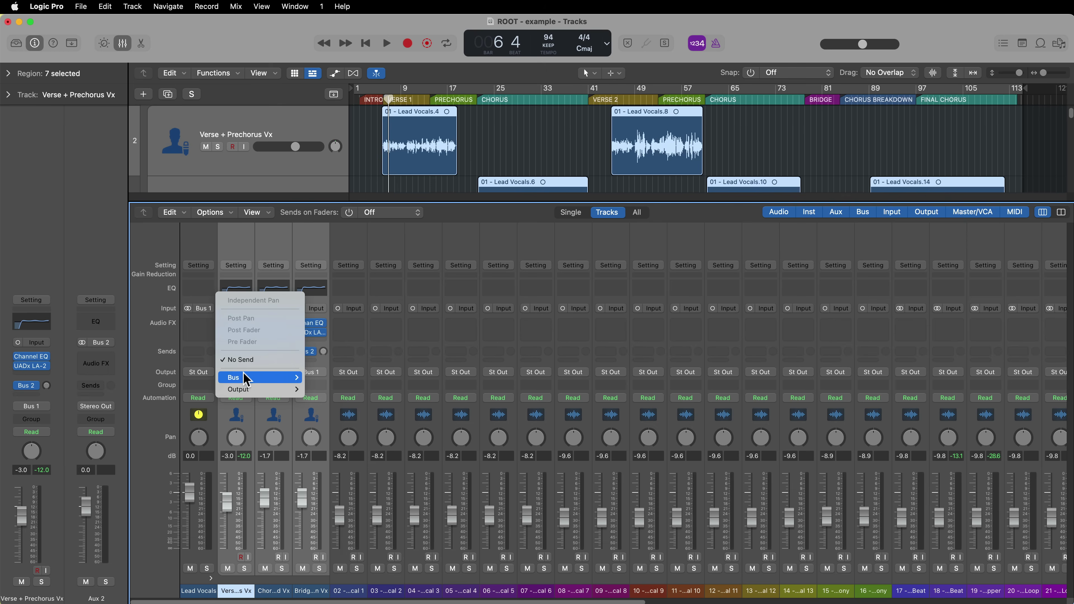
{"action": "mouse_move", "coordinate": [288, 376]}
{"action": "left_click", "coordinate": [330, 364]}
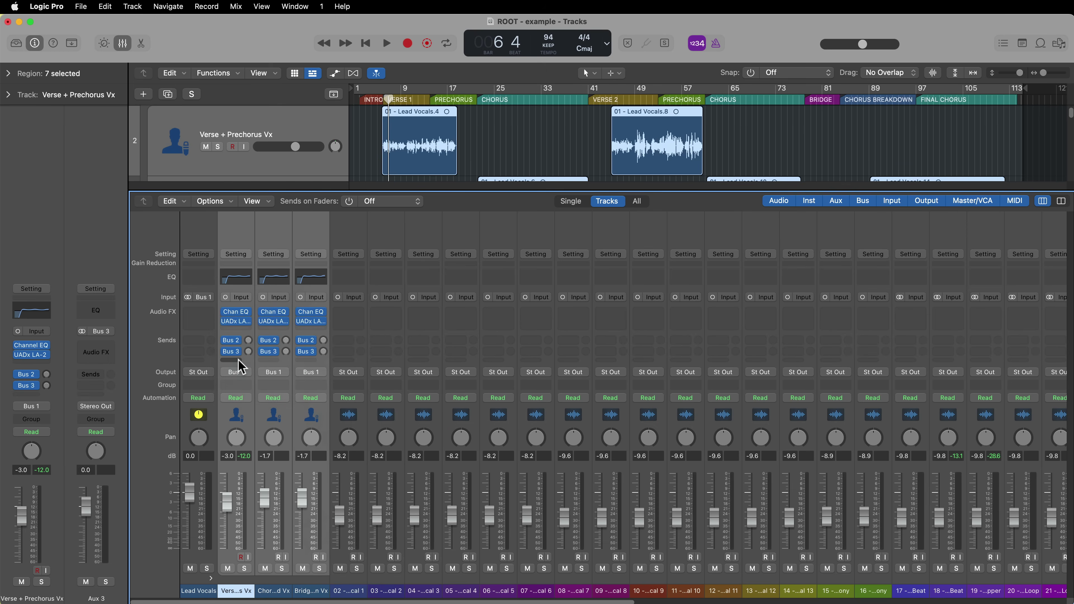
{"action": "left_click", "coordinate": [231, 351]}
{"action": "mouse_move", "coordinate": [247, 376]}
{"action": "left_click", "coordinate": [338, 376]}
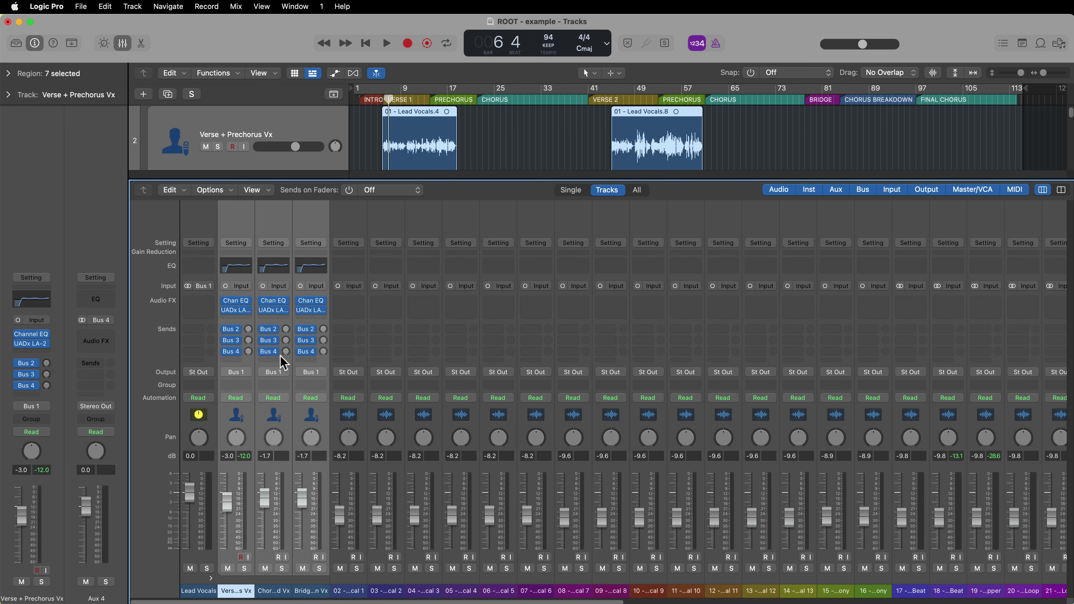
- Switch on the Bus 2, 3 and 4 sends and lower the Bus 2 send level
{"action": "left_click", "coordinate": [248, 328], "text": "alt"}
{"action": "left_click", "coordinate": [248, 340], "text": "alt"}
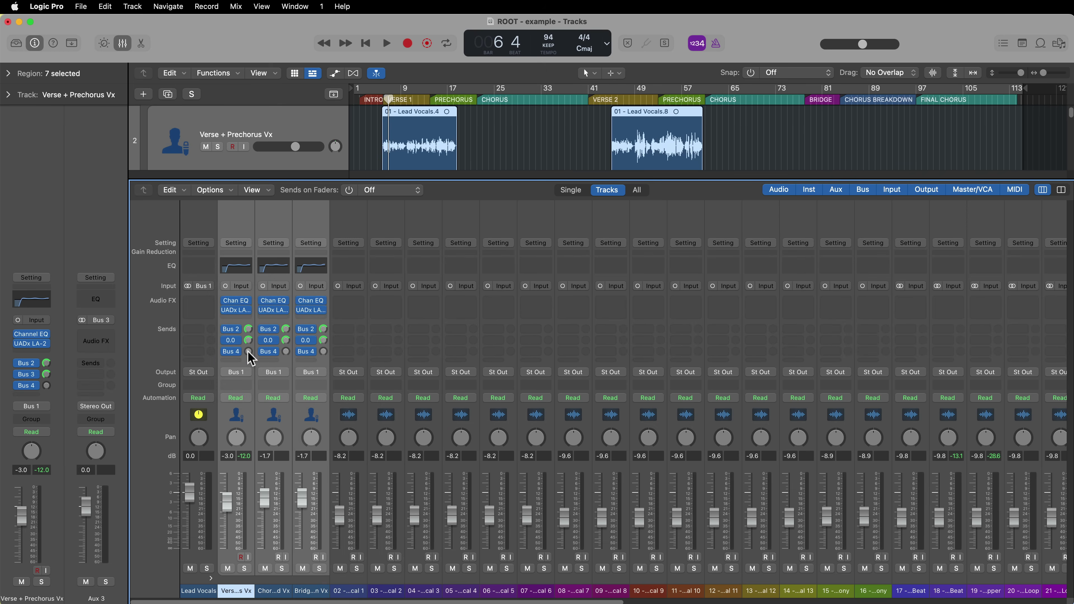
{"action": "left_click", "coordinate": [249, 351], "text": "alt"}
{"action": "left_click_drag", "start_coordinate": [247, 329], "coordinate": [249, 360]}
{"action": "left_click", "coordinate": [248, 340]}
- Select the Aux 2, Aux 3 and Aux 4 channel strips in the Mixer
{"action": "left_click", "coordinate": [261, 223]}
{"action": "left_click_drag", "start_coordinate": [238, 216], "coordinate": [301, 221]}
{"action": "scroll", "coordinate": [432, 465], "scroll_direction": "right", "scroll_amount": 10}
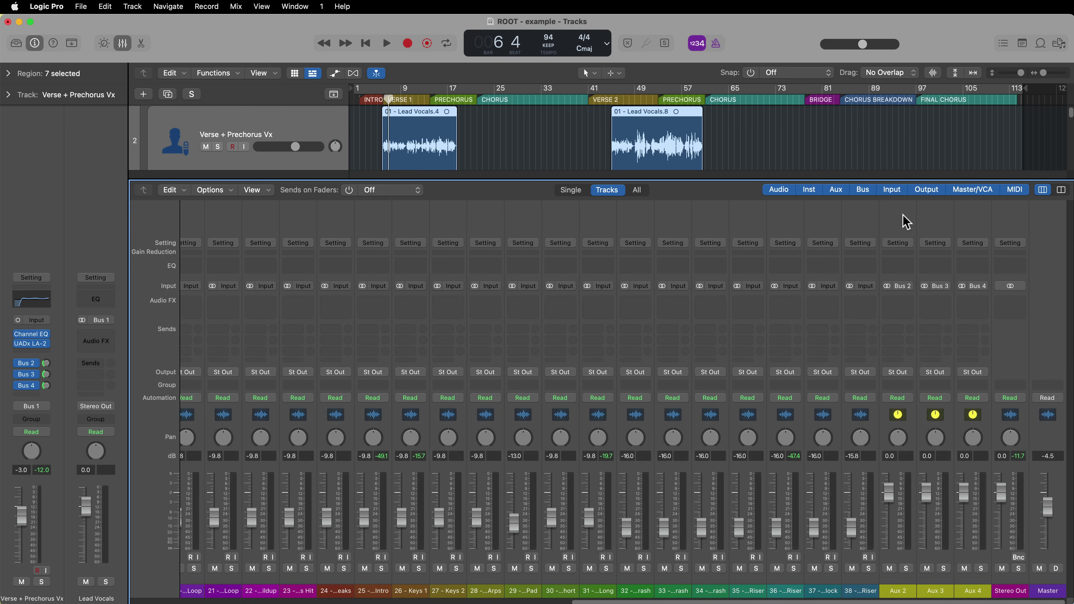
{"action": "left_click_drag", "start_coordinate": [902, 218], "coordinate": [978, 225]}
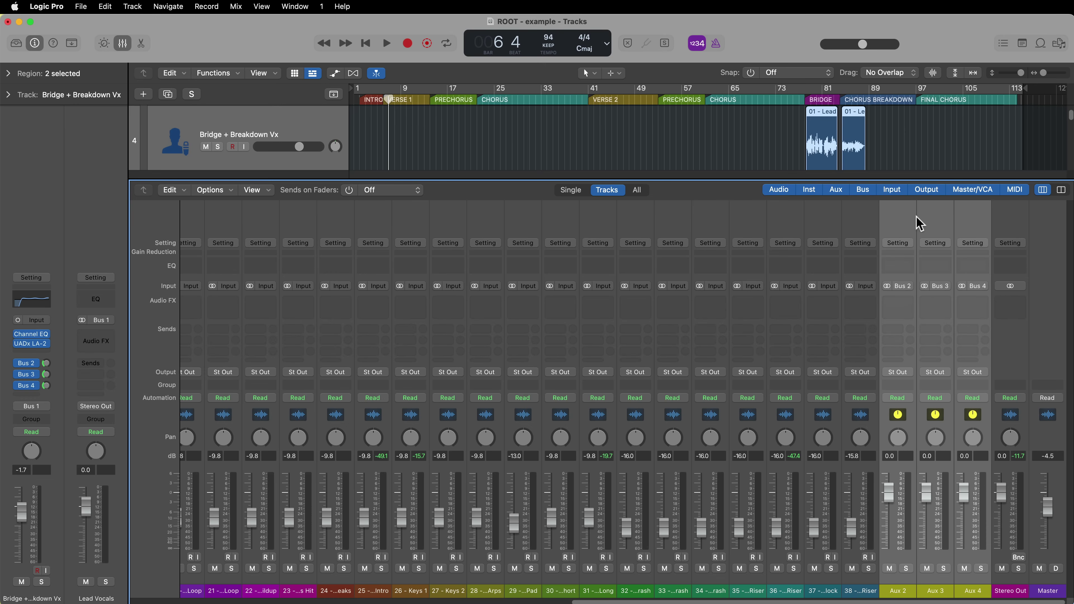
- Create tracks for Aux 2–4, select them in the track list, and reopen the Mixer
{"action": "right_click", "coordinate": [898, 223]}
{"action": "left_click", "coordinate": [968, 225]}
{"action": "key", "text": "x"}
{"action": "scroll", "coordinate": [293, 346], "scroll_direction": "up", "scroll_amount": 10}
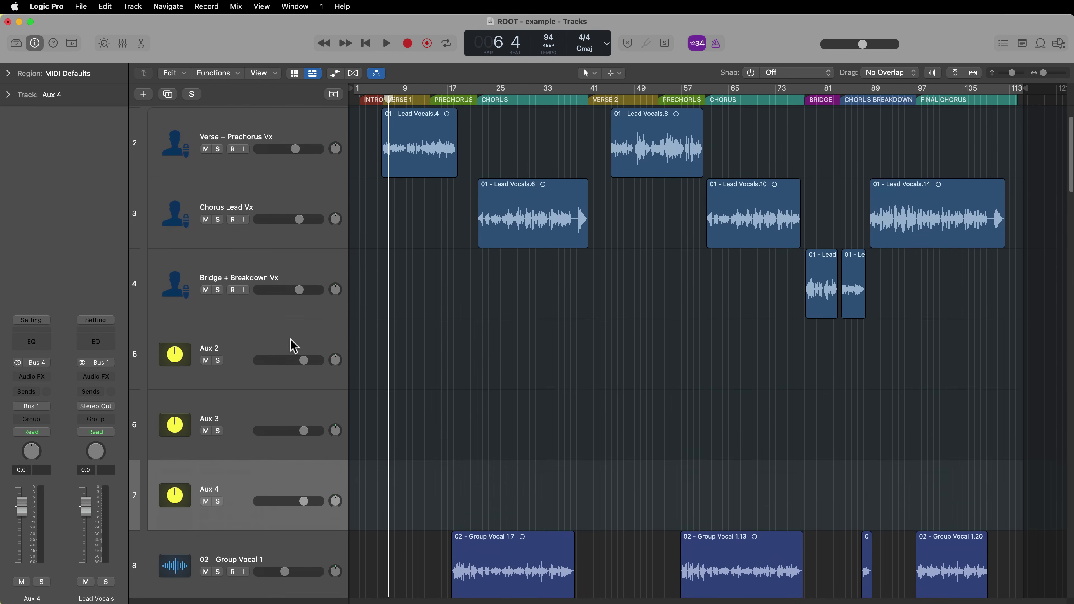
{"action": "left_click", "coordinate": [247, 395]}
{"action": "left_click", "coordinate": [250, 476], "text": "shift"}
{"action": "left_click", "coordinate": [252, 529], "text": "shift"}
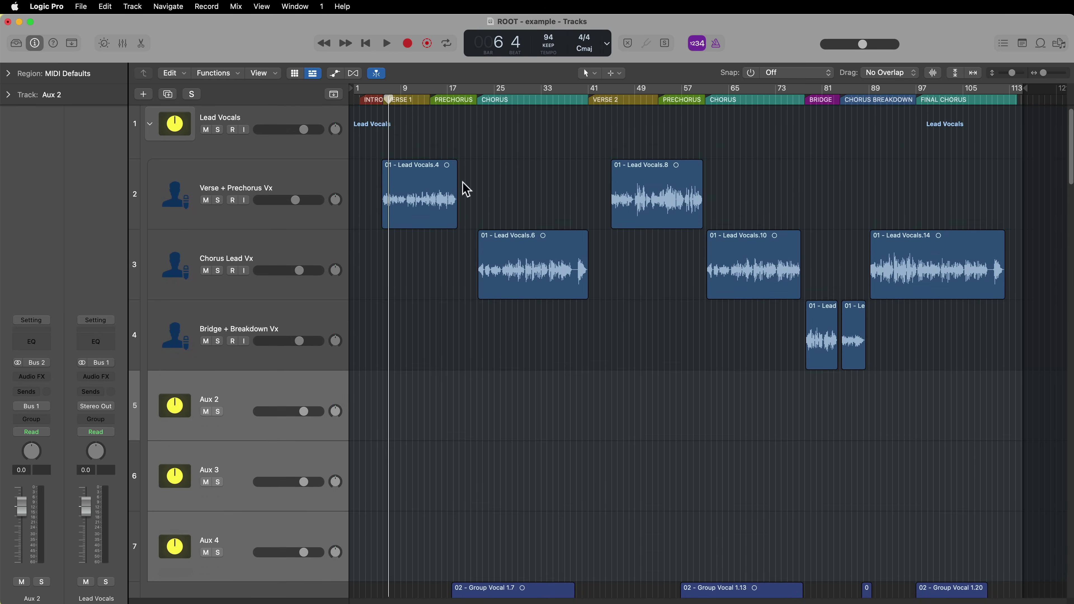
{"action": "scroll", "coordinate": [549, 442], "scroll_direction": "up", "scroll_amount": 1}
{"action": "key", "text": "x"}
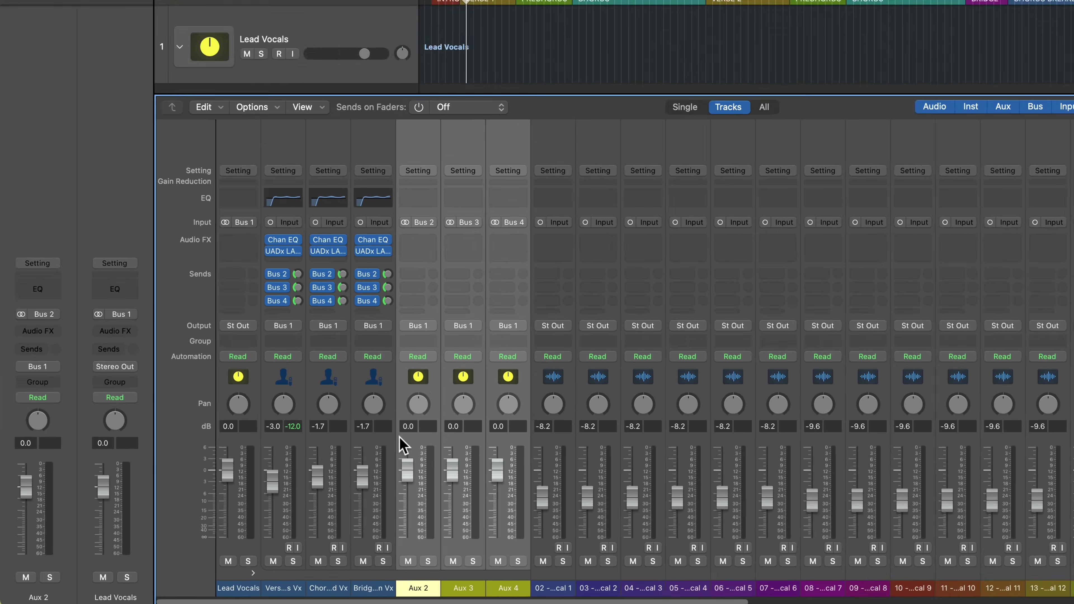
- Move Aux 2–4 into the Lead Vocals stack, with Chorus Lead and Bridge vocals above them
{"action": "key", "text": "x"}
{"action": "scroll", "coordinate": [391, 465], "scroll_direction": "down", "scroll_amount": 5}
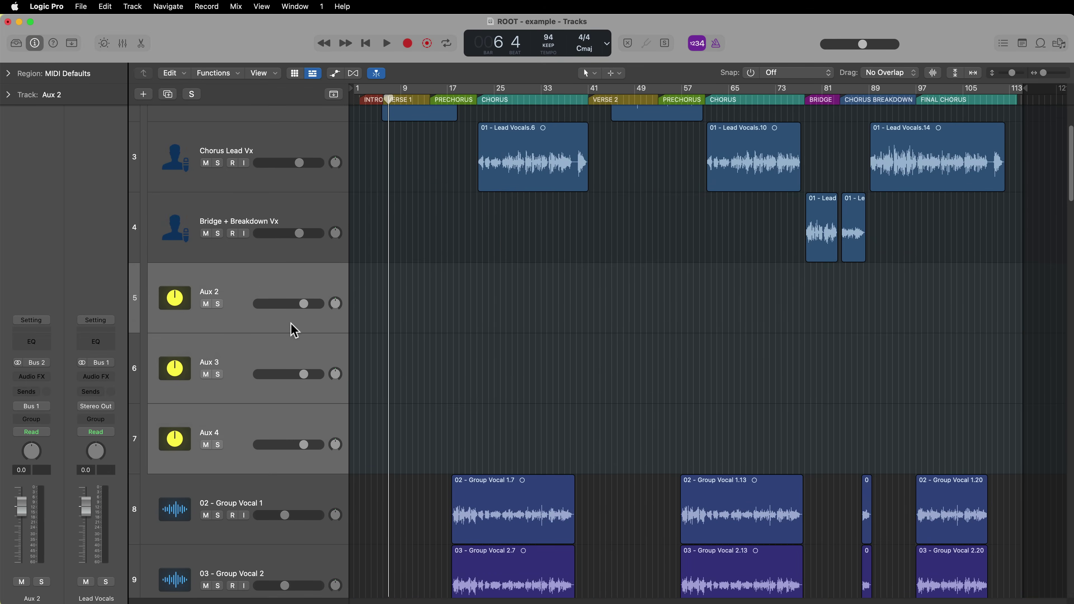
{"action": "left_click_drag", "start_coordinate": [254, 284], "coordinate": [273, 522]}
{"action": "scroll", "coordinate": [480, 425], "scroll_direction": "up", "scroll_amount": 5}
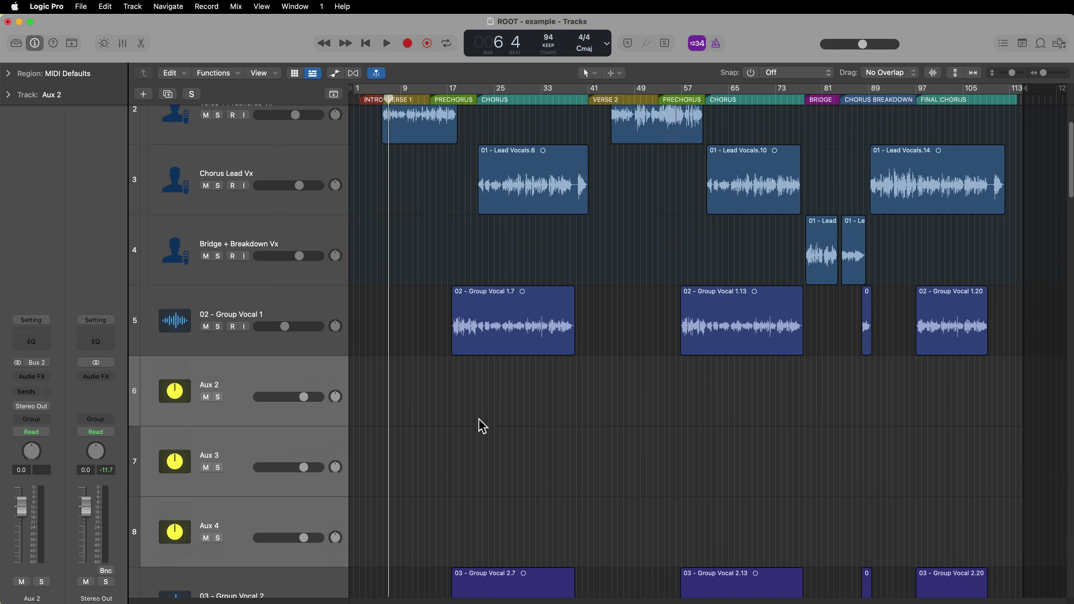
{"action": "left_click_drag", "start_coordinate": [212, 482], "coordinate": [221, 302]}
{"action": "scroll", "coordinate": [289, 444], "scroll_direction": "down", "scroll_amount": 2}
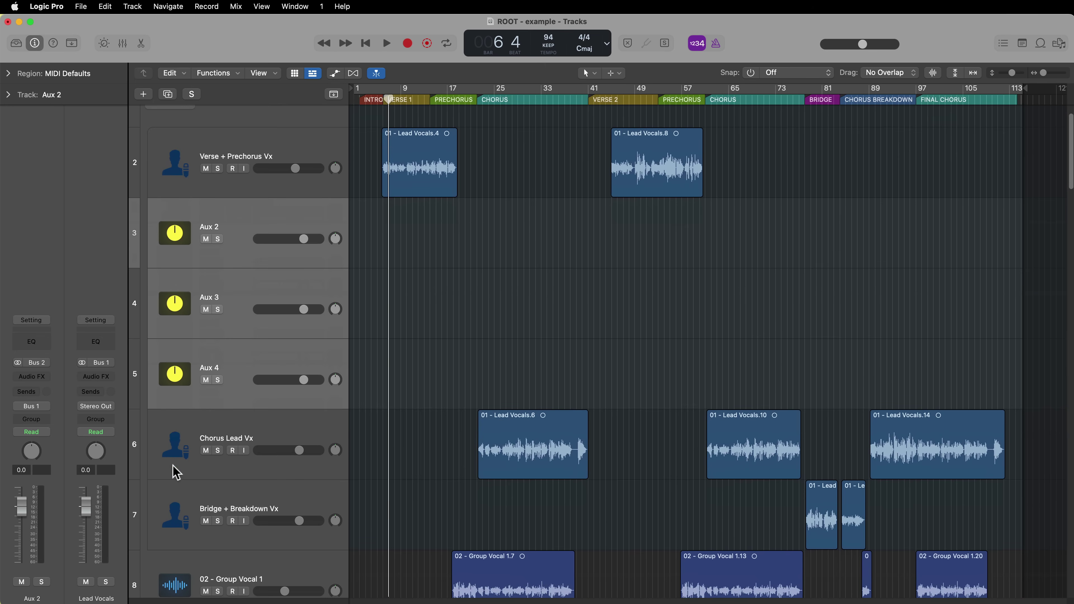
{"action": "left_click_drag", "start_coordinate": [196, 433], "coordinate": [216, 256]}
{"action": "left_click_drag", "start_coordinate": [196, 503], "coordinate": [204, 364]}
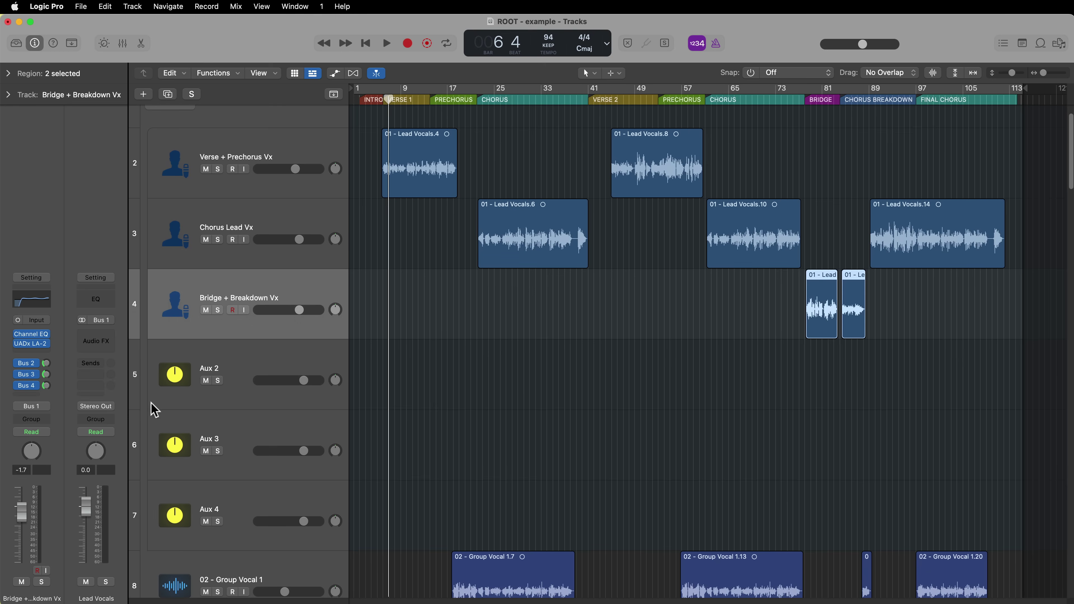
- Select the three aux tracks, check the Lead Vocals stack by collapsing and expanding it, then pick Aux 2
{"action": "left_click", "coordinate": [175, 520]}
{"action": "left_click", "coordinate": [173, 444]}
{"action": "left_click", "coordinate": [172, 380]}
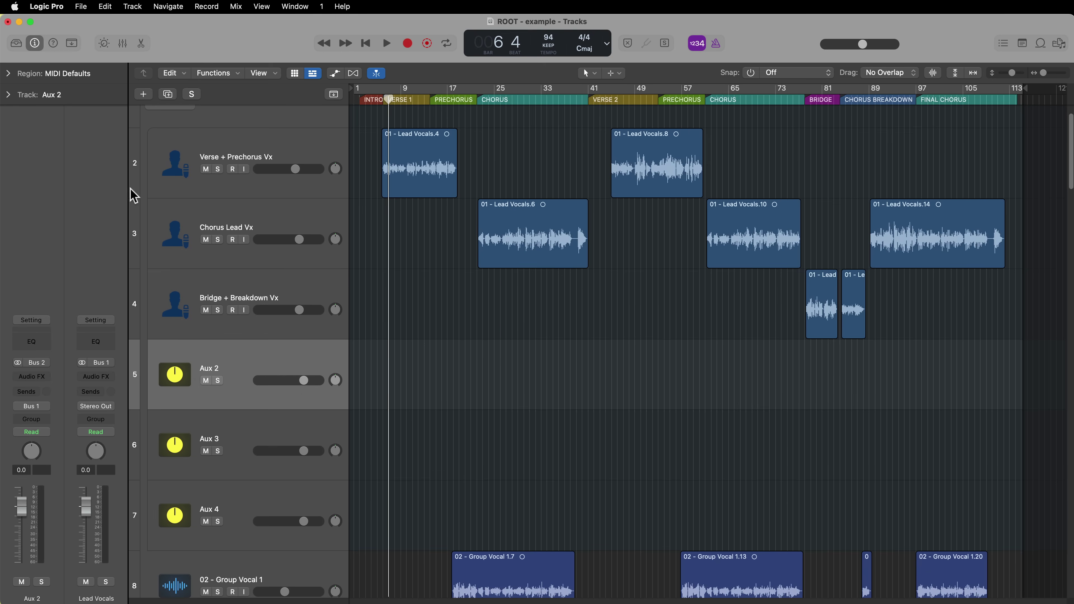
{"action": "scroll", "coordinate": [160, 131], "scroll_direction": "up", "scroll_amount": 3}
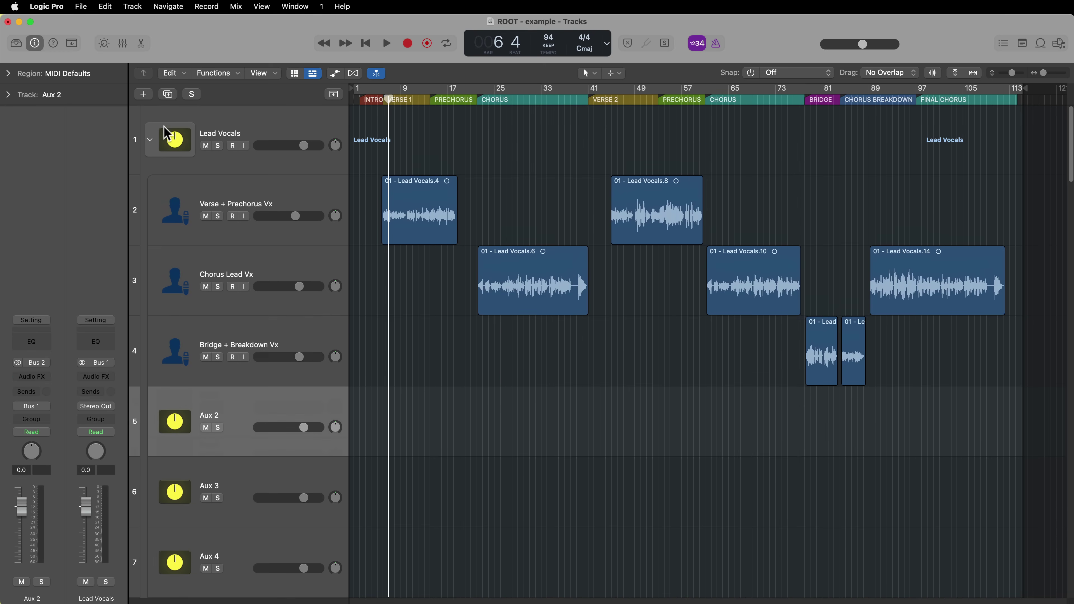
{"action": "left_click", "coordinate": [151, 143]}
{"action": "left_click", "coordinate": [150, 142]}
{"action": "left_click", "coordinate": [150, 142]}
{"action": "left_click", "coordinate": [150, 142]}
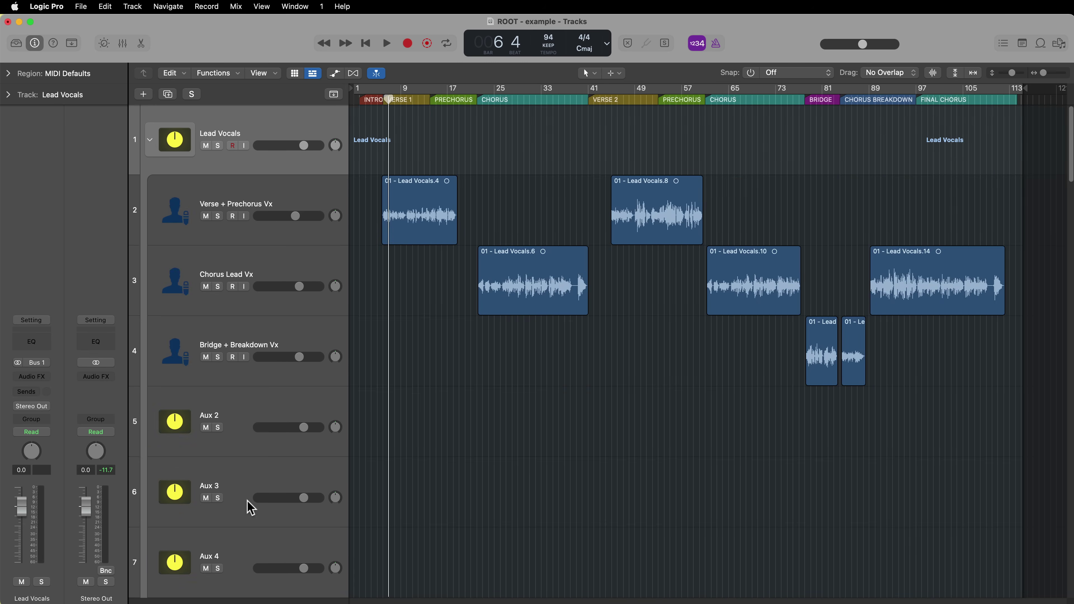
{"action": "left_click", "coordinate": [249, 406]}
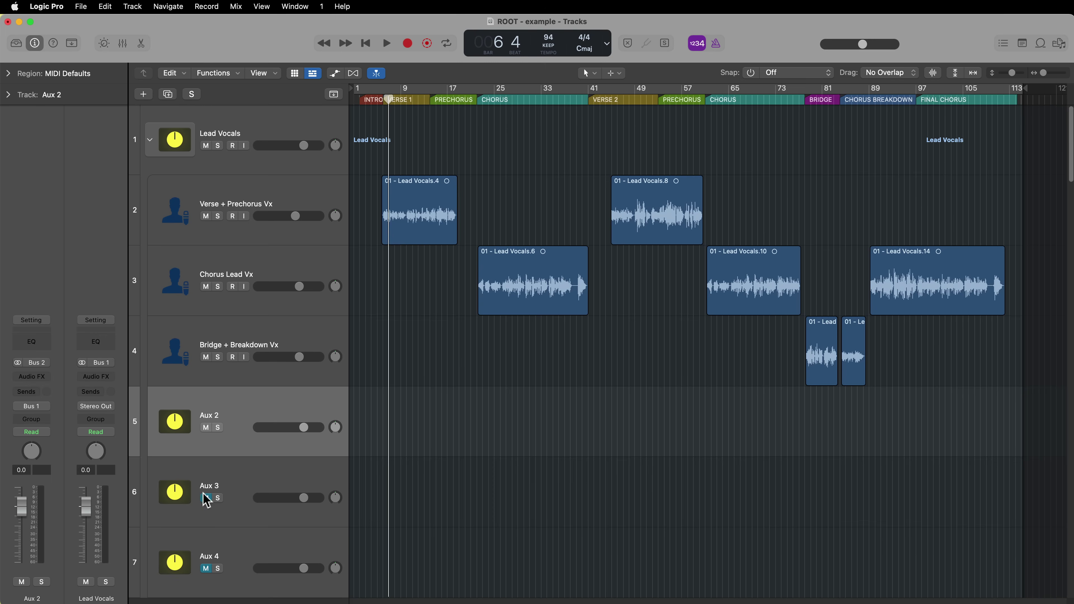
- Name the Aux 2 track Reverb and the Aux 3 track Slap Delay
{"action": "type", "text": "V"}
{"action": "type", "text": "e"}
{"action": "key", "text": "Tab"}
{"action": "type", "text": "Slap Delay"}
{"action": "key", "text": "Tab"}
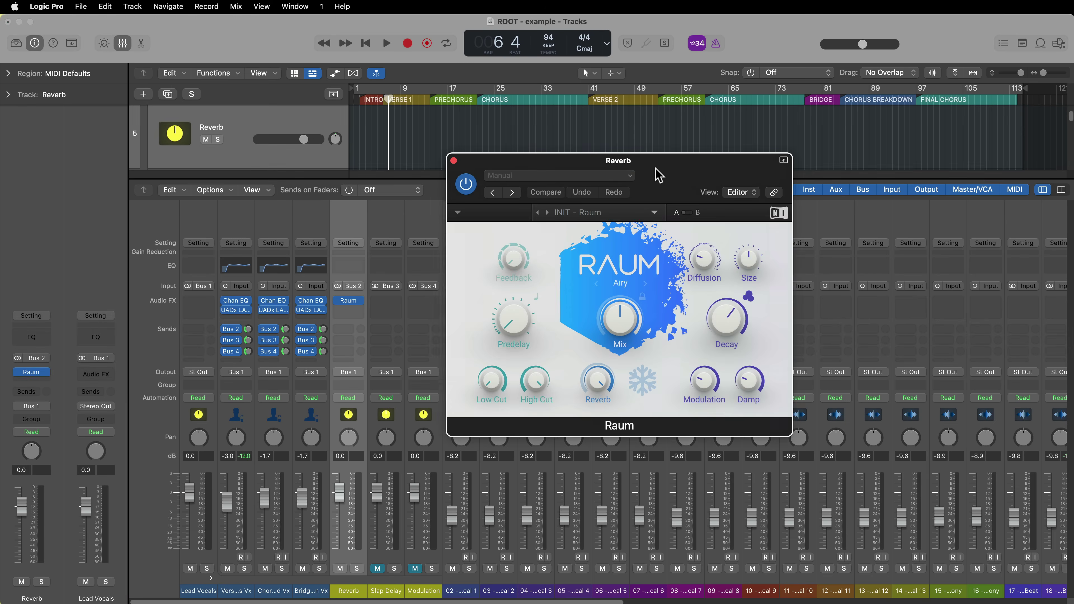
- Adjust the Raum reverb's Mix, first to 32.5% and then near maximum
{"action": "left_click_drag", "start_coordinate": [655, 172], "coordinate": [685, 180]}
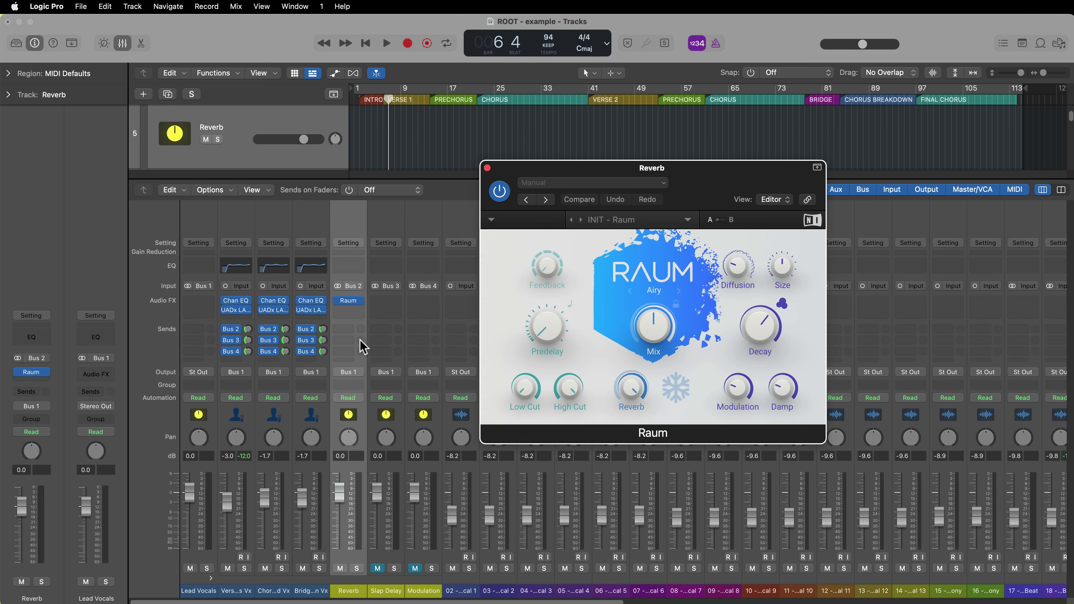
{"action": "left_click_drag", "start_coordinate": [654, 337], "coordinate": [655, 384]}
{"action": "left_click_drag", "start_coordinate": [652, 327], "coordinate": [672, 47]}
- Play the song to audition the reverb, soloing and unsoloing the Reverb channel, then stop
{"action": "key", "text": "space"}
{"action": "left_click", "coordinate": [356, 569]}
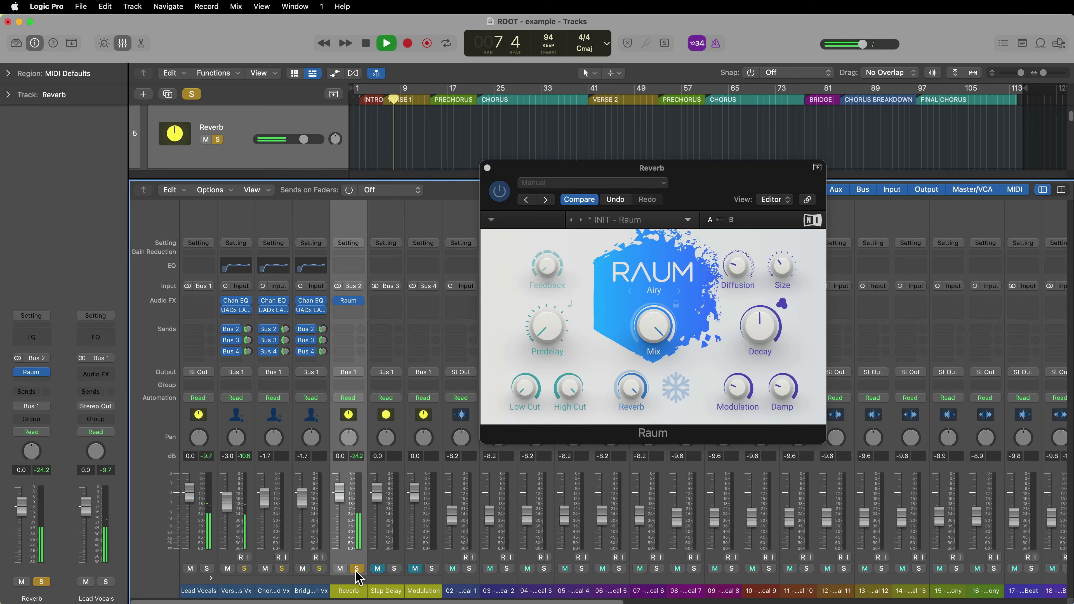
{"action": "left_click", "coordinate": [356, 569]}
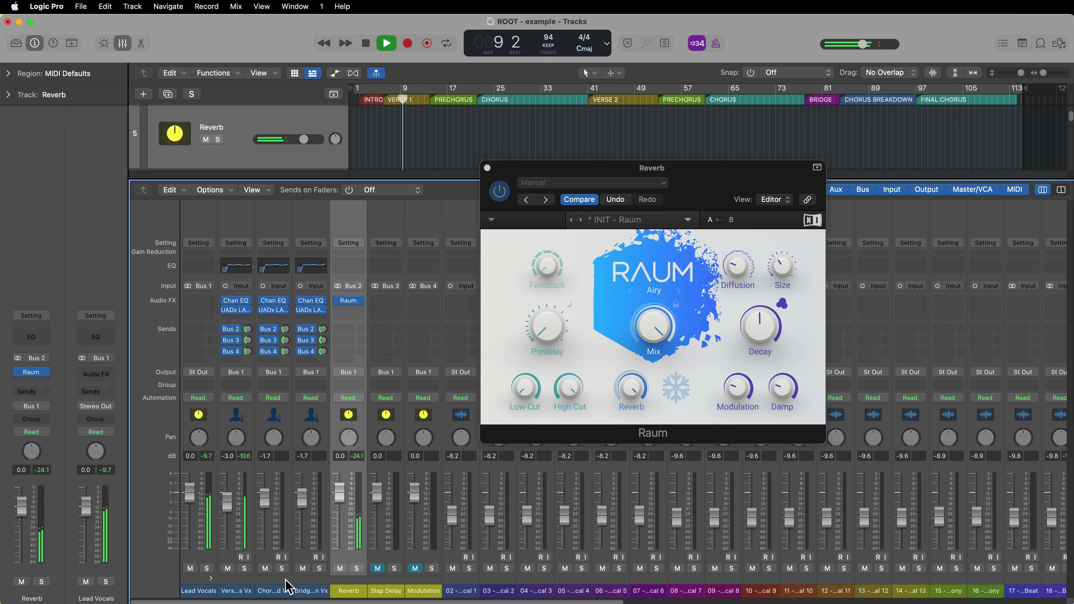
{"action": "key", "text": "x"}
{"action": "left_click_drag", "start_coordinate": [673, 172], "coordinate": [811, 202]}
{"action": "scroll", "coordinate": [498, 288], "scroll_direction": "up", "scroll_amount": 6}
{"action": "key", "text": "space"}
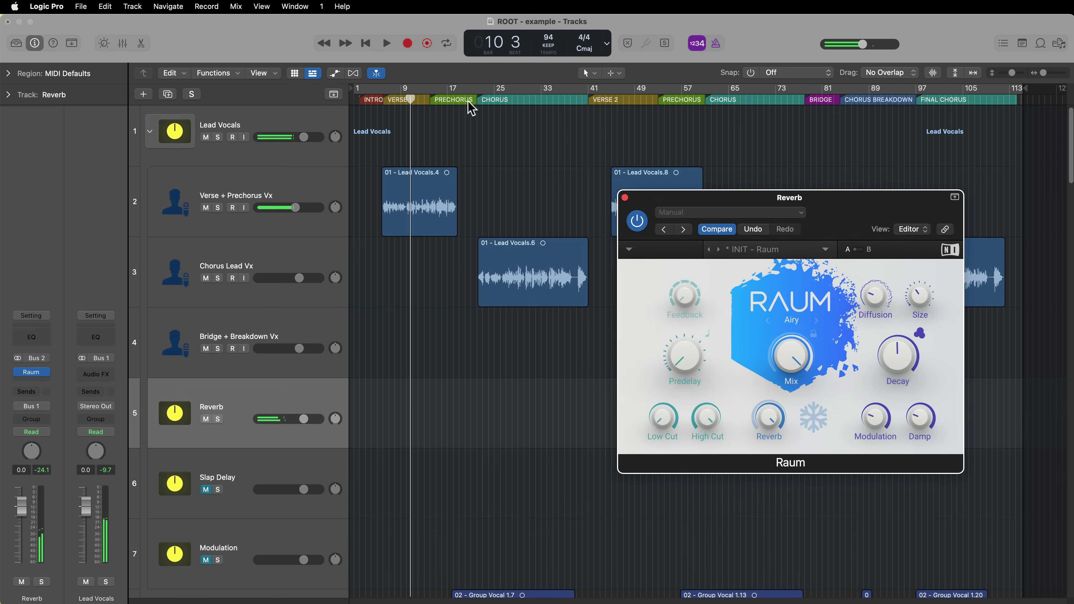
- Play from the chorus and raise the Chorus Lead Vx reverb send to -12.8
{"action": "left_click", "coordinate": [469, 101]}
{"action": "key", "text": "x"}
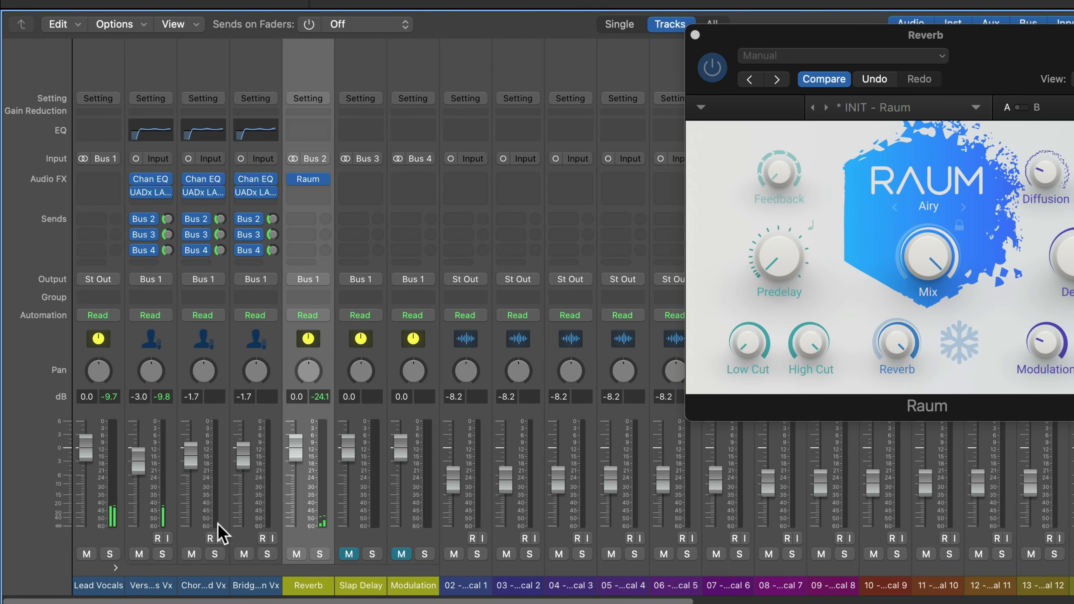
{"action": "mouse_move", "coordinate": [169, 219]}
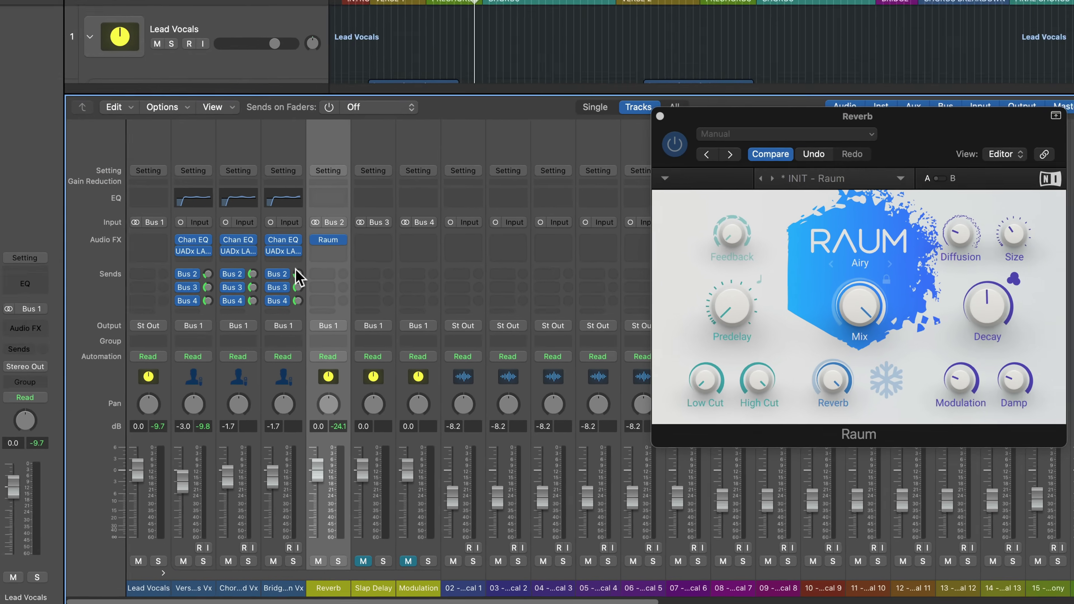
{"action": "key", "text": "x"}
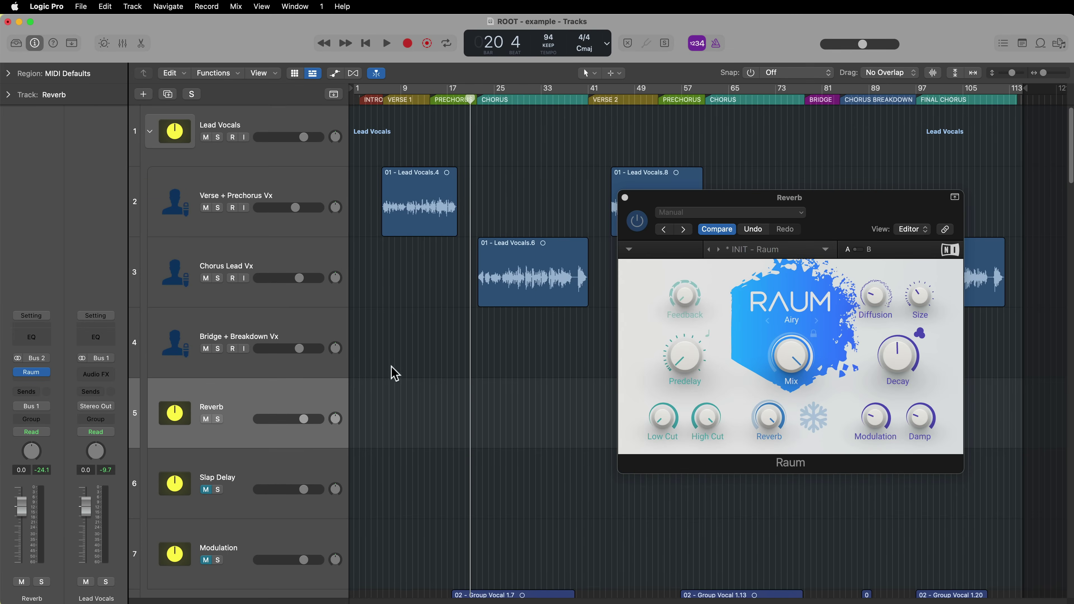
{"action": "left_click", "coordinate": [488, 2]}
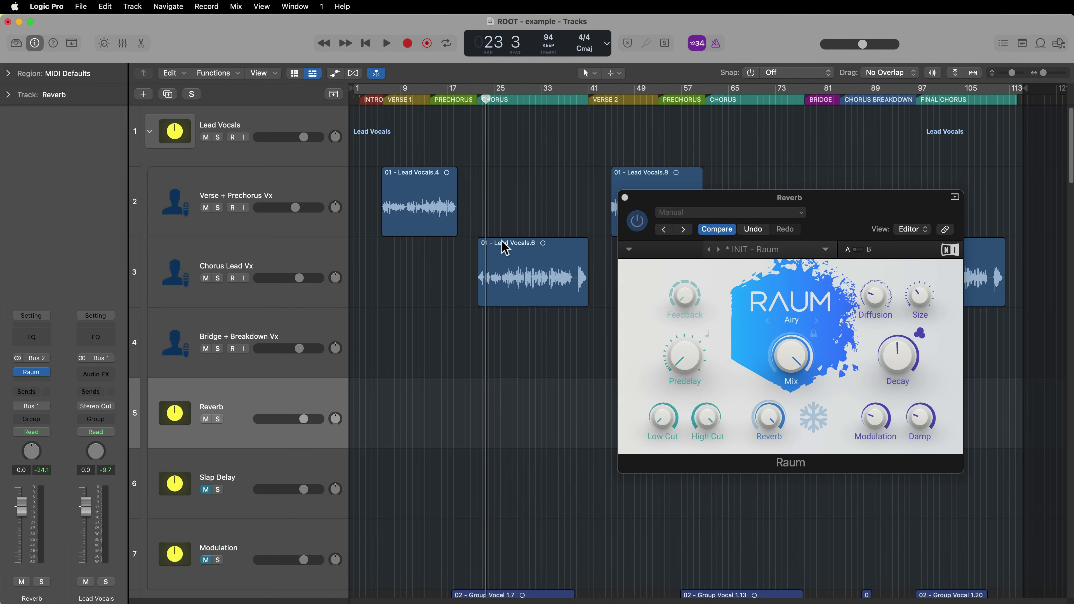
{"action": "key", "text": "space"}
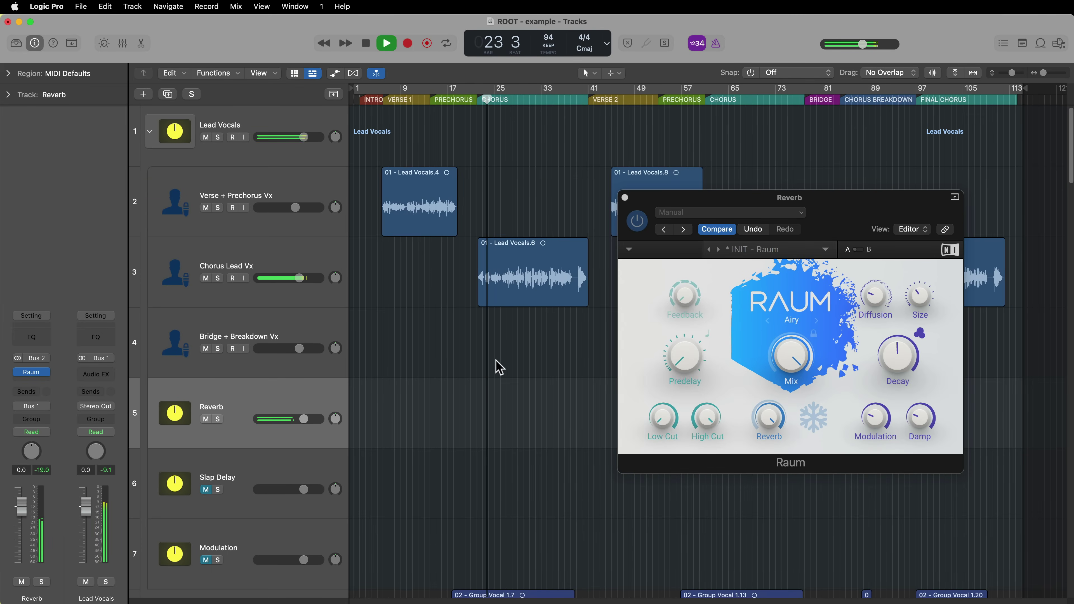
{"action": "key", "text": "x"}
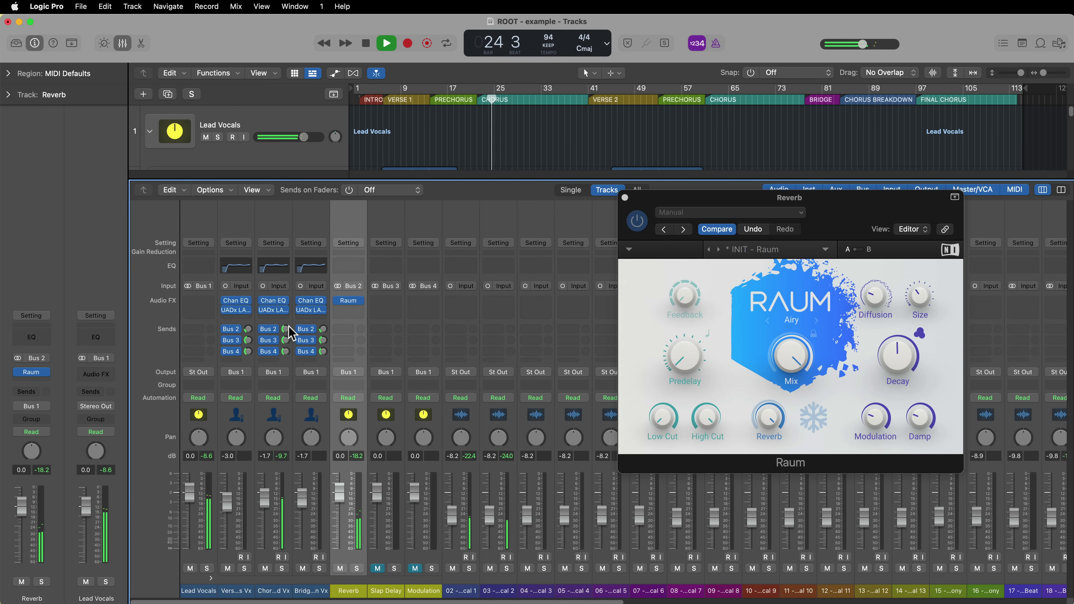
{"action": "left_click_drag", "start_coordinate": [286, 329], "coordinate": [288, 338]}
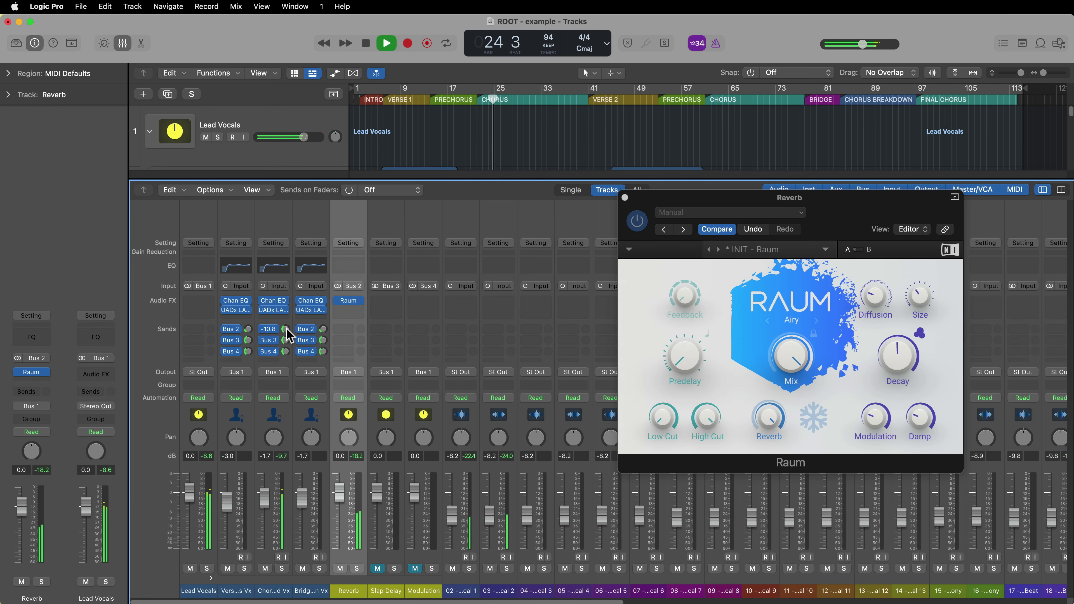
- Lengthen the Raum reverb decay to about 3.1 s, close its window and stop playback
{"action": "left_click", "coordinate": [713, 440]}
{"action": "left_click_drag", "start_coordinate": [897, 374], "coordinate": [909, 359]}
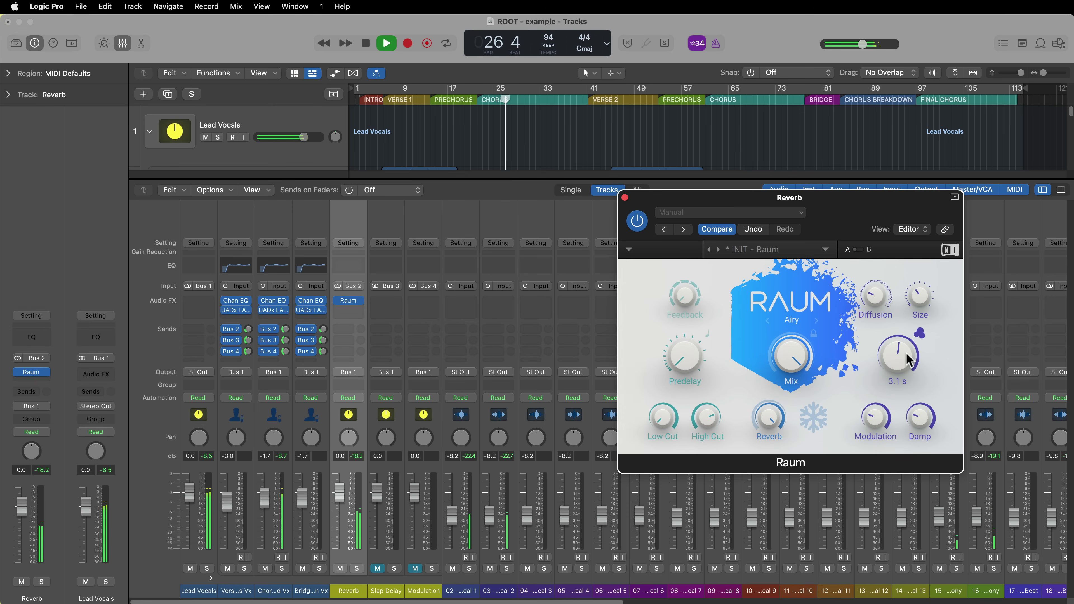
{"action": "left_click", "coordinate": [625, 198]}
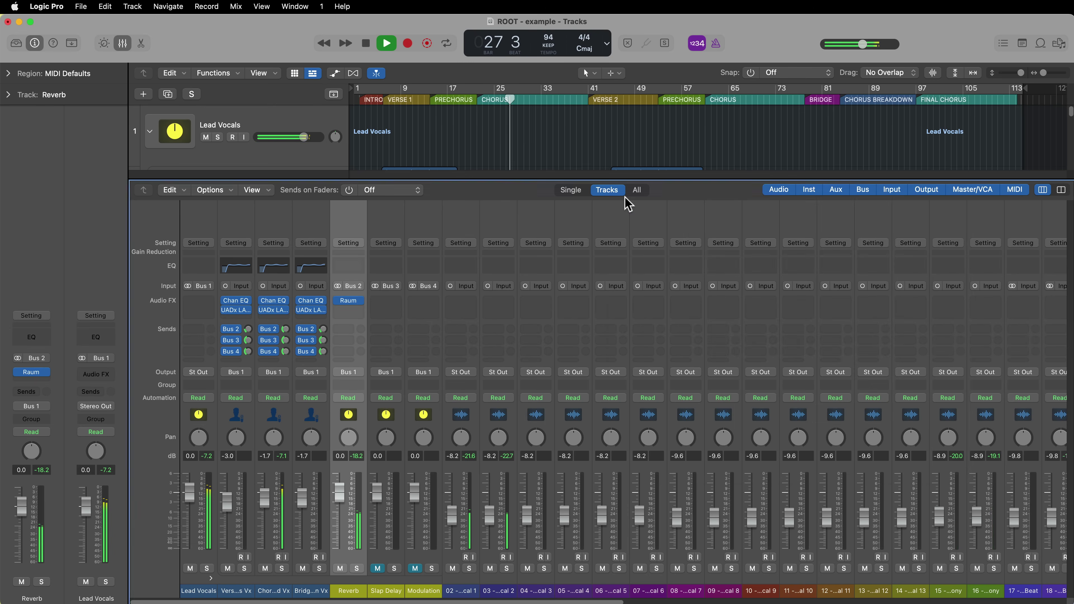
{"action": "key", "text": "space"}
- Insert a stereo Tape Delay on Slap Delay loaded with the 1/16 Note Slap preset
{"action": "key", "text": "x"}
{"action": "left_click", "coordinate": [478, 99]}
{"action": "key", "text": "x"}
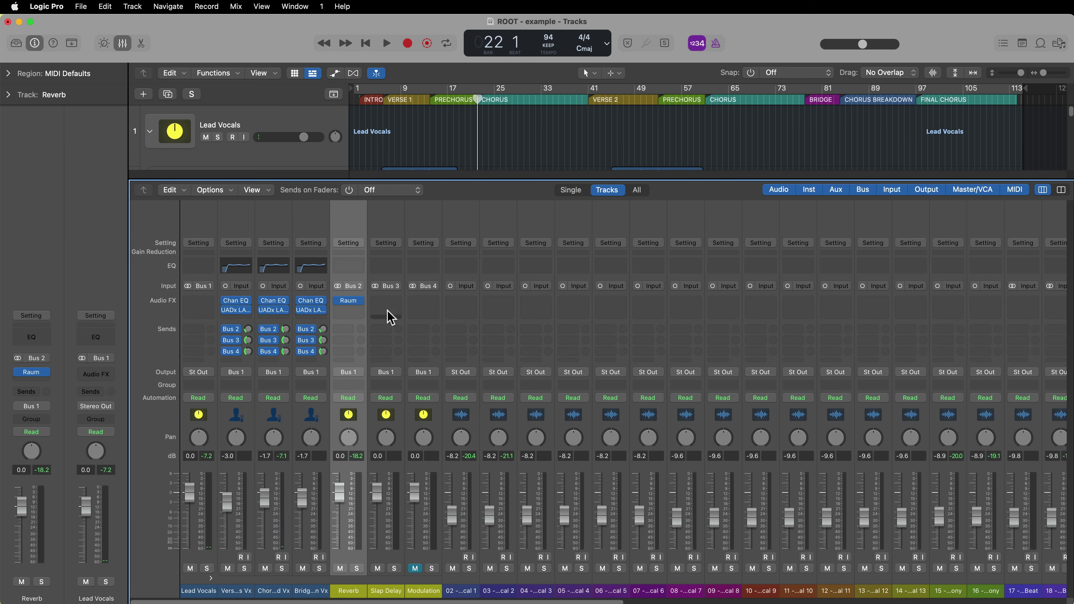
{"action": "left_click", "coordinate": [397, 230]}
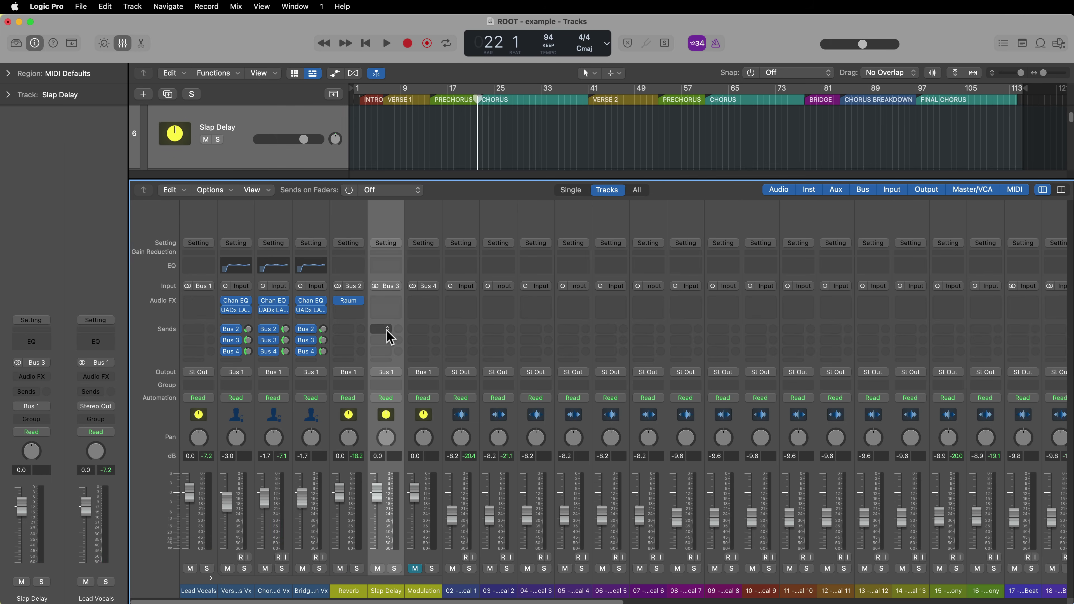
{"action": "left_click", "coordinate": [386, 307]}
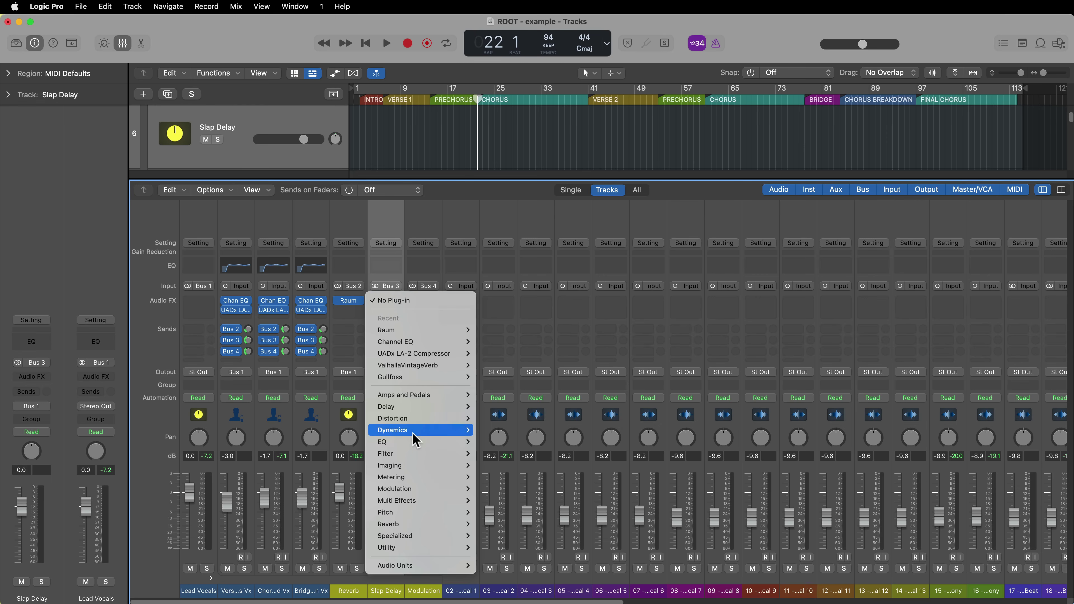
{"action": "mouse_move", "coordinate": [419, 407]}
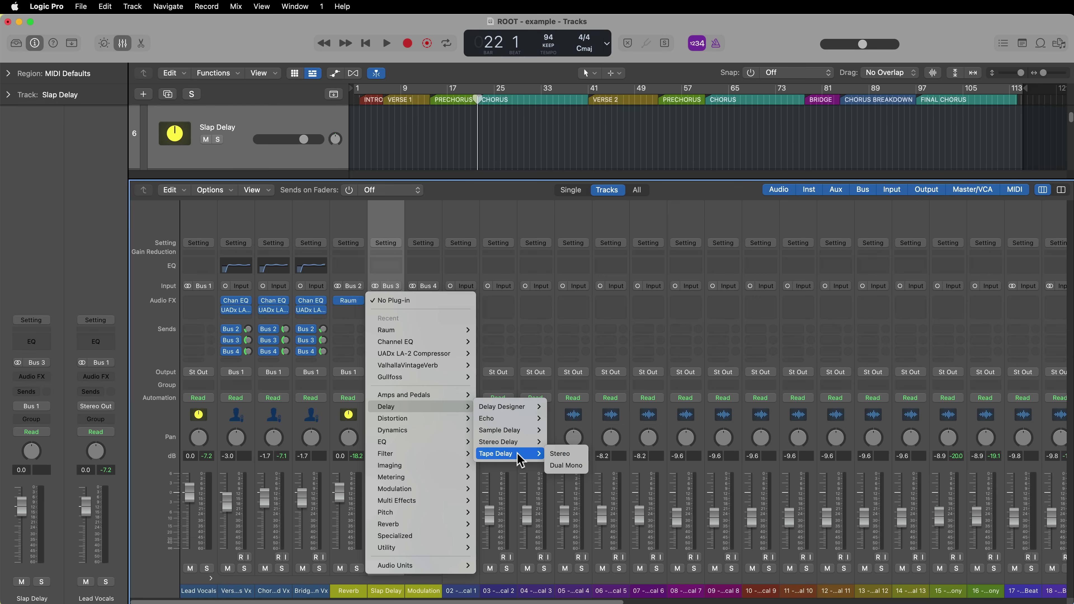
{"action": "left_click", "coordinate": [557, 454]}
{"action": "left_click", "coordinate": [640, 170]}
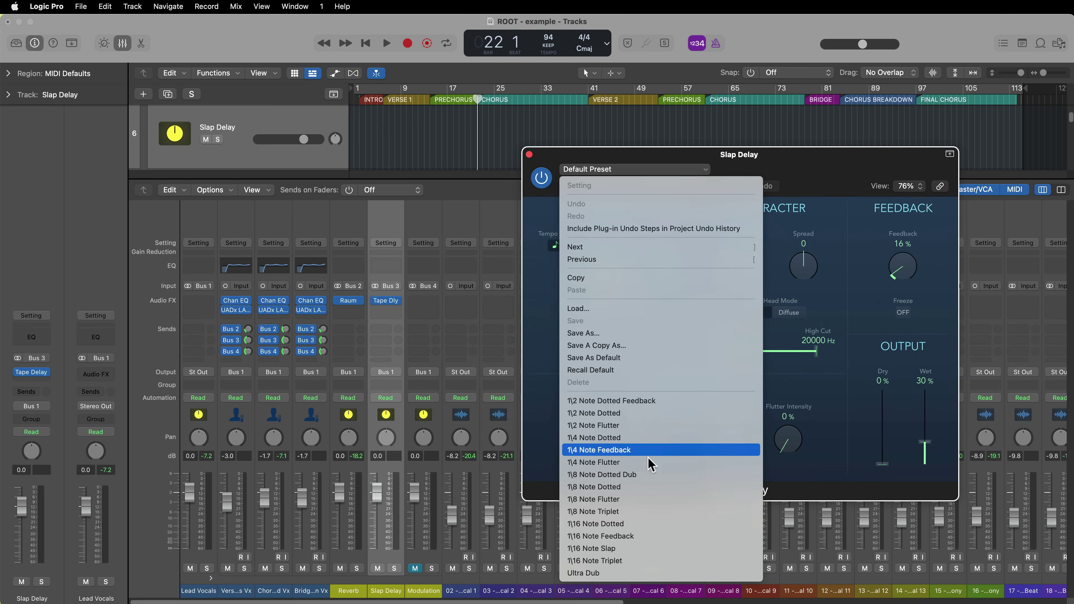
{"action": "left_click", "coordinate": [676, 548]}
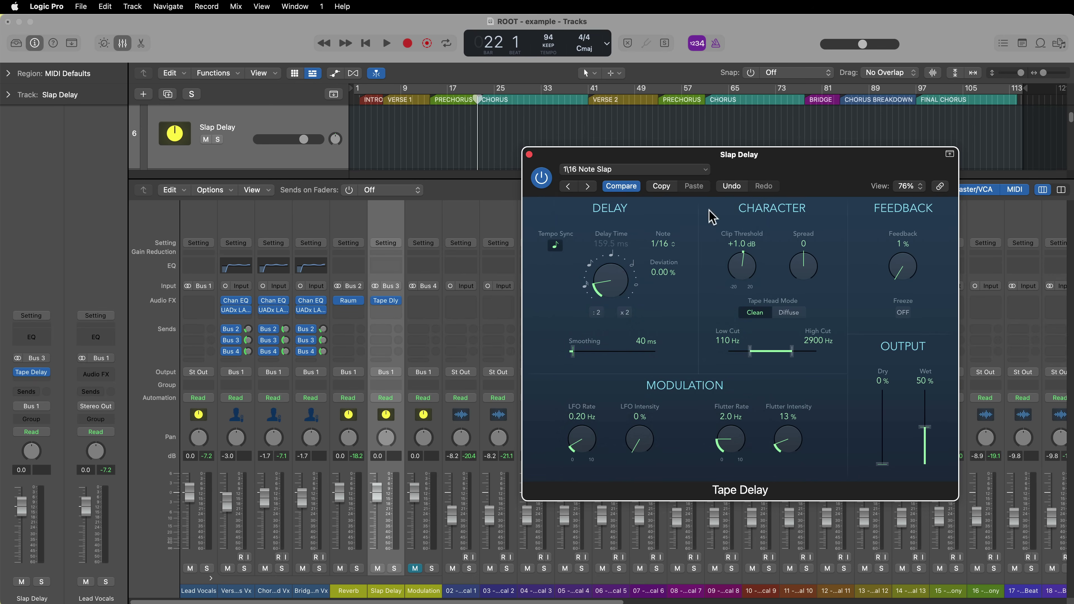
{"action": "left_click", "coordinate": [529, 154]}
- Set the verse and bridge vocals' send levels to the slap delay
{"action": "left_click", "coordinate": [245, 591]}
{"action": "left_click_drag", "start_coordinate": [248, 341], "coordinate": [248, 368]}
{"action": "left_click_drag", "start_coordinate": [323, 341], "coordinate": [322, 351]}
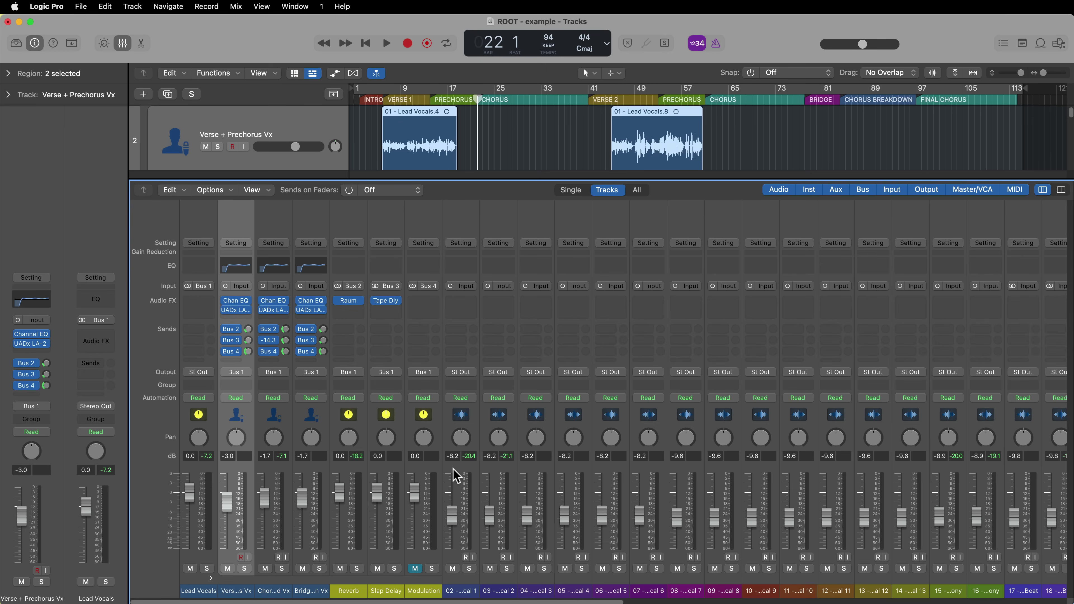
- Audition the Slap Delay return soloed, leave it at 0 dB, and unmute Modulation
{"action": "key", "text": "space"}
{"action": "left_click", "coordinate": [395, 589]}
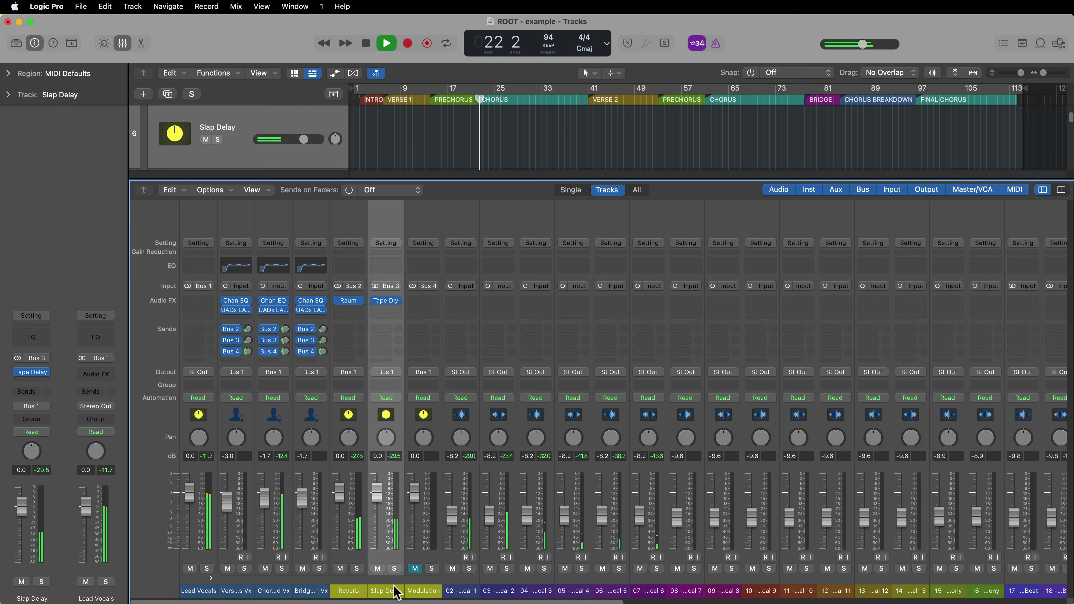
{"action": "left_click", "coordinate": [394, 568]}
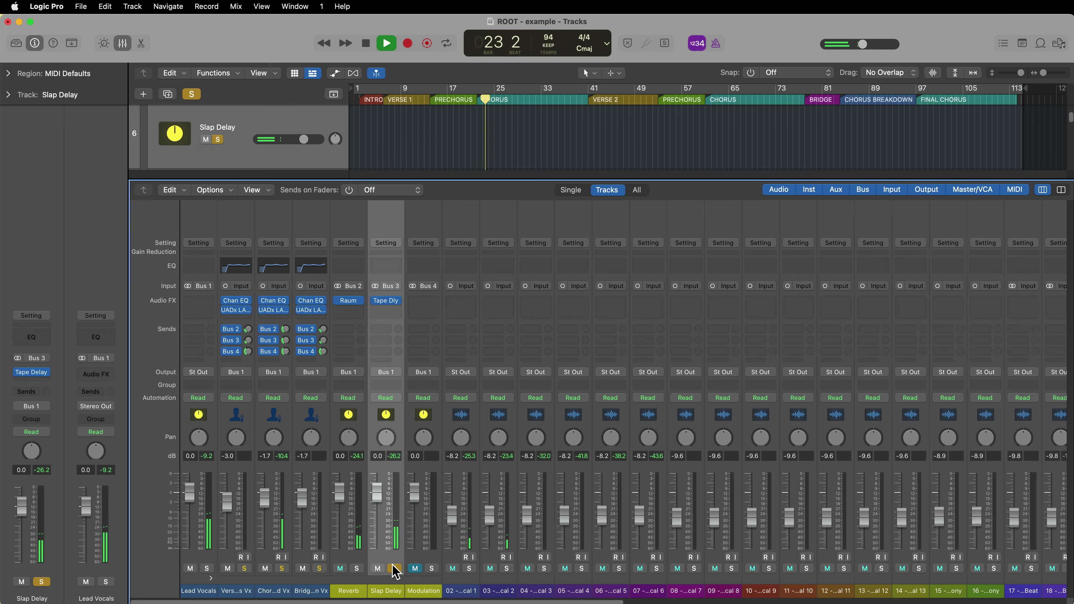
{"action": "left_click", "coordinate": [394, 568]}
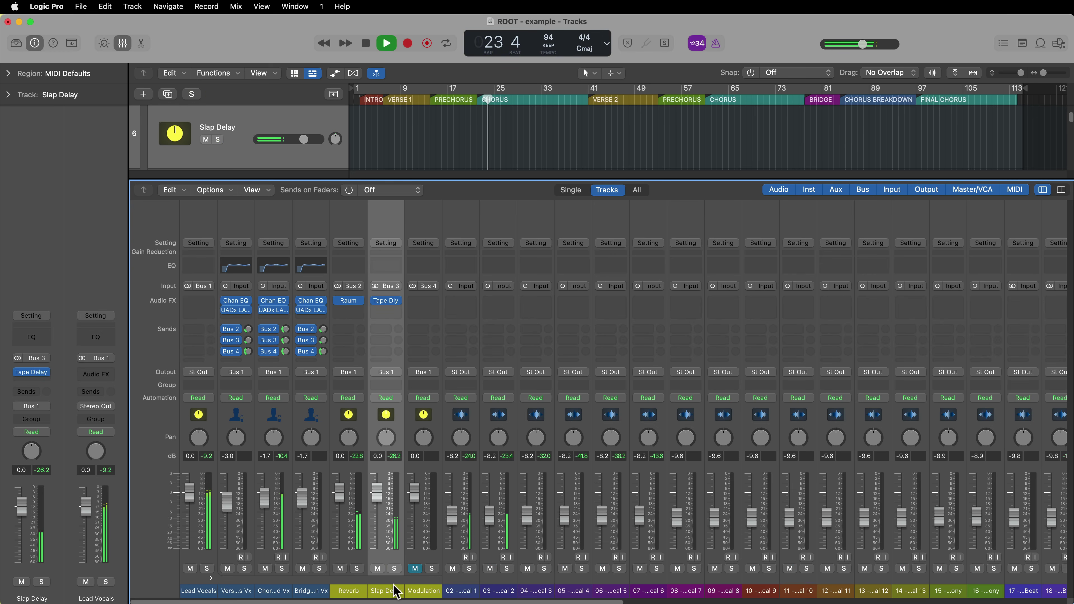
{"action": "left_click_drag", "start_coordinate": [383, 498], "coordinate": [382, 506]}
{"action": "left_click", "coordinate": [383, 506], "text": "alt"}
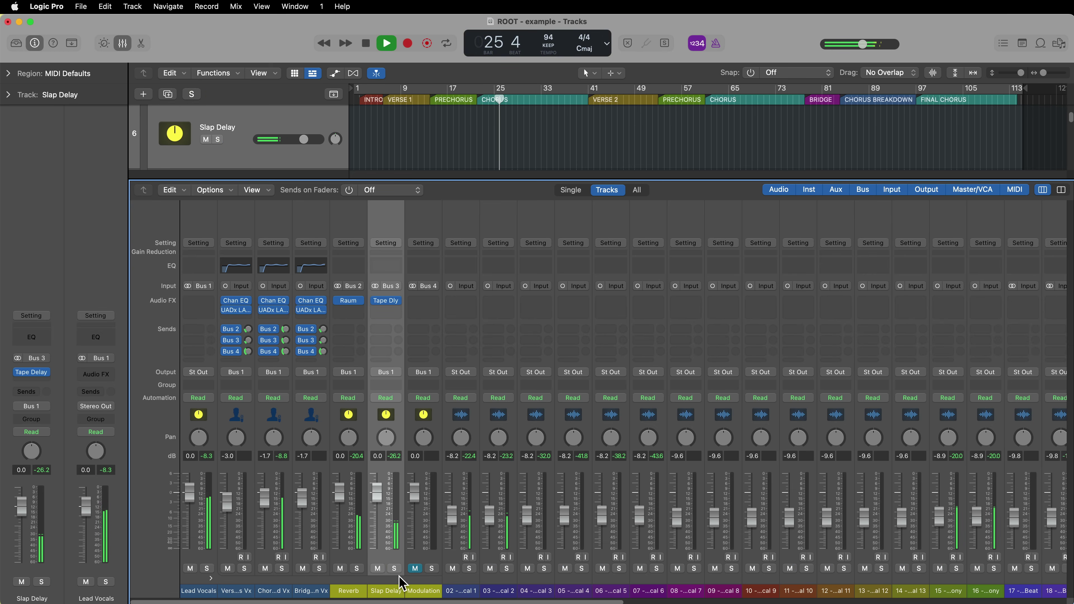
{"action": "key", "text": "space"}
{"action": "left_click", "coordinate": [415, 568]}
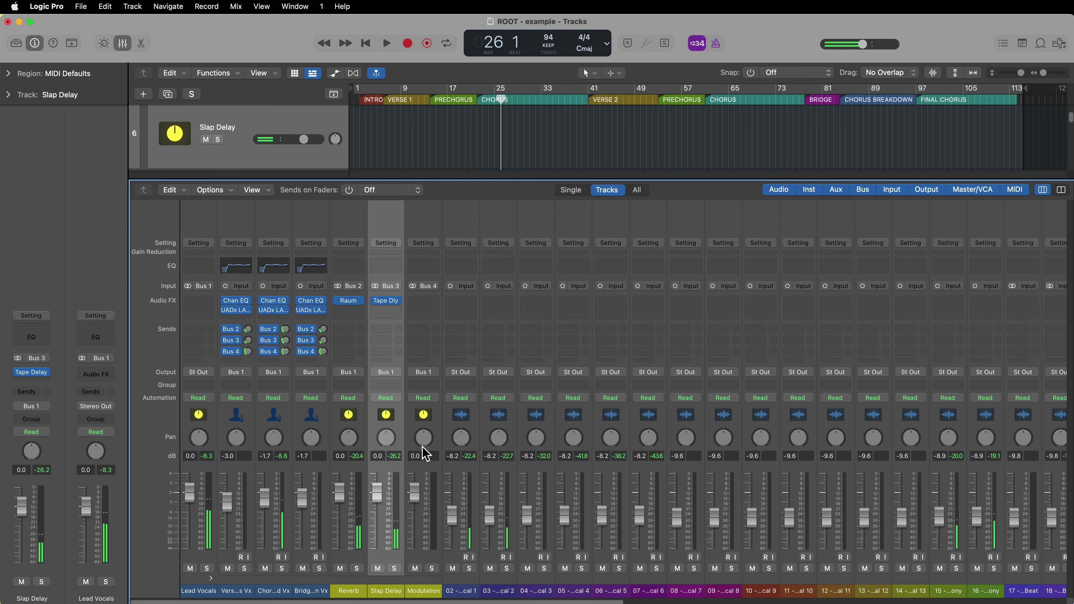
- Insert the Vocal Multiplier on the Modulation return and move its window higher
{"action": "left_click", "coordinate": [424, 235]}
{"action": "left_click", "coordinate": [424, 300]}
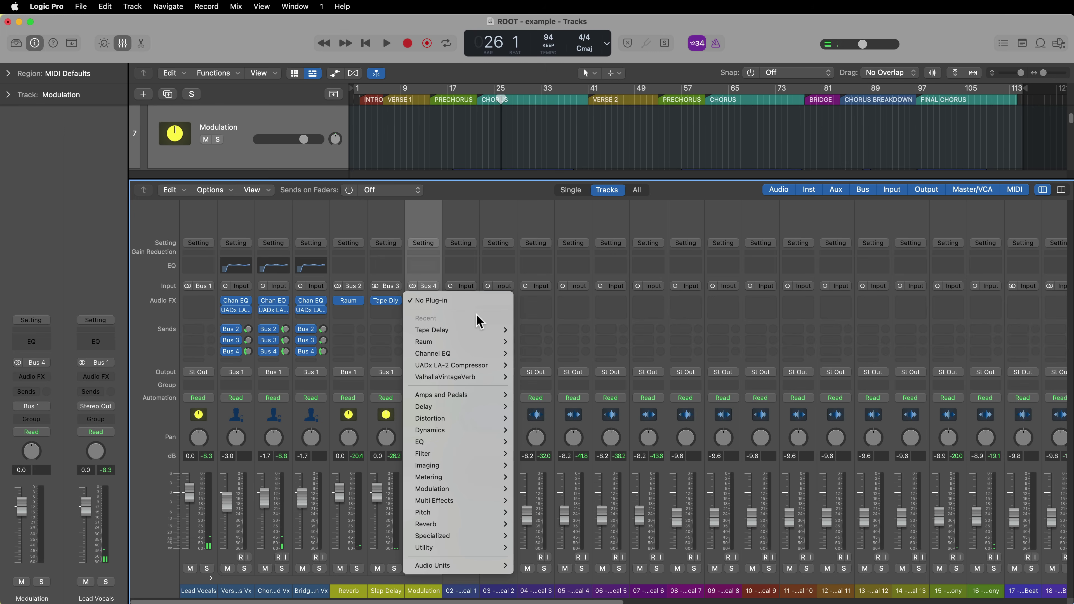
{"action": "mouse_move", "coordinate": [461, 491]}
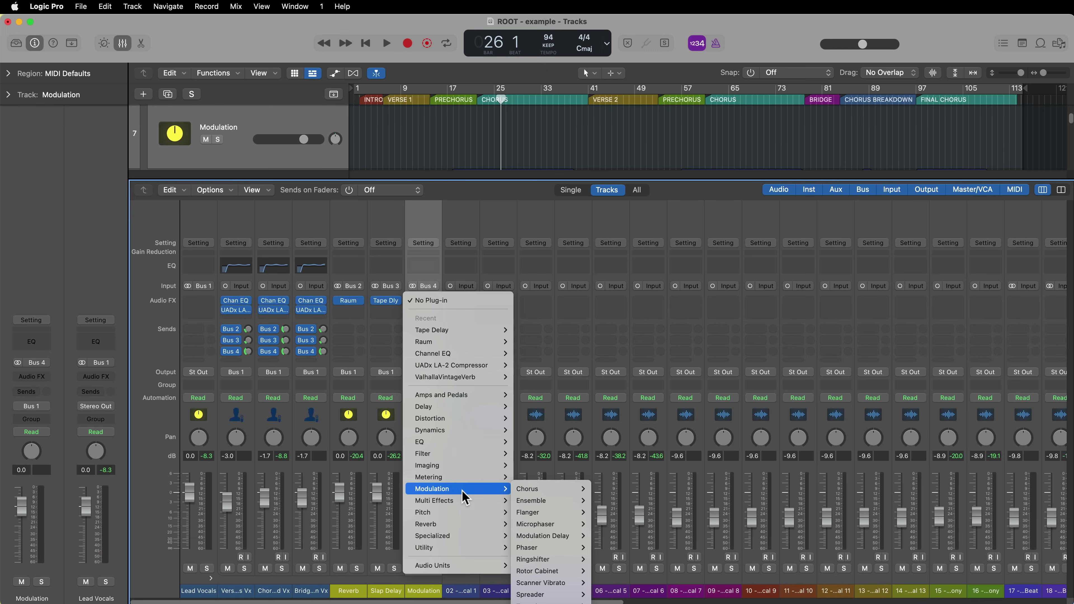
{"action": "left_click", "coordinate": [609, 513]}
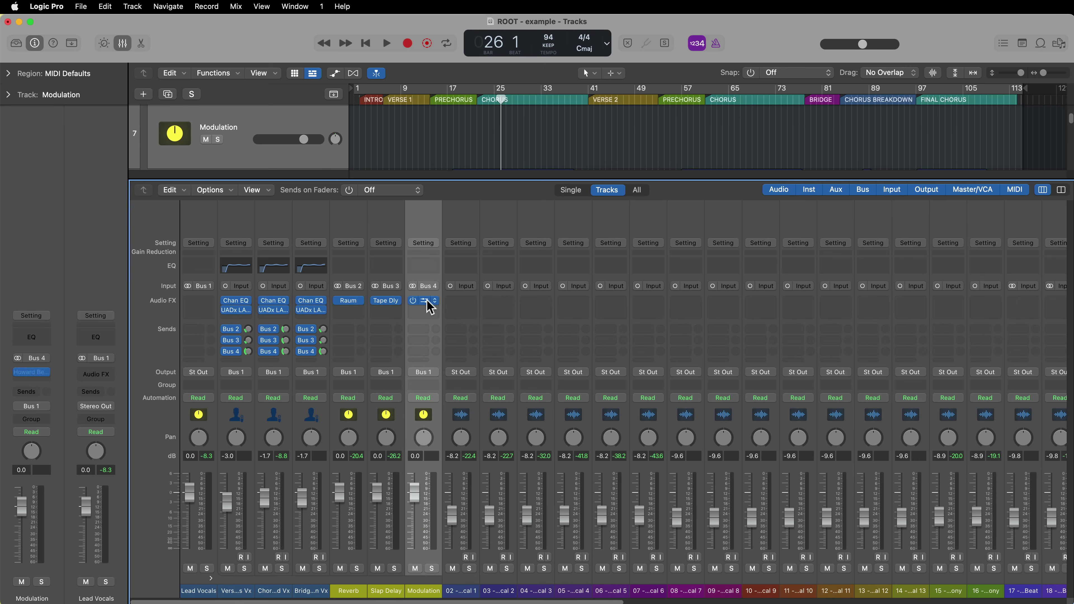
{"action": "left_click", "coordinate": [423, 301]}
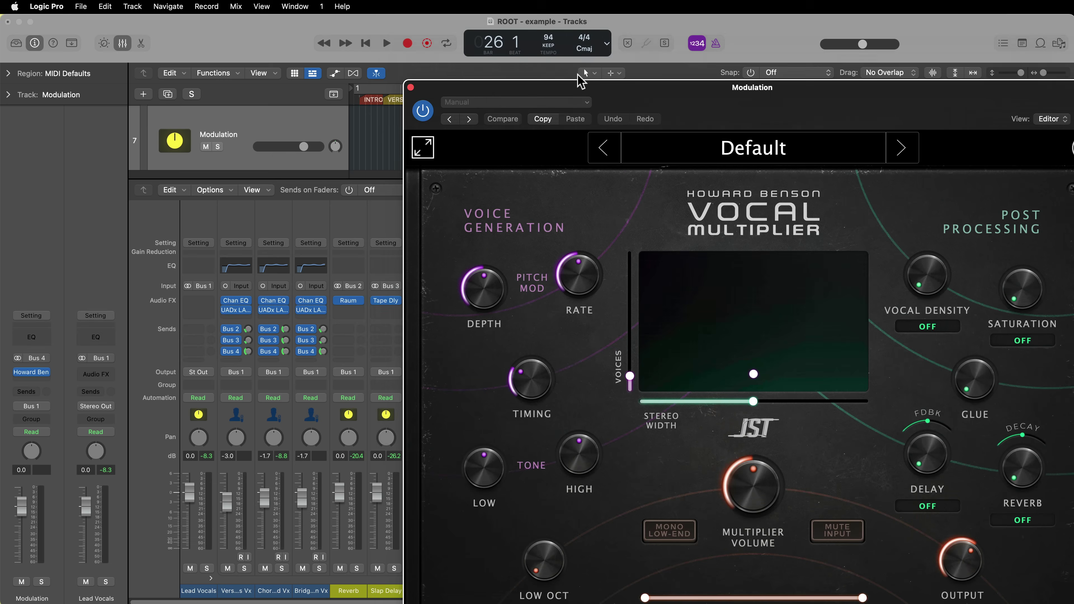
{"action": "left_click_drag", "start_coordinate": [578, 85], "coordinate": [528, 5]}
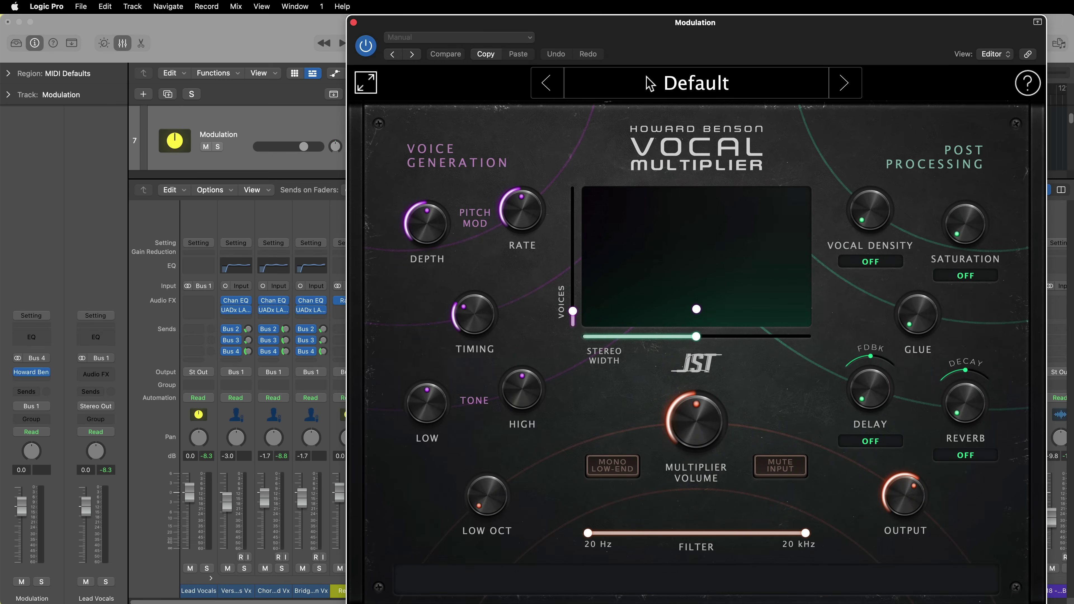
- Load the HB Bigger Vocal preset in the Vocal Multiplier
{"action": "left_click", "coordinate": [644, 87]}
{"action": "mouse_move", "coordinate": [611, 188]}
{"action": "mouse_move", "coordinate": [736, 195]}
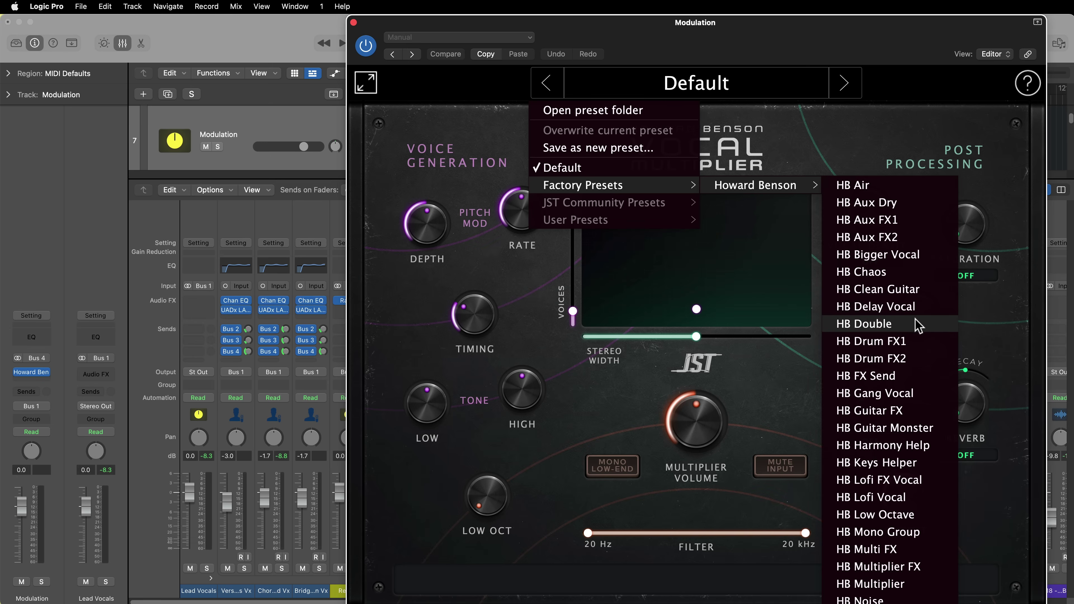
{"action": "left_click", "coordinate": [909, 255]}
- Set Voices 49%, Stereo Width 110%, mono low end and a raised low cut
{"action": "left_click_drag", "start_coordinate": [757, 254], "coordinate": [729, 242]}
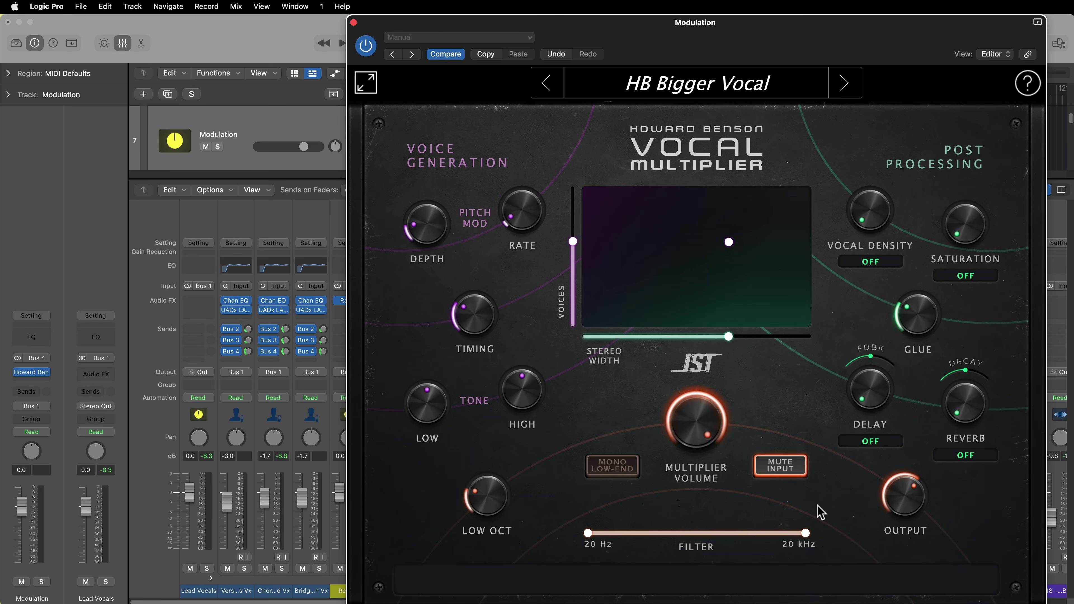
{"action": "left_click", "coordinate": [632, 471]}
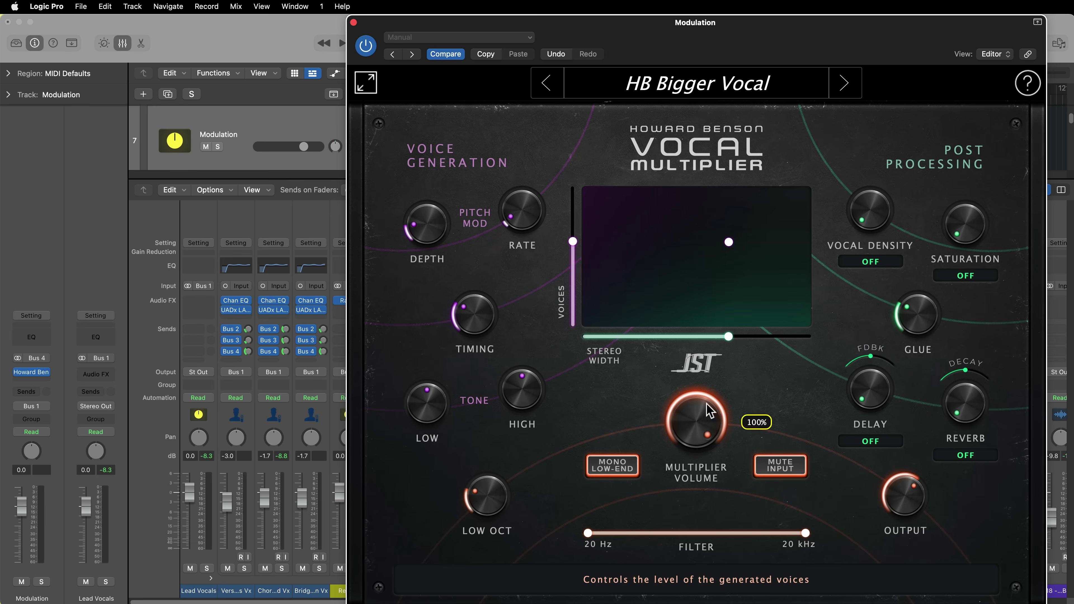
{"action": "mouse_move", "coordinate": [728, 245]}
{"action": "left_mouse_down"}
{"action": "mouse_move", "coordinate": [754, 236]}
{"action": "mouse_move", "coordinate": [713, 263]}
{"action": "mouse_move", "coordinate": [725, 249]}
{"action": "left_mouse_up"}
{"action": "left_click_drag", "start_coordinate": [596, 532], "coordinate": [613, 534]}
{"action": "left_click", "coordinate": [354, 23]}
{"action": "key", "text": "space"}
- Check Modulation soloed, then adjust the three lead vocals' Bus 4 send levels
{"action": "left_click", "coordinate": [432, 569]}
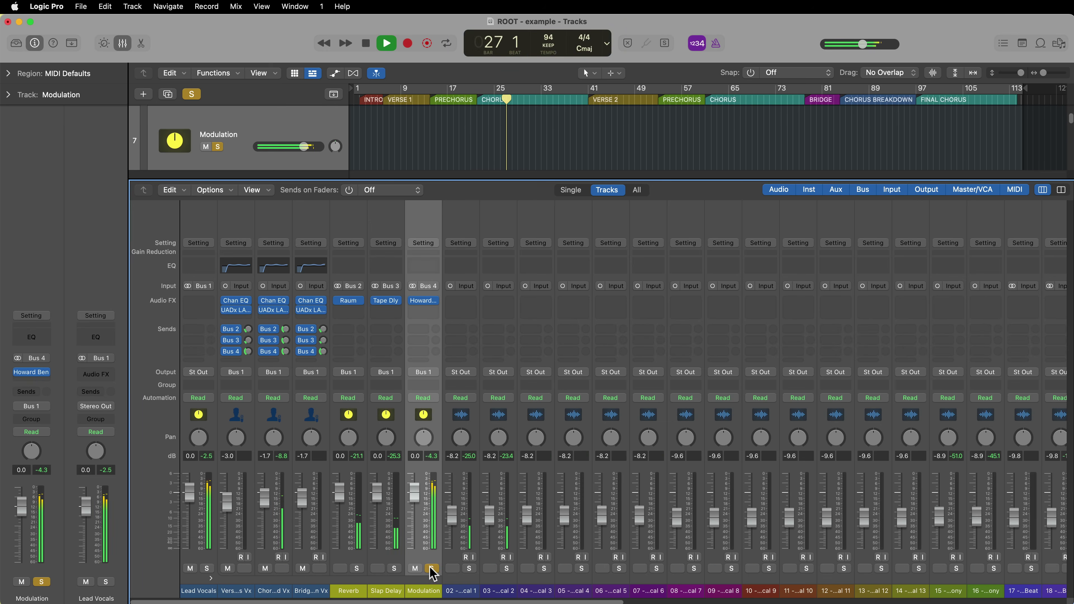
{"action": "left_click", "coordinate": [432, 568]}
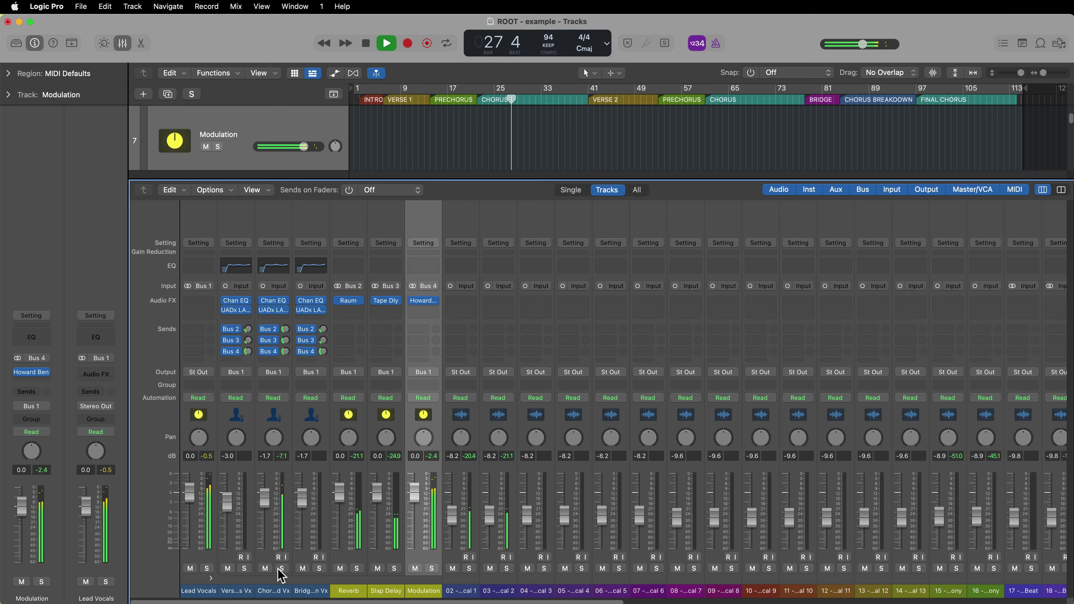
{"action": "key", "text": "space"}
{"action": "left_click_drag", "start_coordinate": [237, 226], "coordinate": [294, 218]}
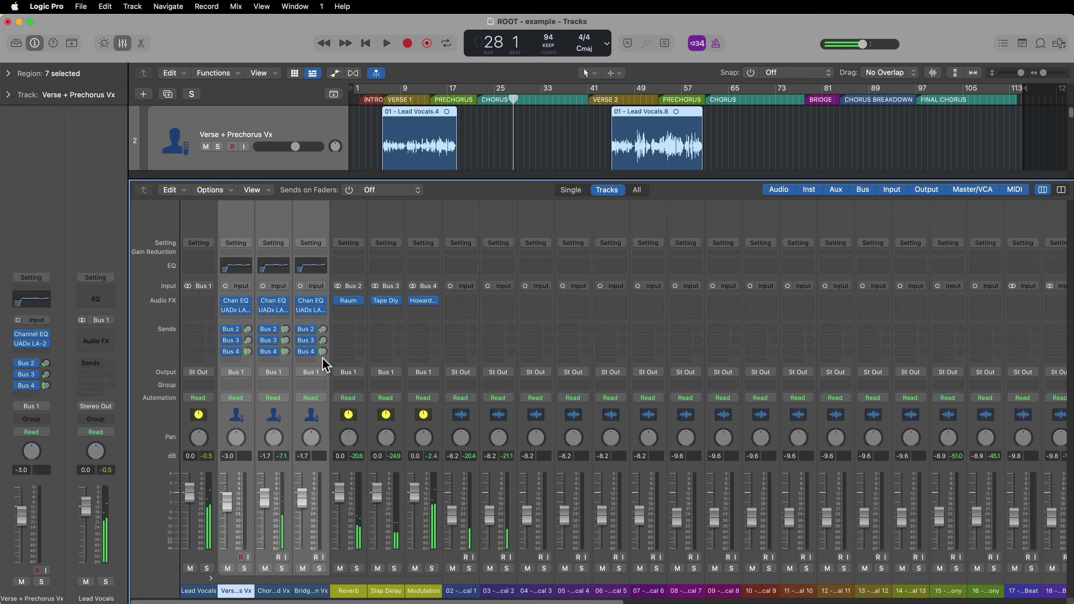
{"action": "left_click_drag", "start_coordinate": [323, 351], "coordinate": [323, 346]}
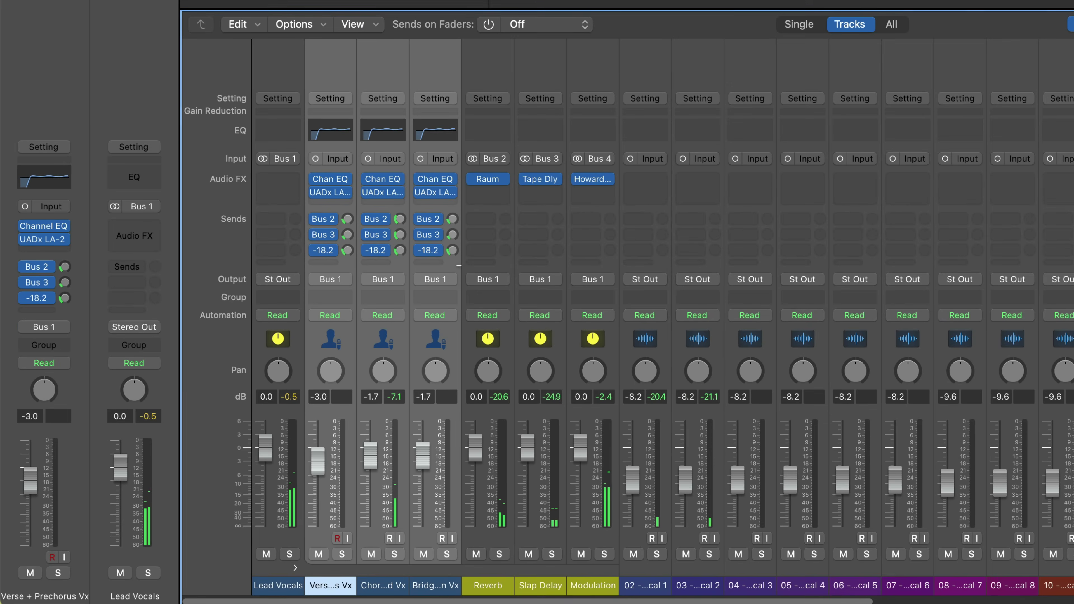
{"action": "left_click_drag", "start_coordinate": [348, 250], "coordinate": [347, 250]}
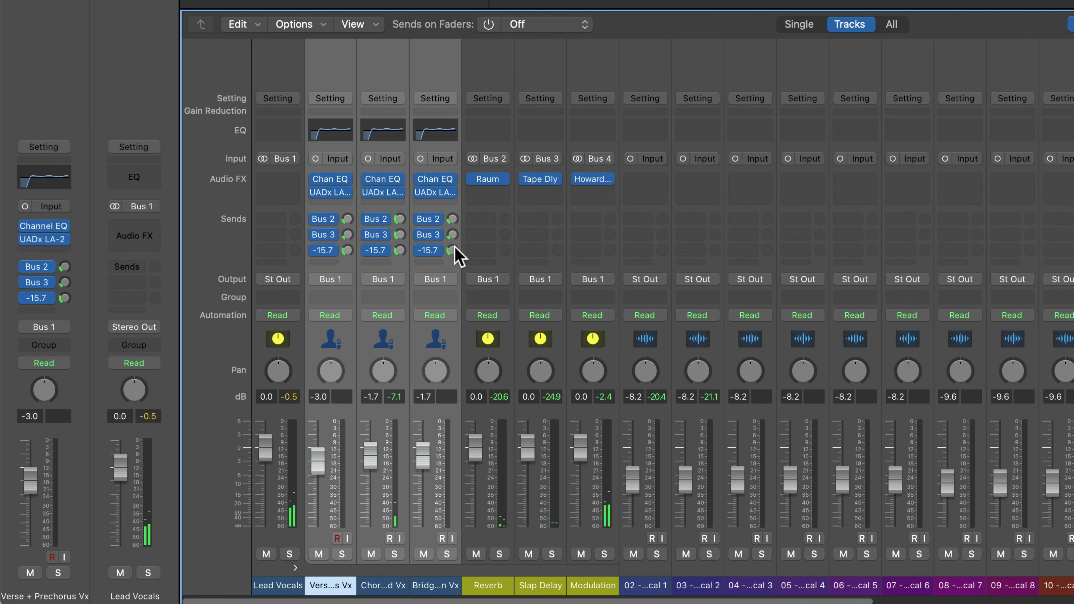
{"action": "left_click", "coordinate": [378, 68]}
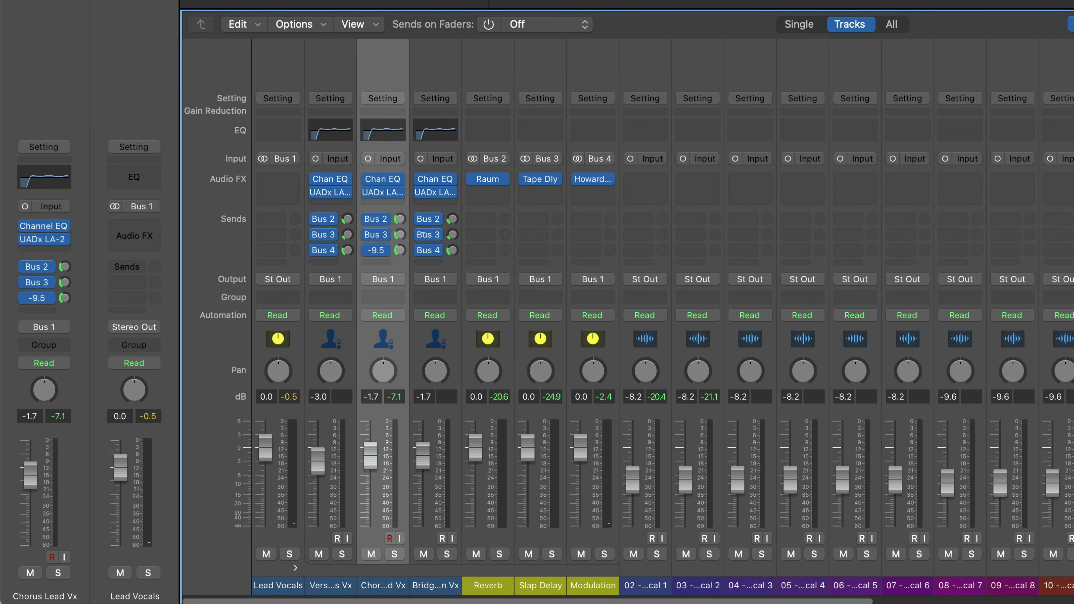
{"action": "left_click_drag", "start_coordinate": [347, 250], "coordinate": [348, 252]}
{"action": "key", "text": "Down"}
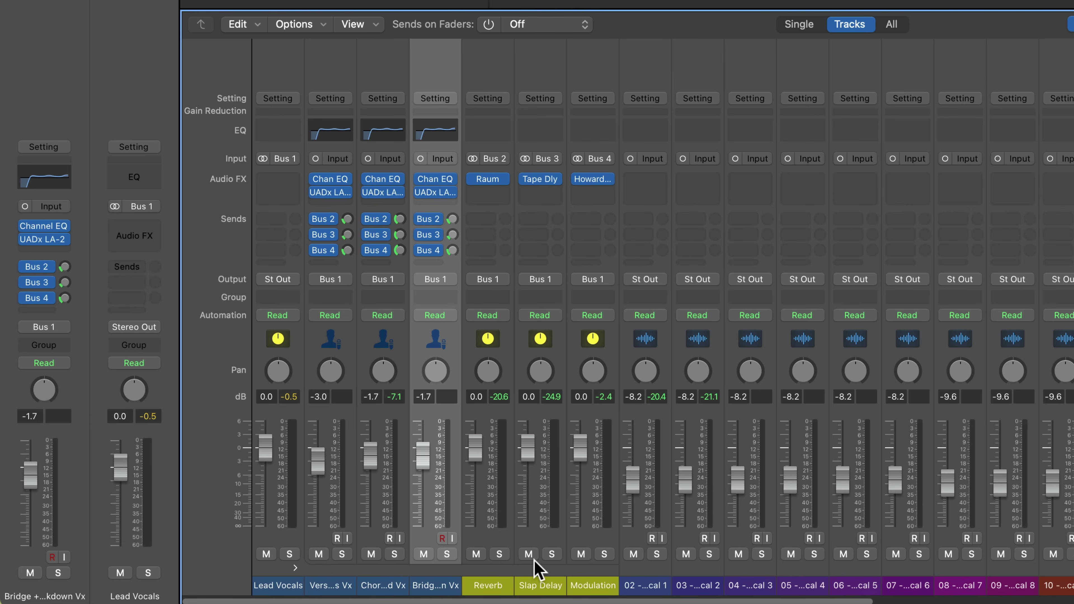
- Set returns to Reverb -1.1, Slap Delay 1.3, Modulation -4.1 dB; fine-tune verse Bus 4
{"action": "left_click_drag", "start_coordinate": [529, 459], "coordinate": [529, 436]}
{"action": "mouse_move", "coordinate": [582, 459]}
{"action": "left_mouse_down"}
{"action": "mouse_move", "coordinate": [590, 478]}
{"action": "mouse_move", "coordinate": [581, 465]}
{"action": "left_mouse_up"}
{"action": "left_click_drag", "start_coordinate": [528, 436], "coordinate": [475, 451]}
{"action": "mouse_move", "coordinate": [436, 217]}
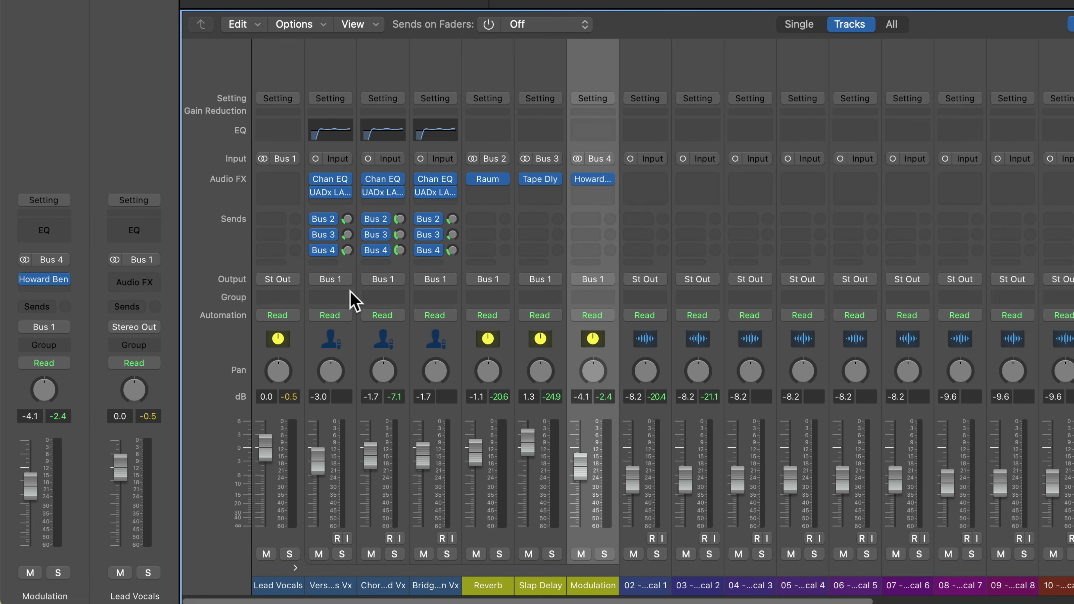
{"action": "left_click", "coordinate": [347, 250]}
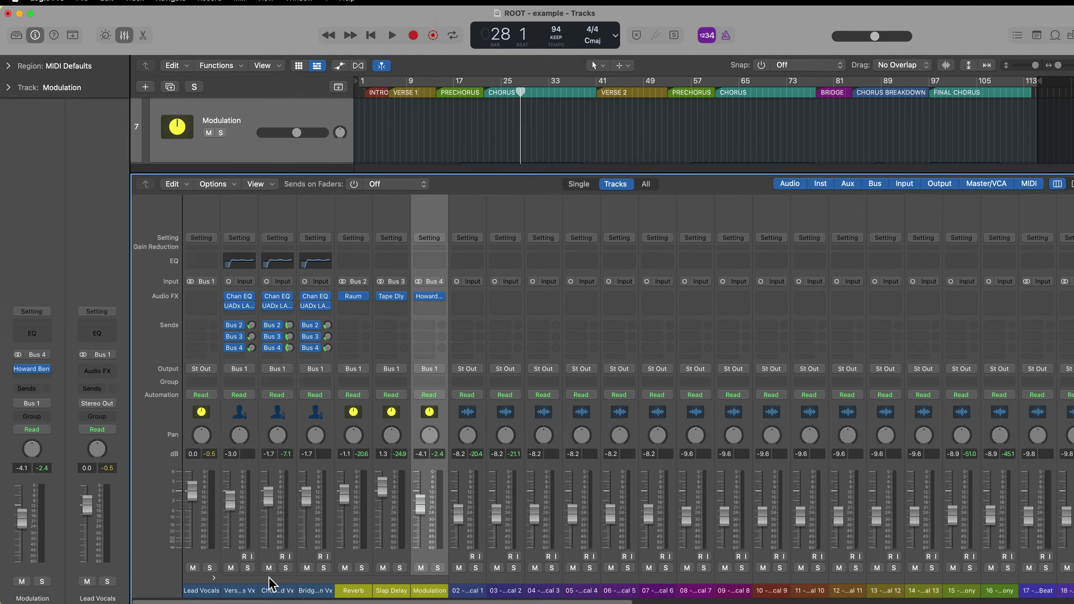
- Hide the mixer and review the lead vocal and return tracks in the Lead Vocals stack
{"action": "key", "text": "x"}
{"action": "scroll", "coordinate": [485, 310], "scroll_direction": "up", "scroll_amount": 5}
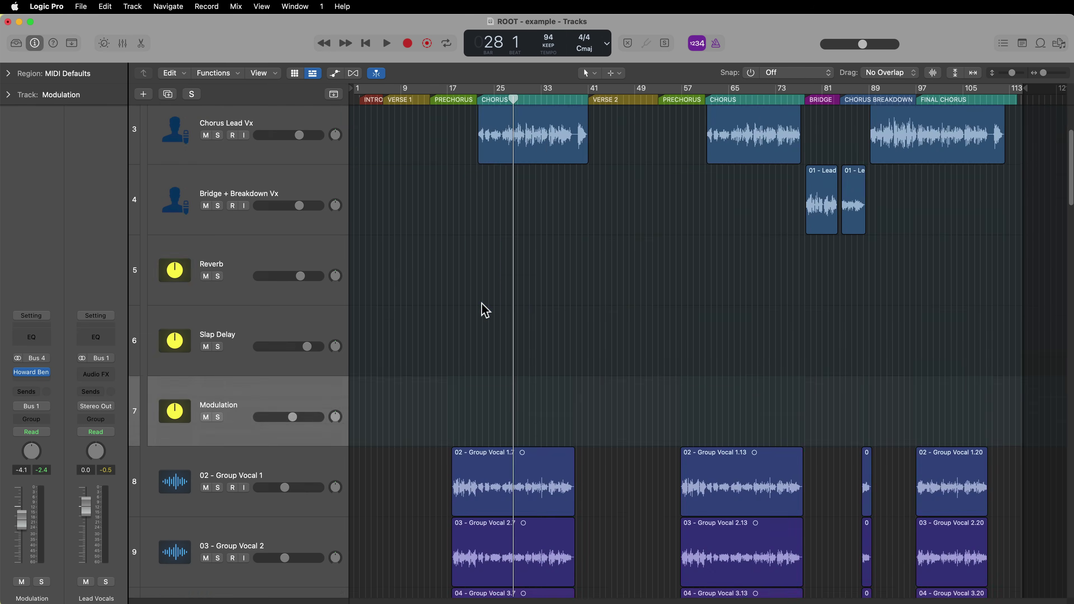
{"action": "scroll", "coordinate": [485, 310], "scroll_direction": "up", "scroll_amount": 3}
{"action": "left_click", "coordinate": [260, 341]}
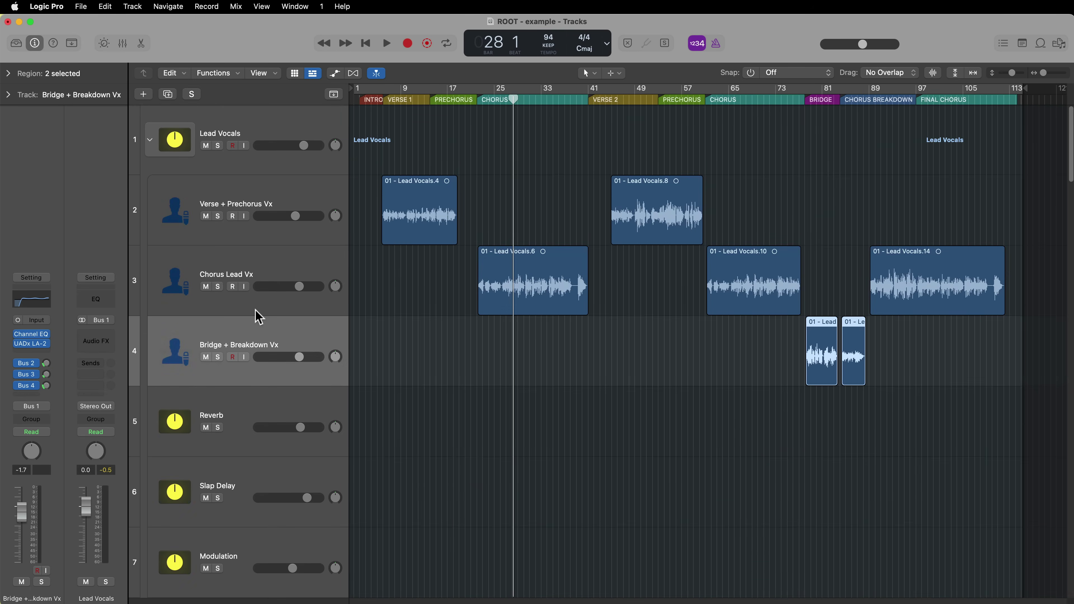
{"action": "left_click", "coordinate": [248, 259]}
{"action": "left_click", "coordinate": [240, 211]}
{"action": "scroll", "coordinate": [258, 351], "scroll_direction": "down", "scroll_amount": 1}
{"action": "left_click", "coordinate": [256, 349]}
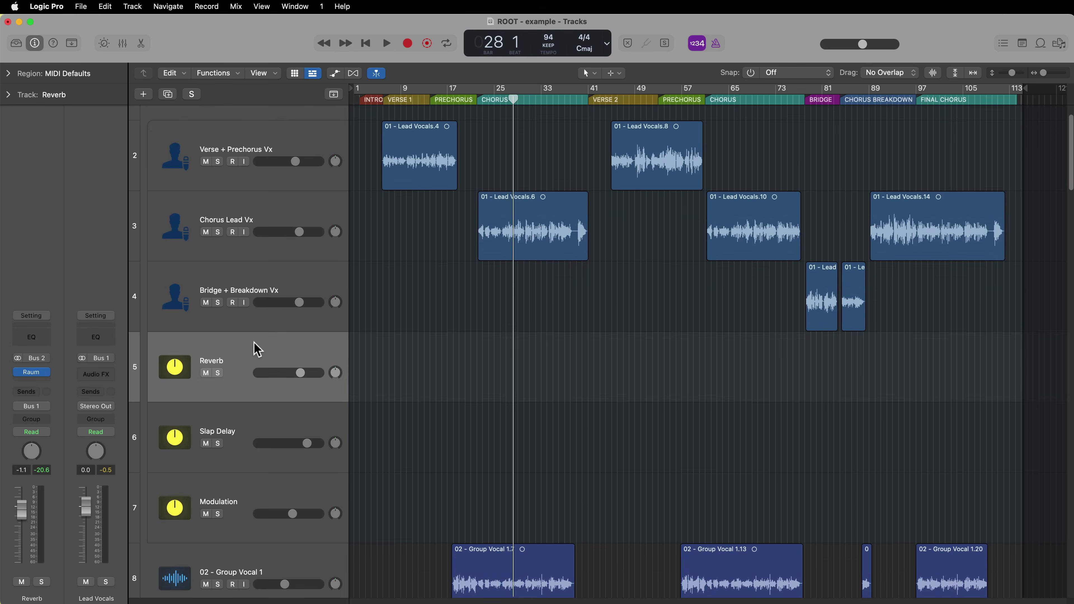
{"action": "key", "text": "Down"}
{"action": "key", "text": "Down"}
{"action": "key", "text": "Up"}
{"action": "key", "text": "Up"}
{"action": "key", "text": "Up"}
{"action": "key", "text": "Up"}
{"action": "key", "text": "Up"}
{"action": "key", "text": "Up"}
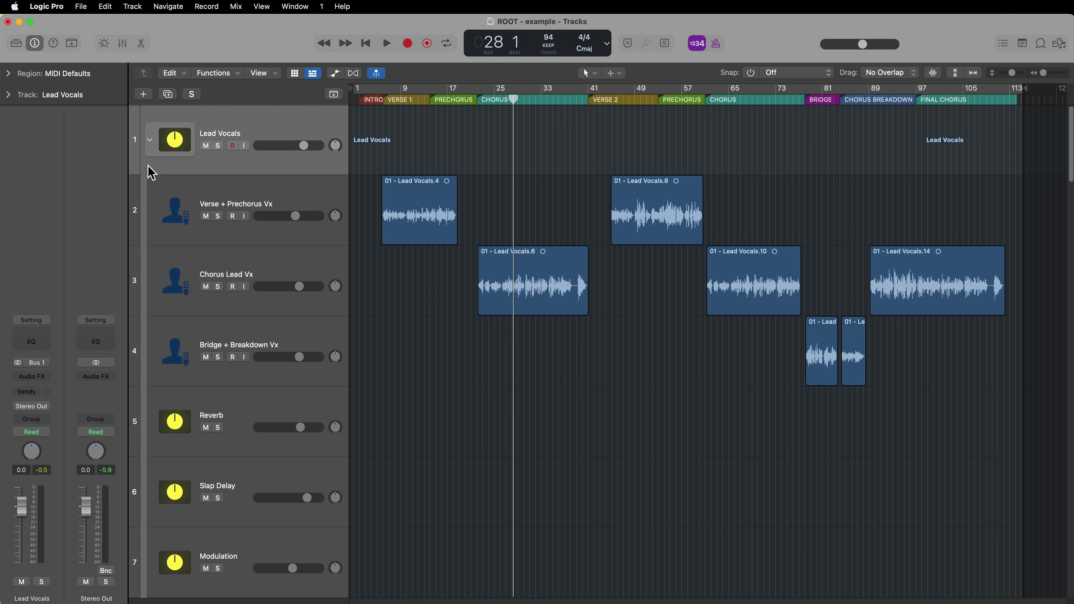
- Collapse the Lead Vocals stack and audition it soloed from verse 1
{"action": "left_click", "coordinate": [150, 140]}
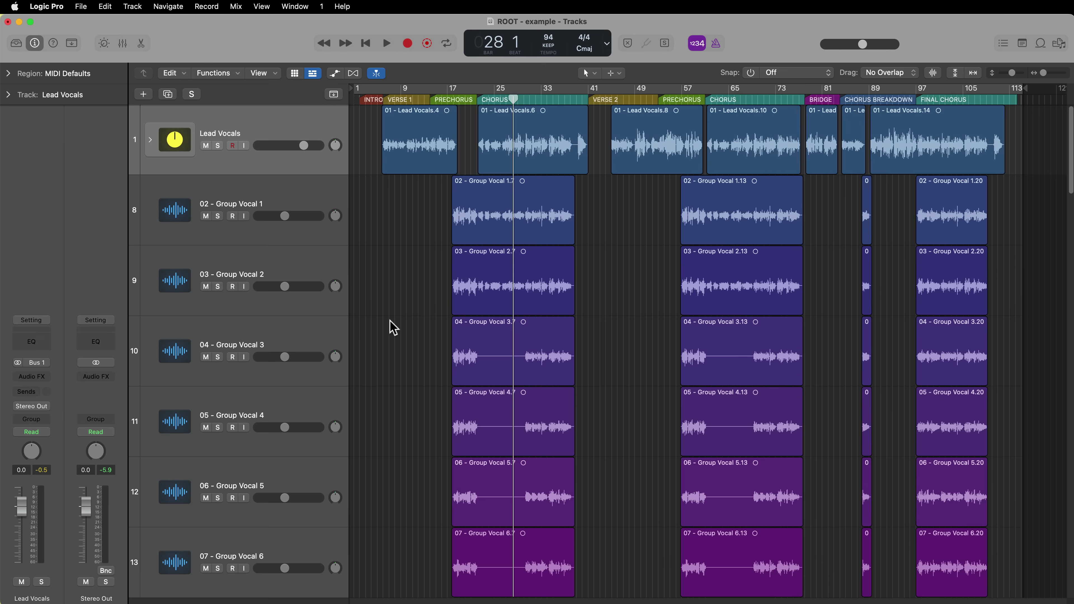
{"action": "left_click", "coordinate": [146, 144]}
{"action": "double_click", "coordinate": [386, 102]}
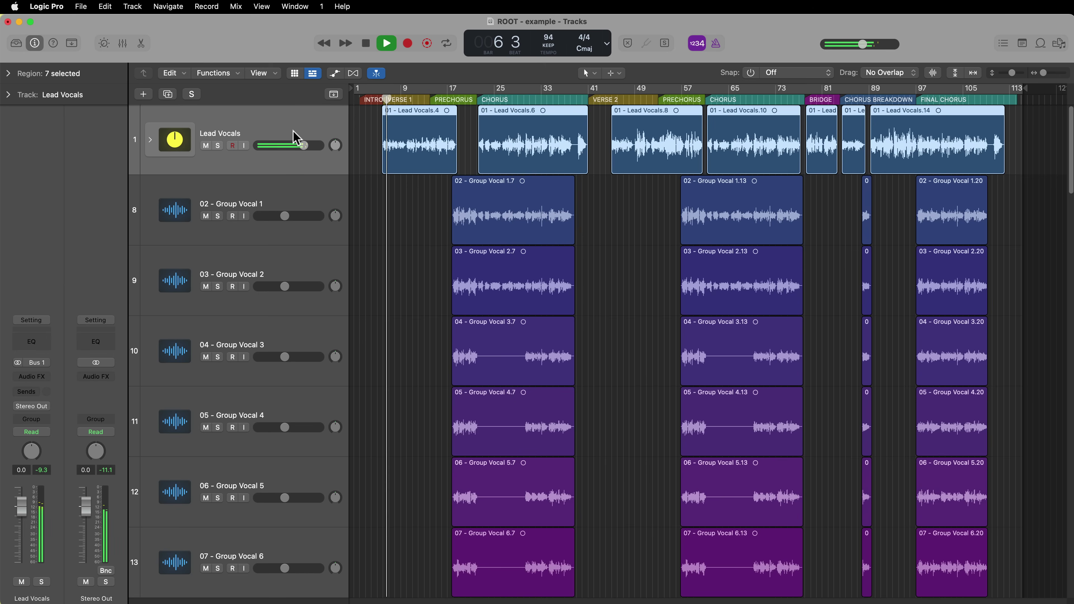
{"action": "key", "text": "s"}
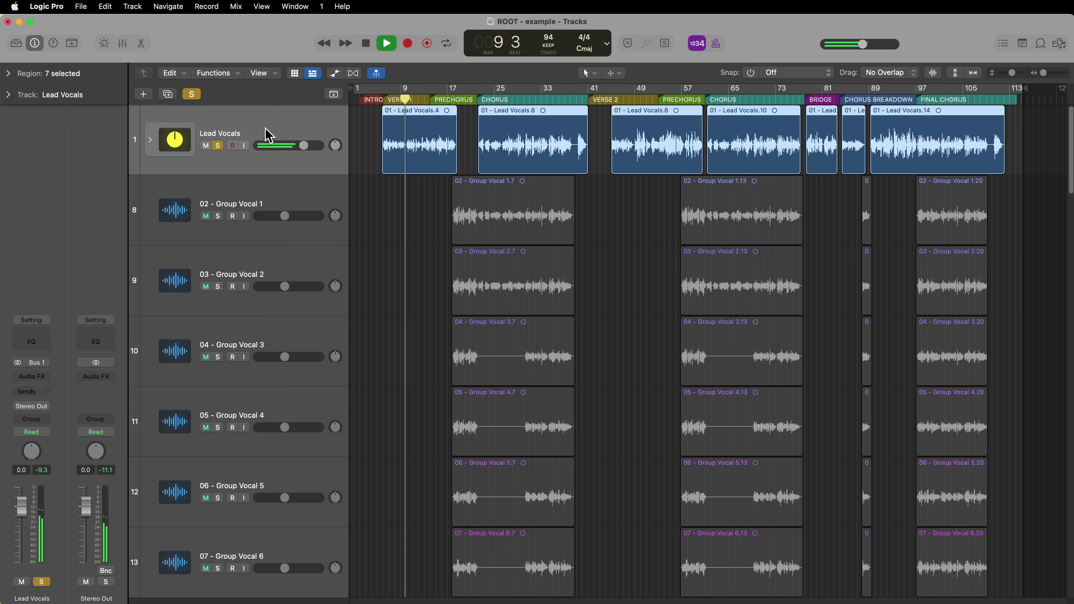
{"action": "key", "text": "s"}
- Expand the stack and zoom in on the verse with taller tracks
{"action": "left_click", "coordinate": [150, 140]}
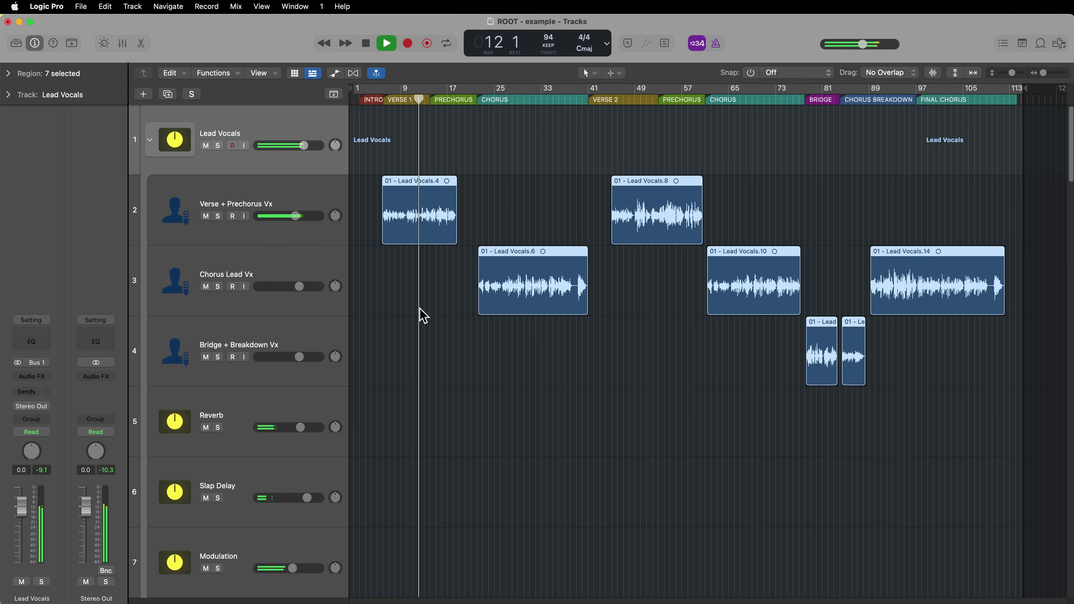
{"action": "left_click", "coordinate": [439, 309]}
{"action": "key", "text": "super+Up"}
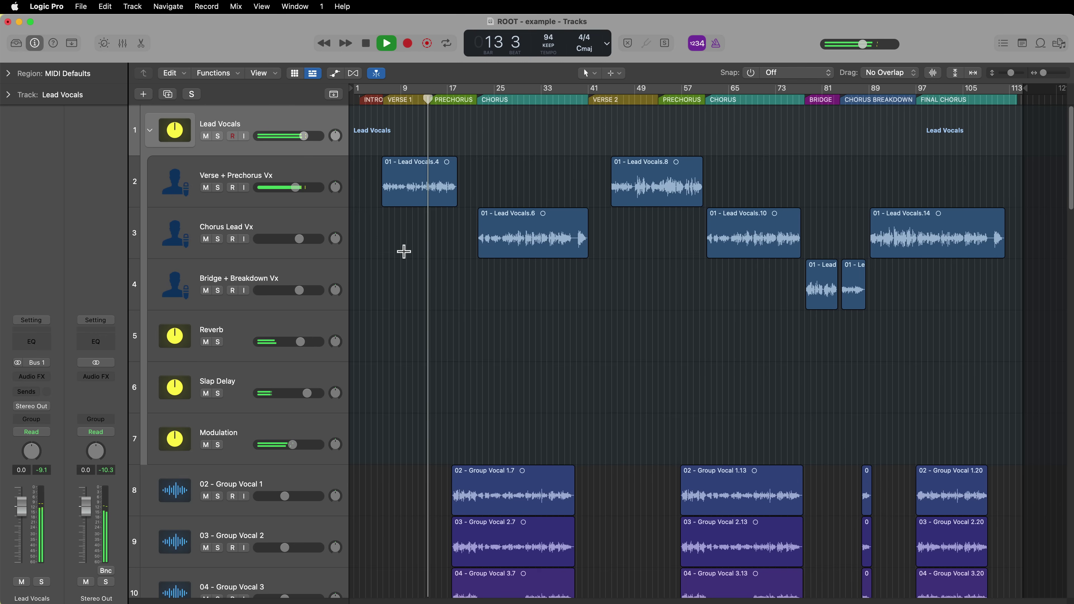
{"action": "key", "text": "super+Right"}
{"action": "key", "text": "super+Right"}
{"action": "key", "text": "super+Right"}
{"action": "key", "text": "super+Down"}
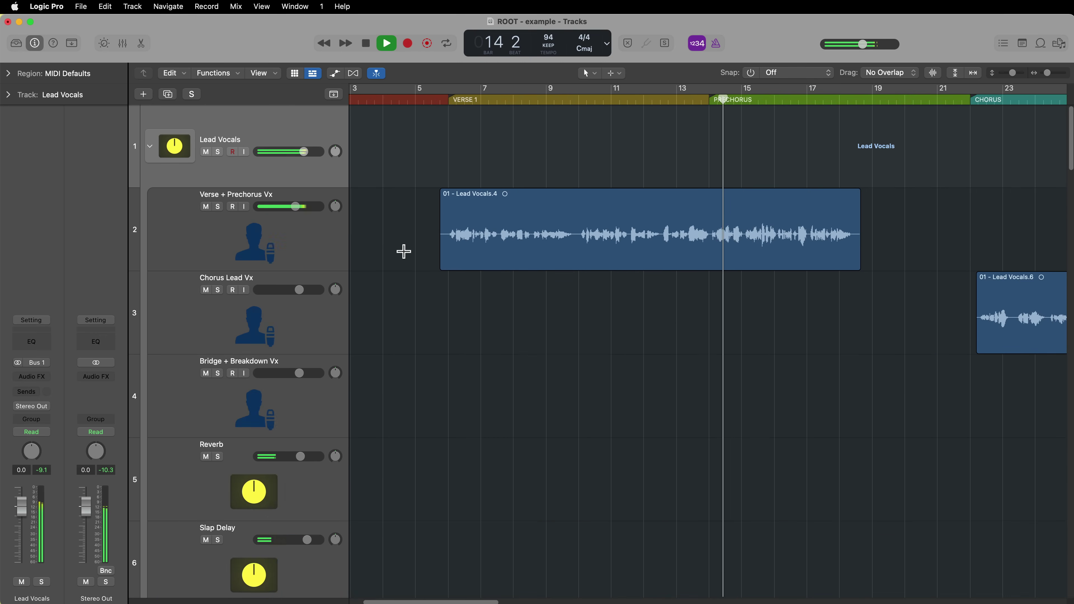
{"action": "key", "text": "super+Down"}
{"action": "key", "text": "space"}
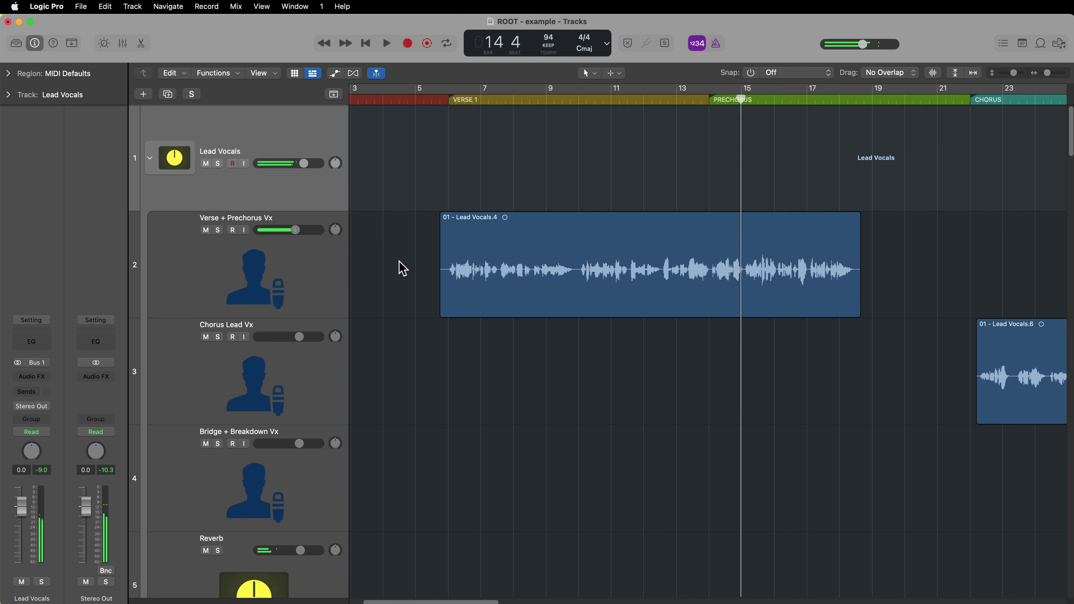
- Add a Verse + Prechorus Vx volume automation ramp down to -3.0 dB
{"action": "key", "text": "super+a"}
{"action": "key", "text": "a"}
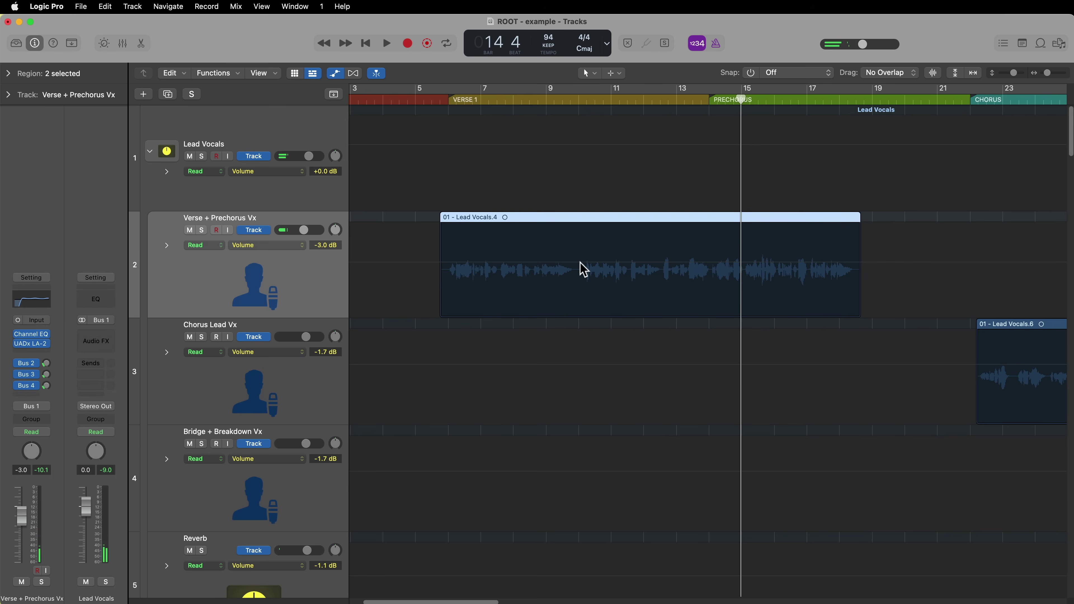
{"action": "left_click", "coordinate": [583, 270]}
{"action": "left_click", "coordinate": [576, 262]}
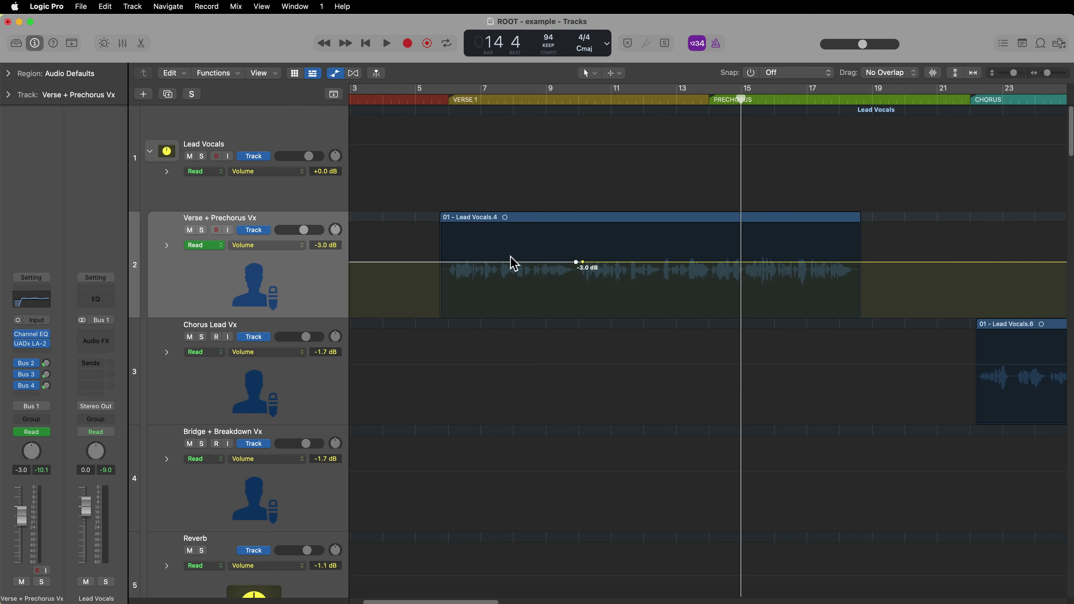
{"action": "left_click_drag", "start_coordinate": [509, 265], "coordinate": [508, 256]}
{"action": "key", "text": "super+f"}
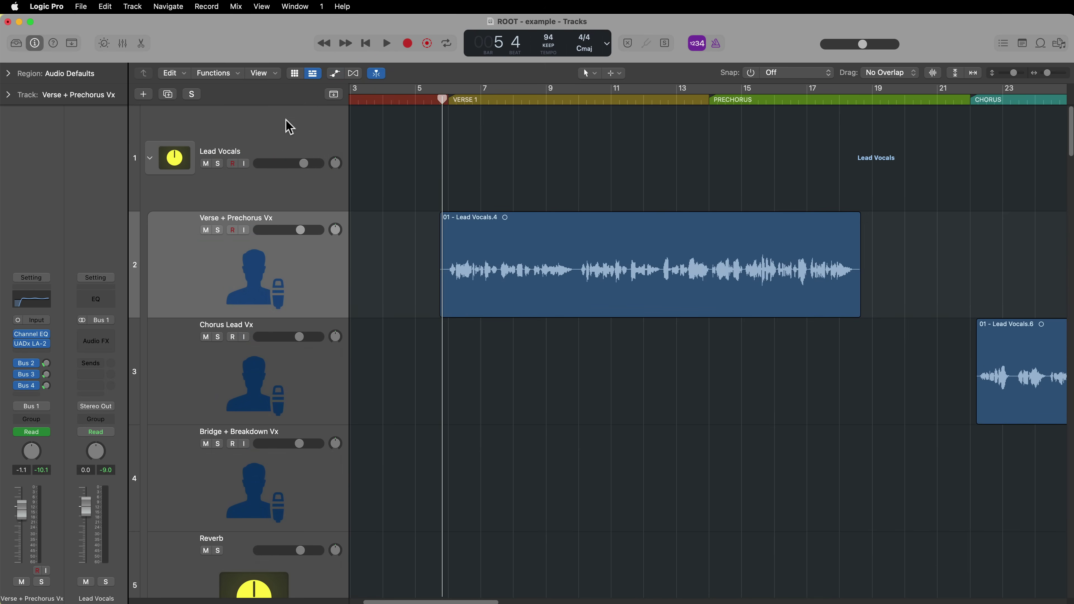
- Show Verse + Prechorus Vx automation again and browse its automation parameter list
{"action": "left_click", "coordinate": [289, 126]}
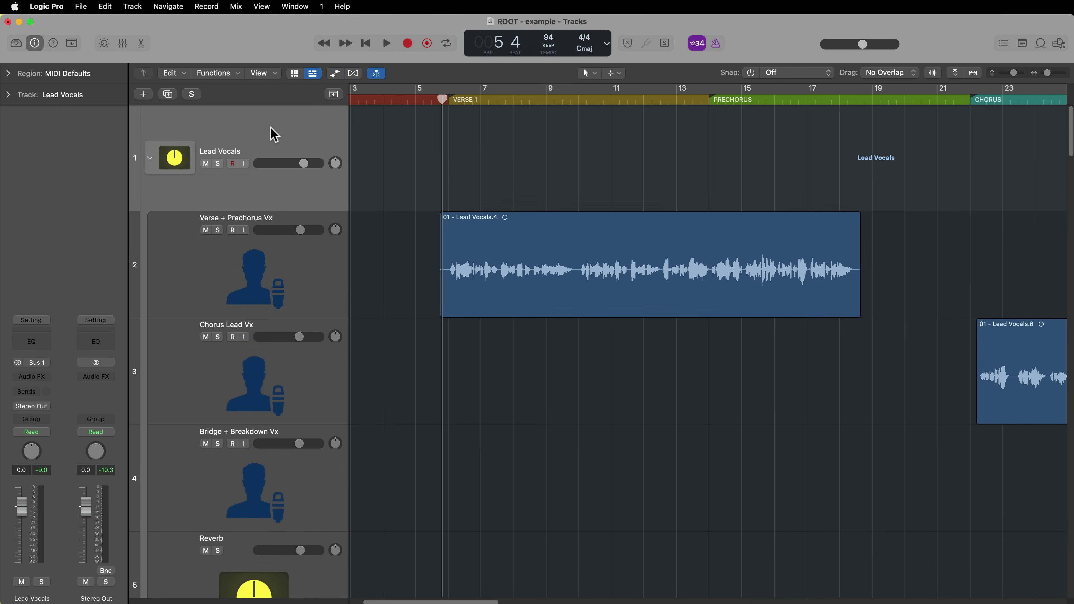
{"action": "left_click", "coordinate": [254, 264]}
{"action": "key", "text": "a"}
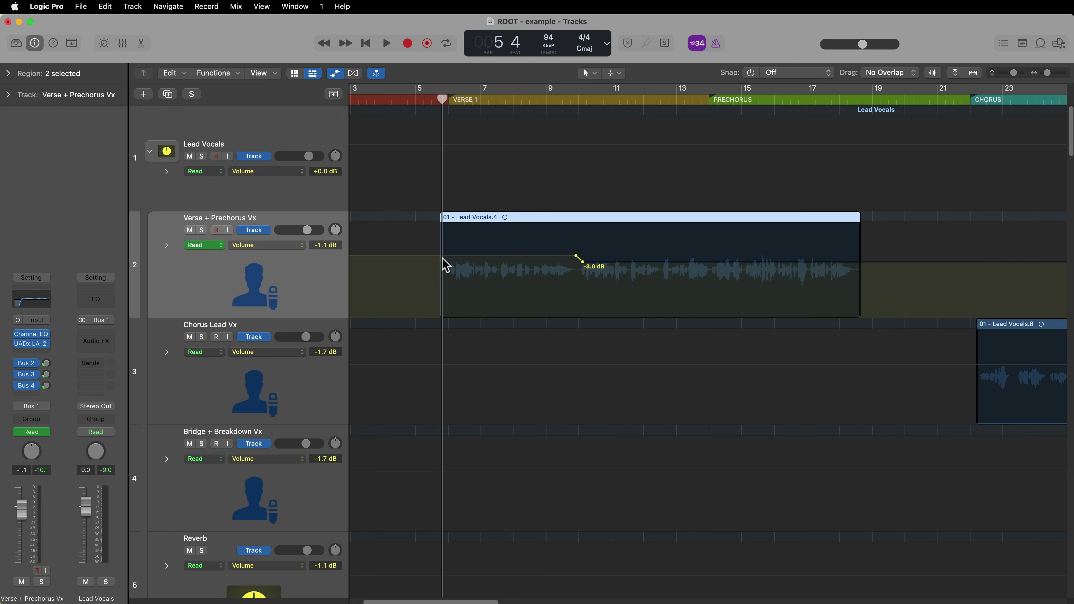
{"action": "left_click", "coordinate": [265, 248]}
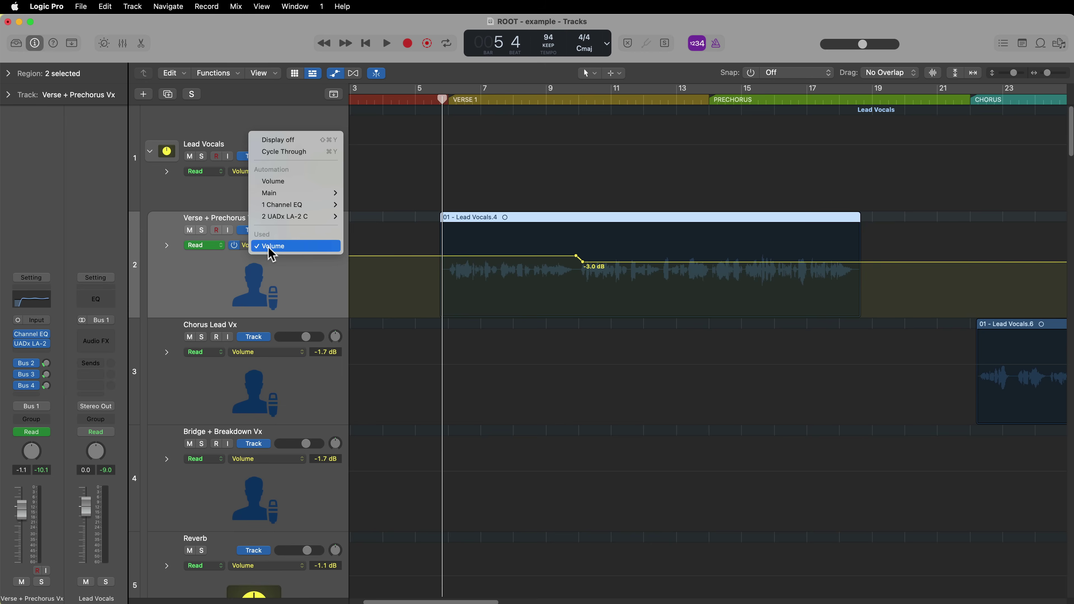
{"action": "mouse_move", "coordinate": [308, 194]}
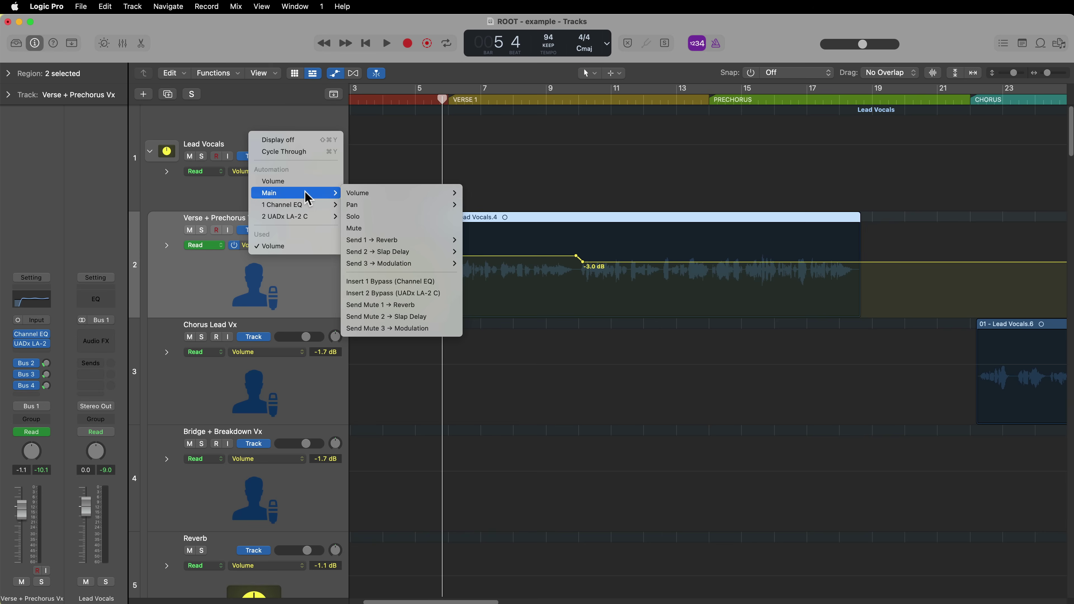
{"action": "mouse_move", "coordinate": [445, 198]}
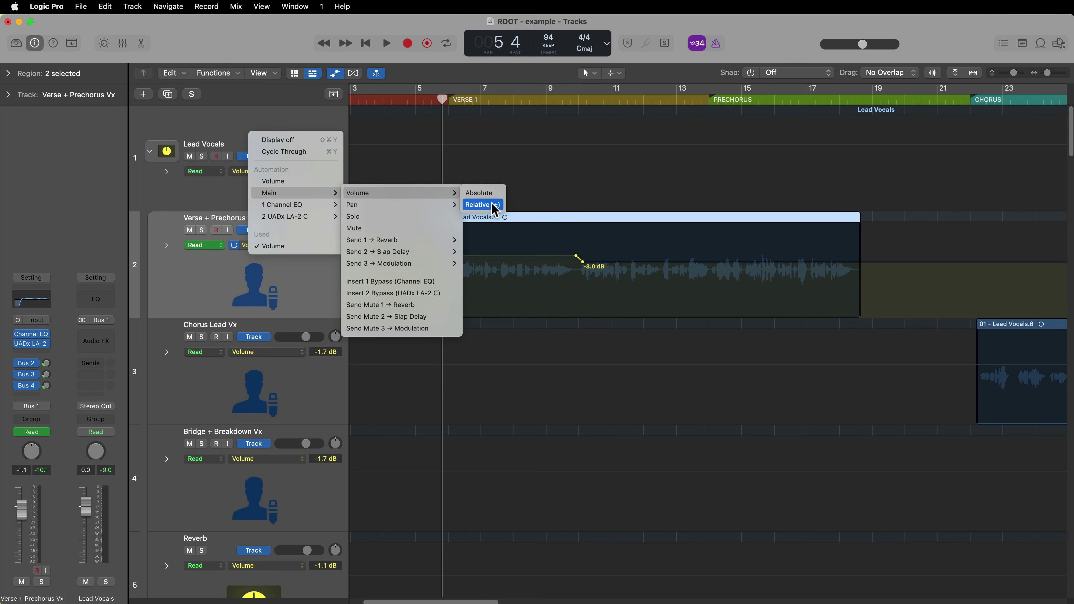
{"action": "left_click", "coordinate": [267, 289]}
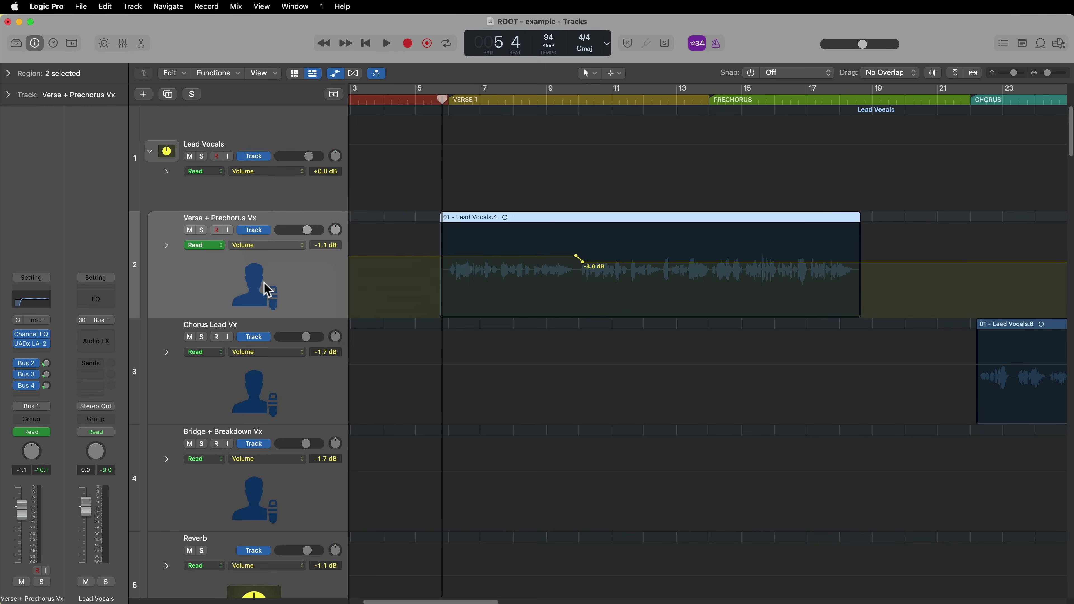
- Try the Lead Vocals stack at -2.3 dB, then reset it to 0 dB
{"action": "left_click", "coordinate": [259, 135]}
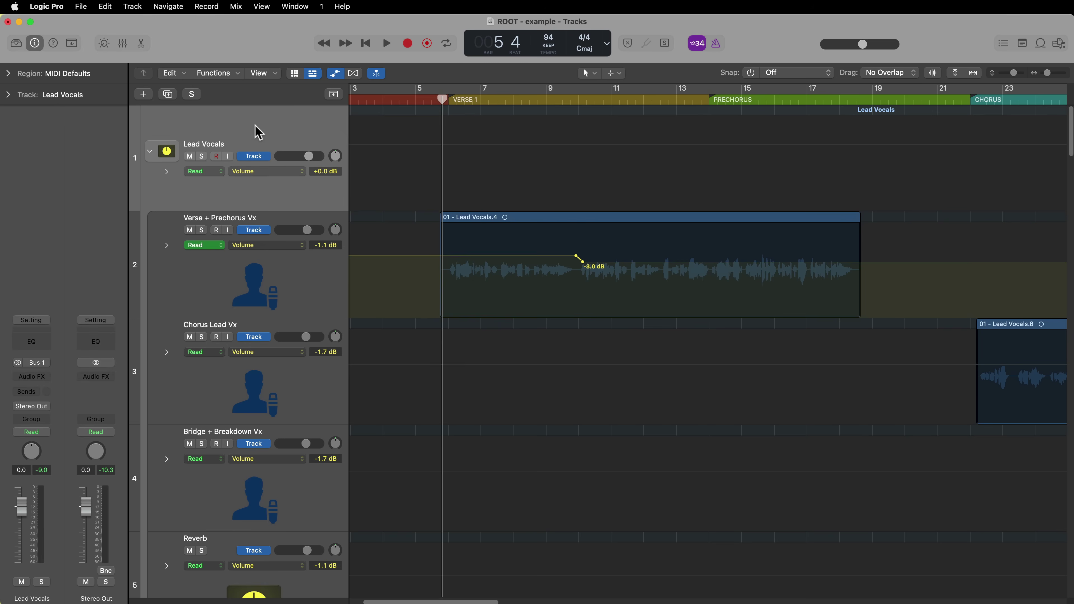
{"action": "left_click_drag", "start_coordinate": [21, 505], "coordinate": [29, 509]}
{"action": "left_click", "coordinate": [25, 520], "text": "alt"}
{"action": "left_click", "coordinate": [259, 283]}
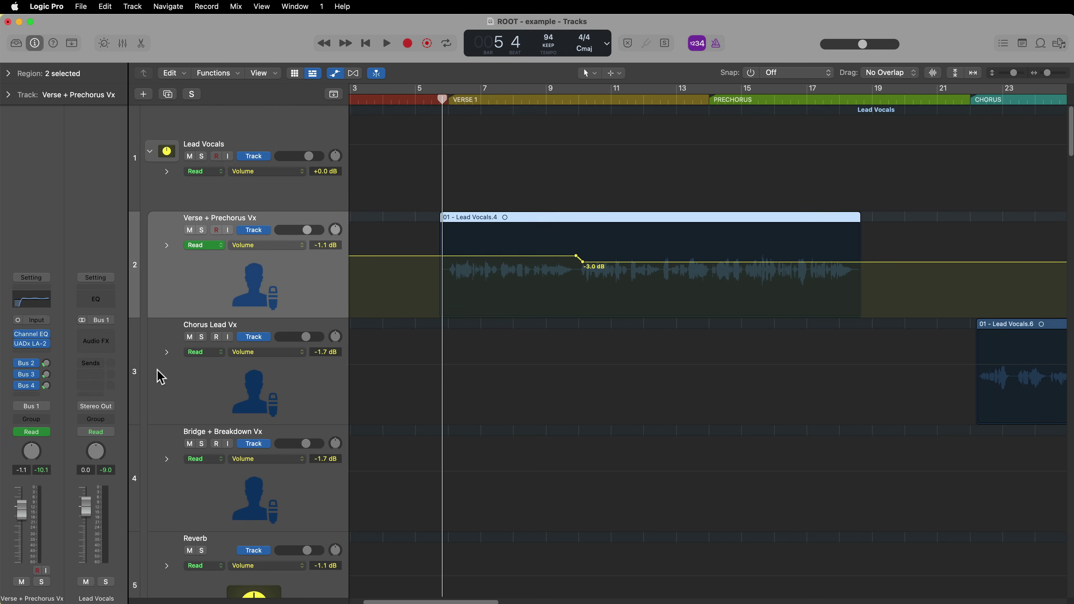
- Add a Gain plug-in at 0 dB to Verse + Prechorus Vx, keeping Bus 2 post pan
{"action": "left_click", "coordinate": [50, 353]}
{"action": "left_click", "coordinate": [44, 354]}
{"action": "scroll", "coordinate": [553, 287], "scroll_direction": "down", "scroll_amount": 2}
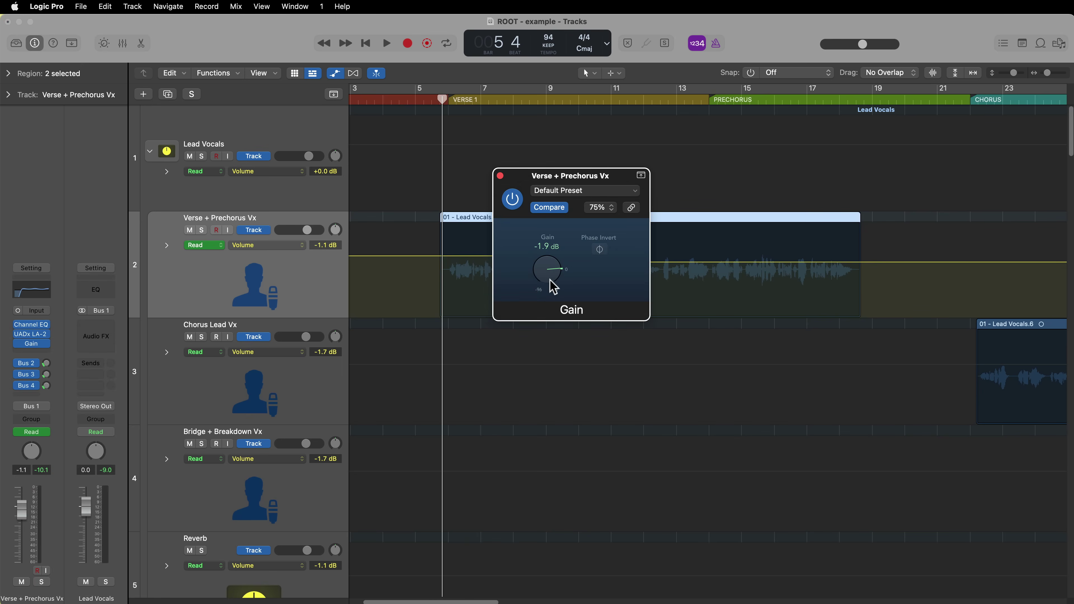
{"action": "left_click", "coordinate": [553, 286], "text": "alt"}
{"action": "left_click", "coordinate": [27, 363]}
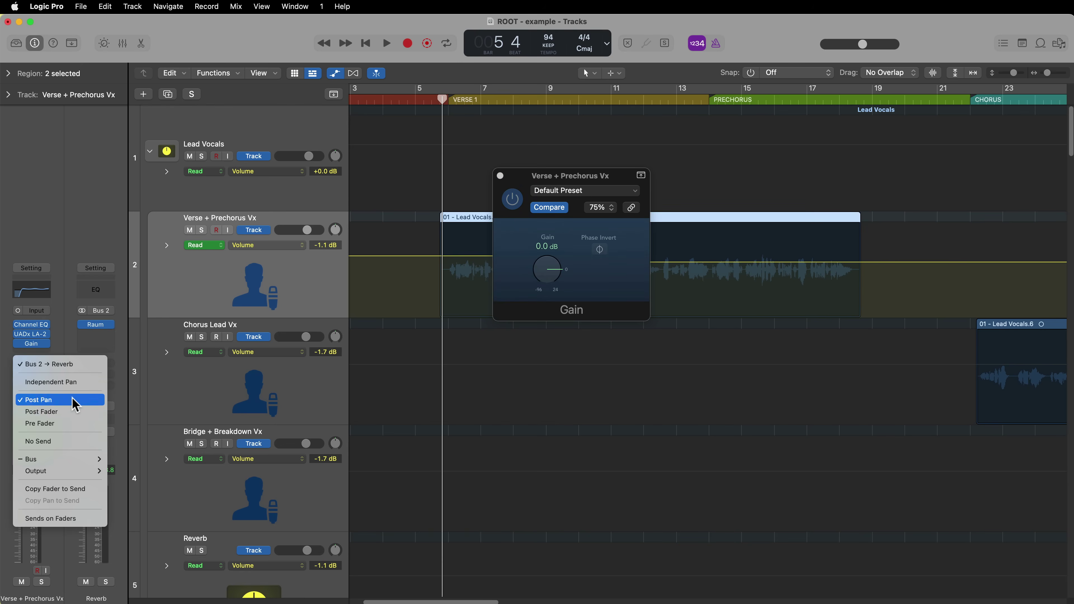
{"action": "left_click", "coordinate": [73, 400]}
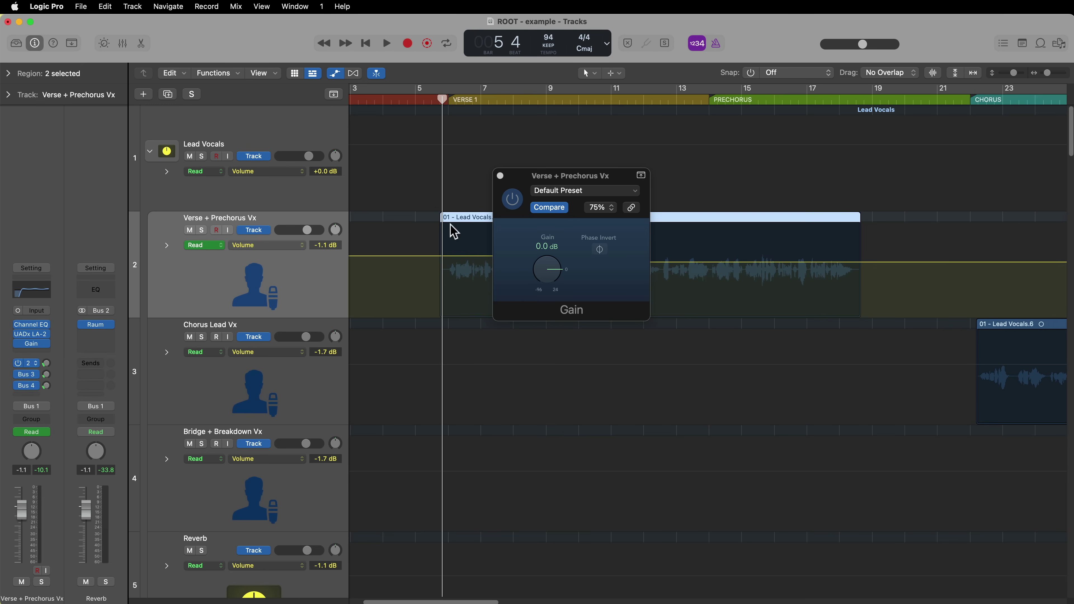
{"action": "left_click", "coordinate": [500, 176]}
- Remove the Gain plug-in, collapse the Lead Vocals stack, hide automation, select its regions
{"action": "left_click", "coordinate": [47, 344]}
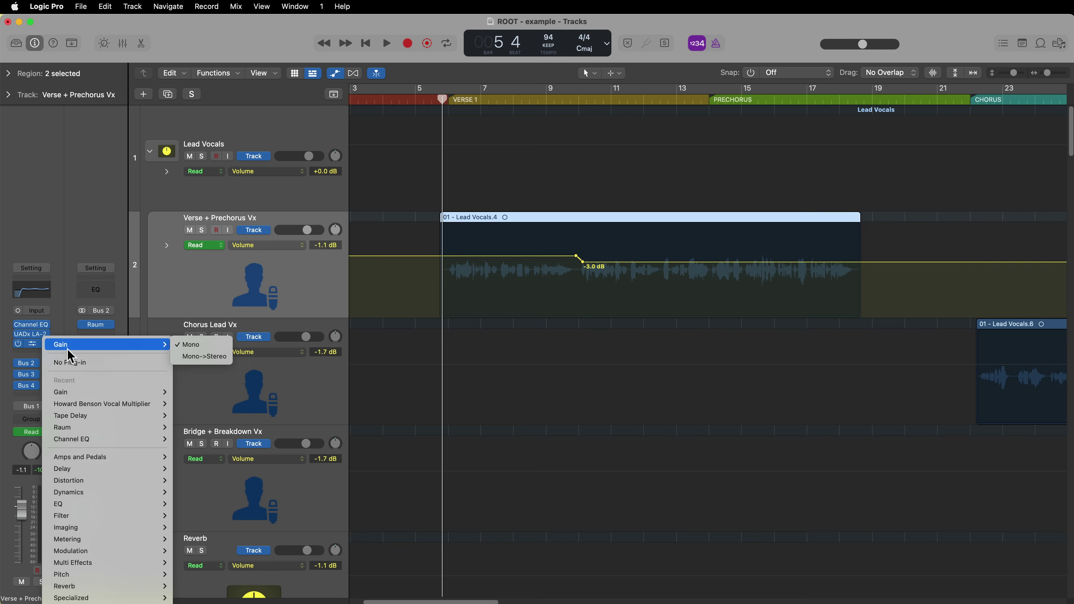
{"action": "left_click", "coordinate": [91, 365]}
{"action": "left_click", "coordinate": [150, 151]}
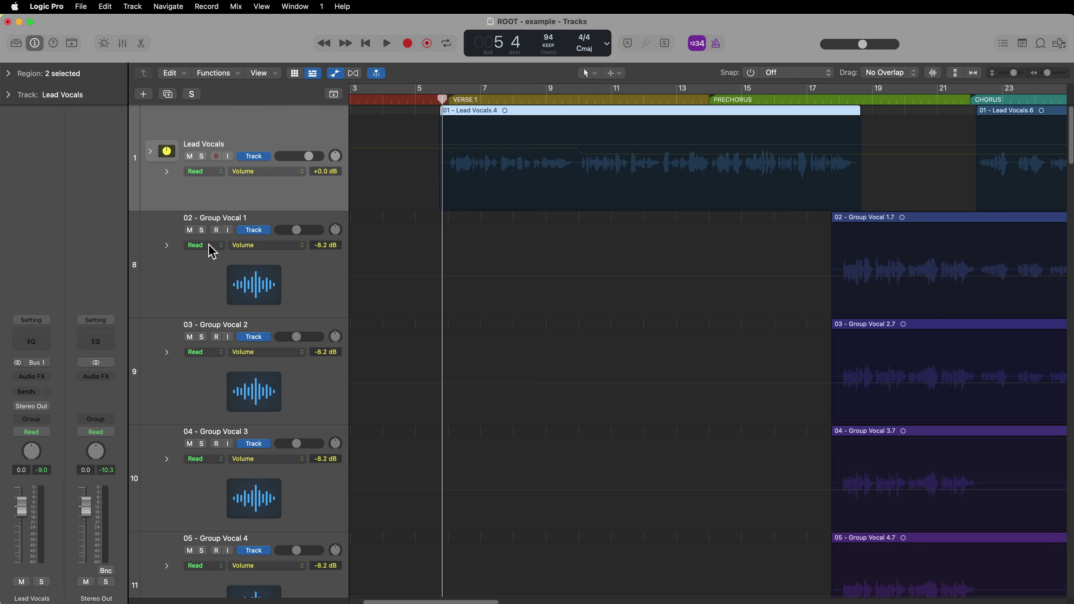
{"action": "key", "text": "a"}
{"action": "left_click", "coordinate": [277, 142]}
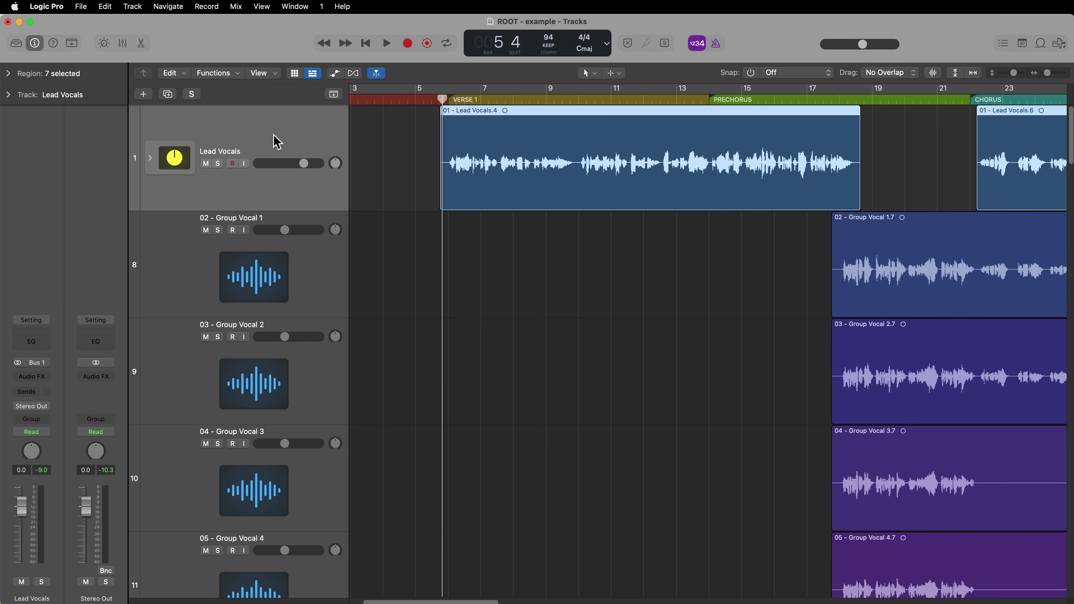
- Zoom out, shrink tracks, and Shift-select 02 - Group Vocal 1 through 16 - Group Vocal 15 - Harmony
{"action": "key", "text": "z"}
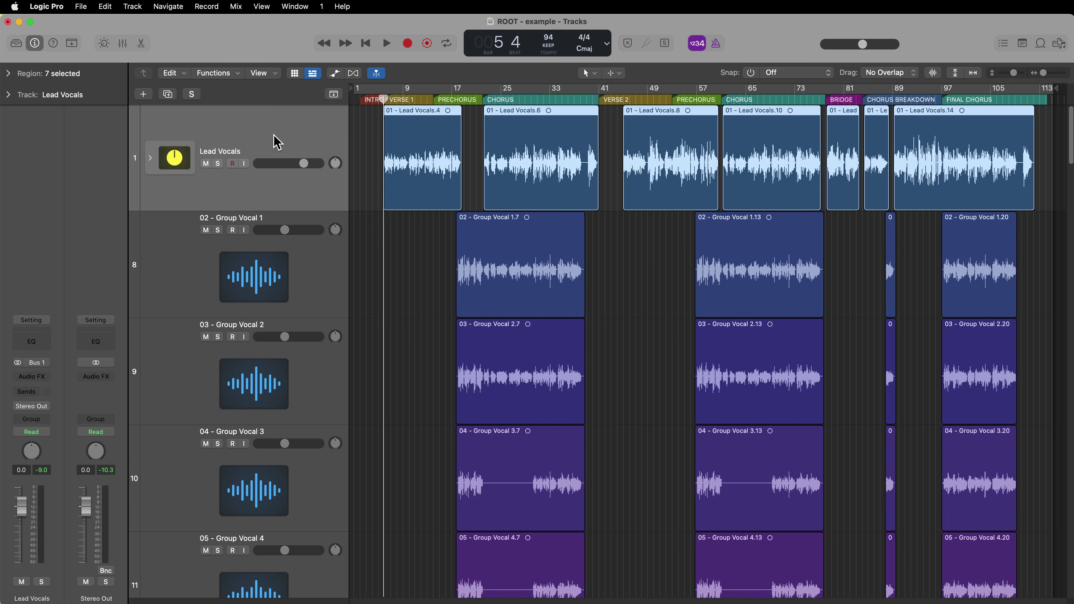
{"action": "key", "text": "super+Up"}
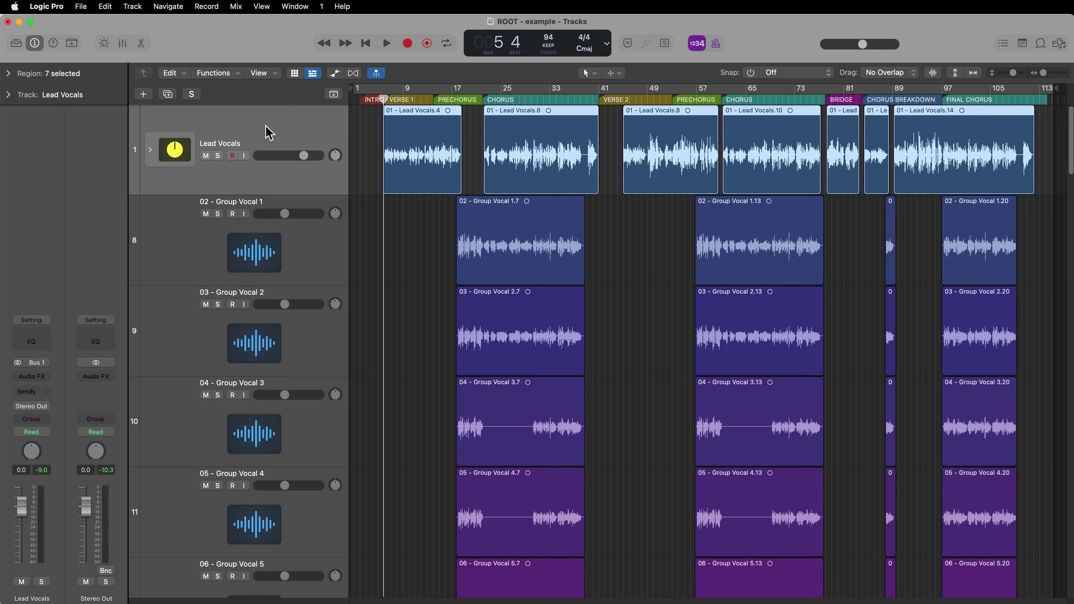
{"action": "left_click", "coordinate": [409, 251]}
{"action": "left_click", "coordinate": [331, 253]}
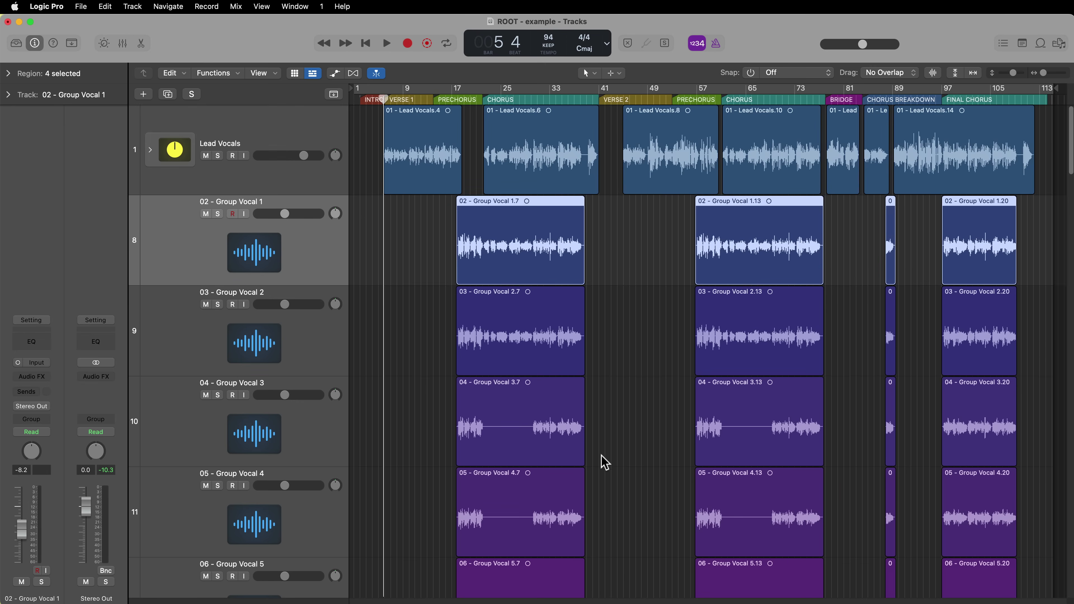
{"action": "scroll", "coordinate": [639, 359], "scroll_direction": "down", "scroll_amount": 15}
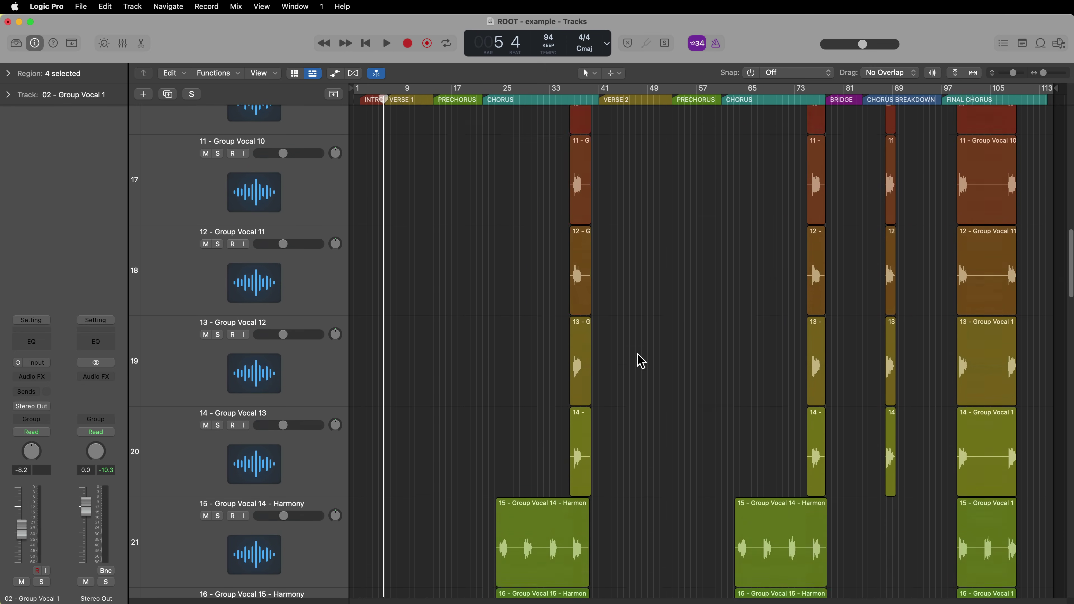
{"action": "scroll", "coordinate": [640, 360], "scroll_direction": "down", "scroll_amount": 5}
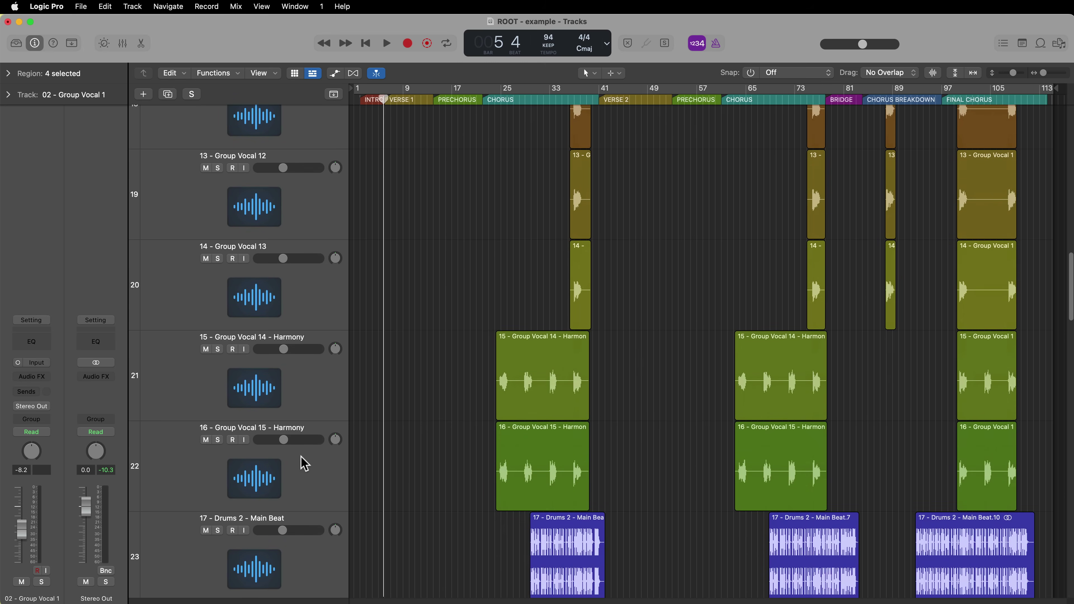
{"action": "left_click", "coordinate": [302, 473], "text": "shift"}
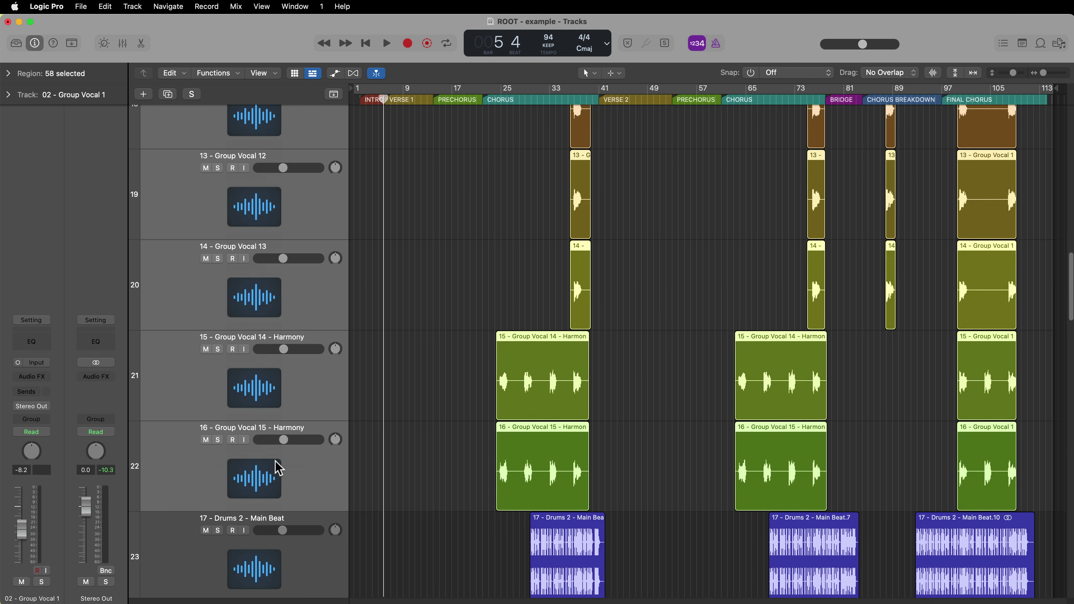
{"action": "scroll", "coordinate": [277, 467], "scroll_direction": "up", "scroll_amount": 8}
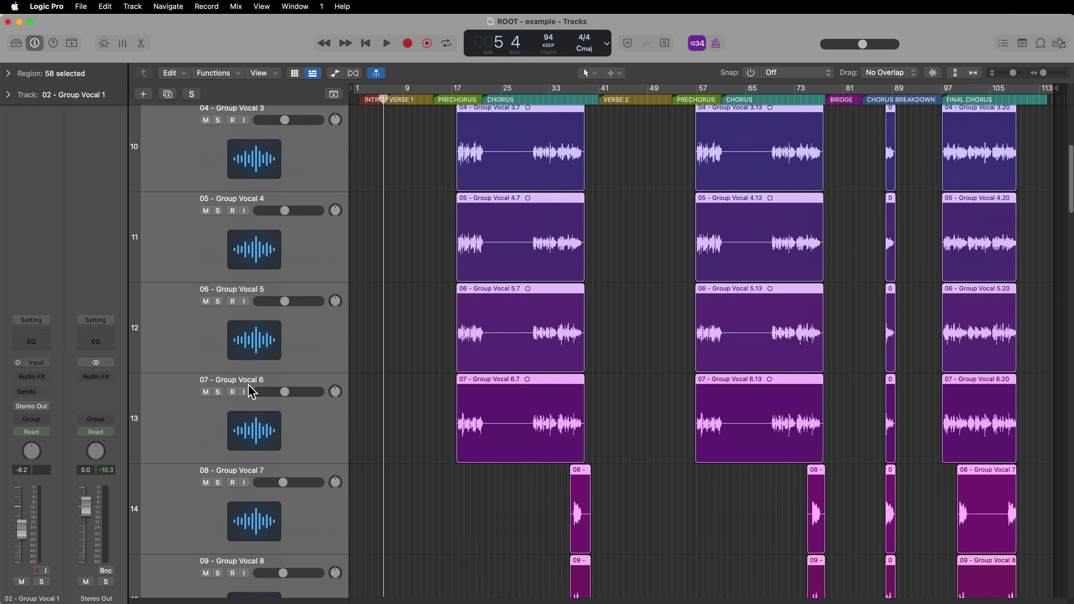
{"action": "scroll", "coordinate": [252, 391], "scroll_direction": "down", "scroll_amount": 9}
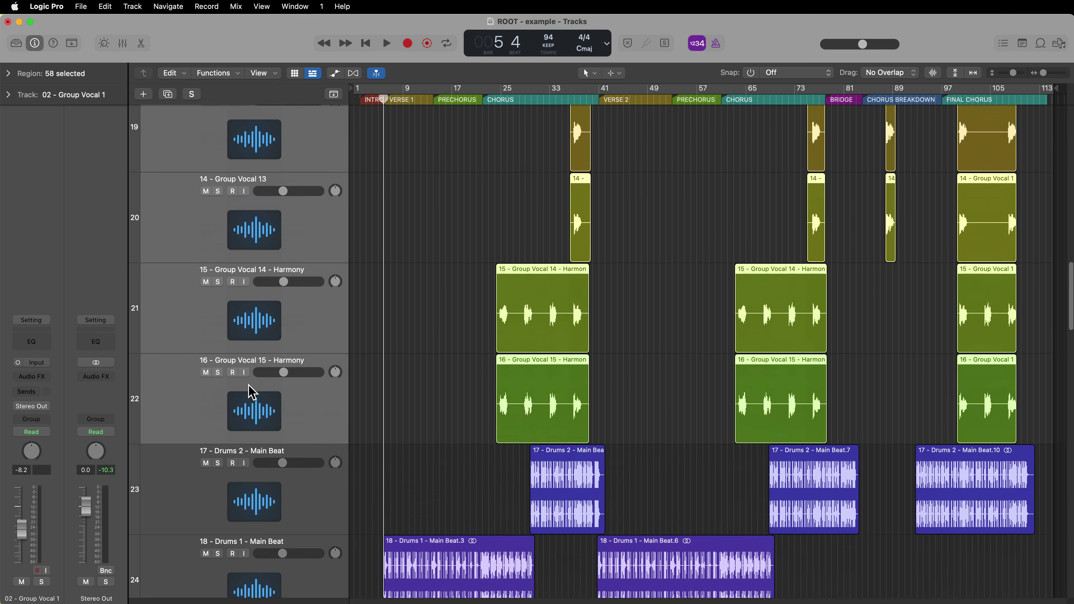
{"action": "scroll", "coordinate": [252, 392], "scroll_direction": "up", "scroll_amount": 10}
- Create a summing track stack from the selection named 'Backing Vocals - Dry'
{"action": "left_click", "coordinate": [133, 7]}
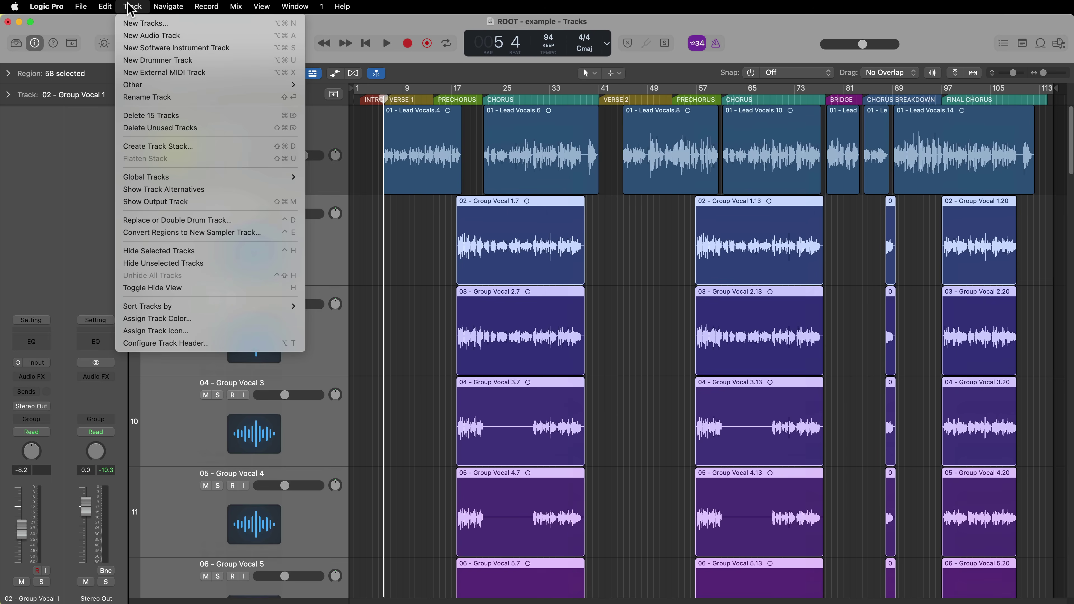
{"action": "left_click", "coordinate": [214, 146]}
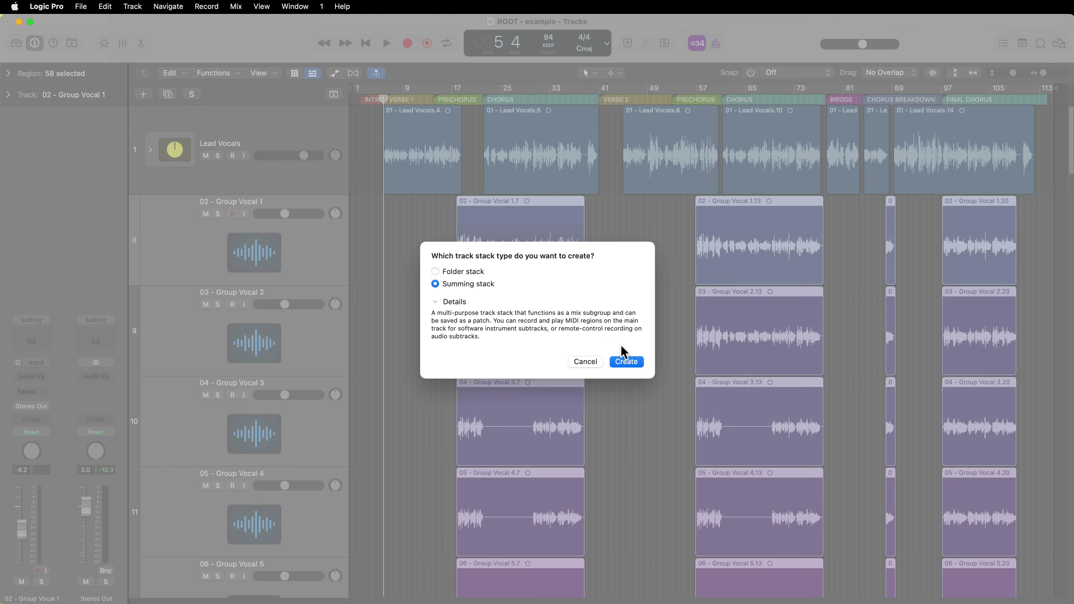
{"action": "left_click", "coordinate": [626, 360]}
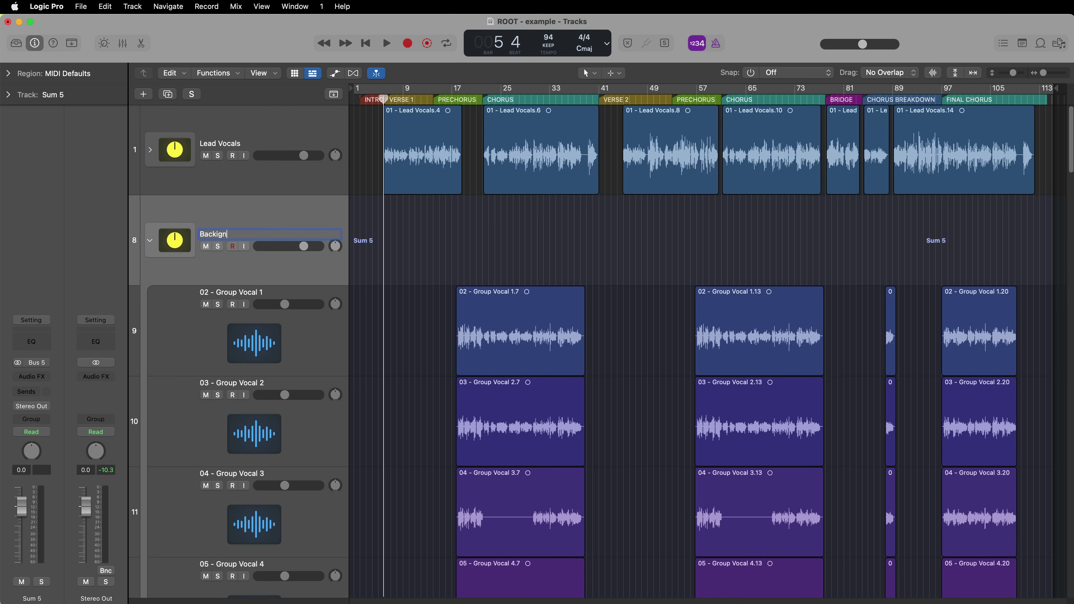
{"action": "type", "text": "Backing Vocals - Dry"}
{"action": "key", "text": "Return"}
- Solo the collapsed stack, loop-play the backing vocals, and lower BGV Mod to about -4 dB
{"action": "key", "text": "x"}
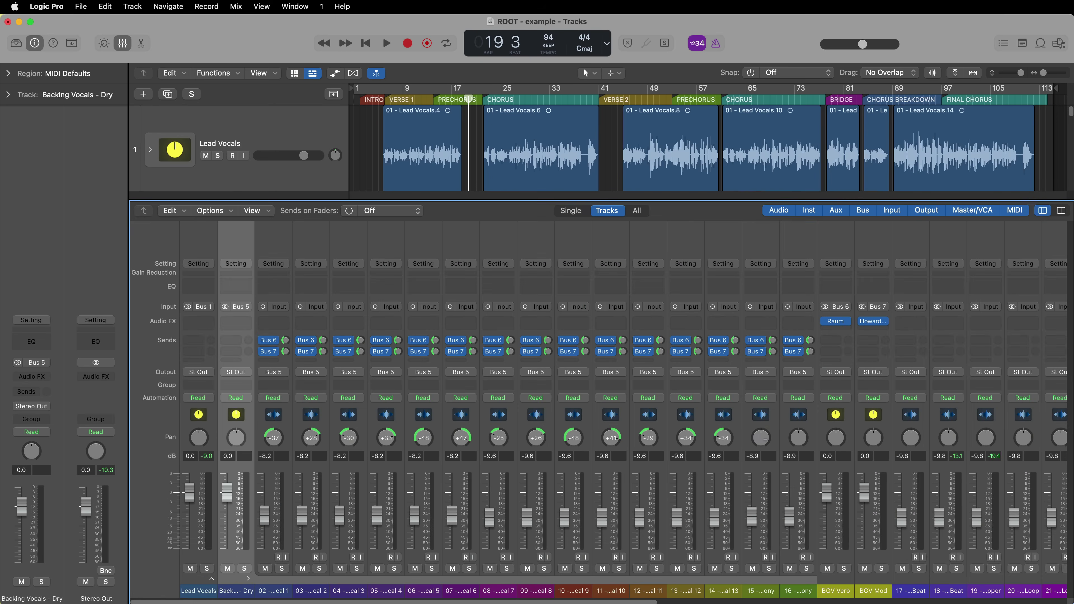
{"action": "key", "text": "x"}
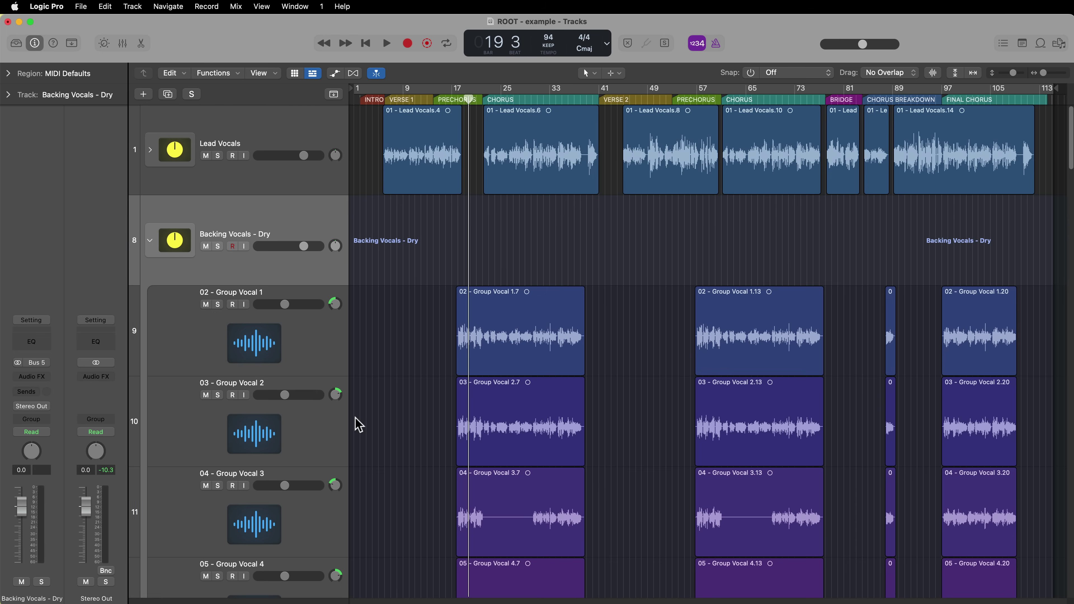
{"action": "left_click", "coordinate": [146, 242]}
{"action": "left_click", "coordinate": [217, 246]}
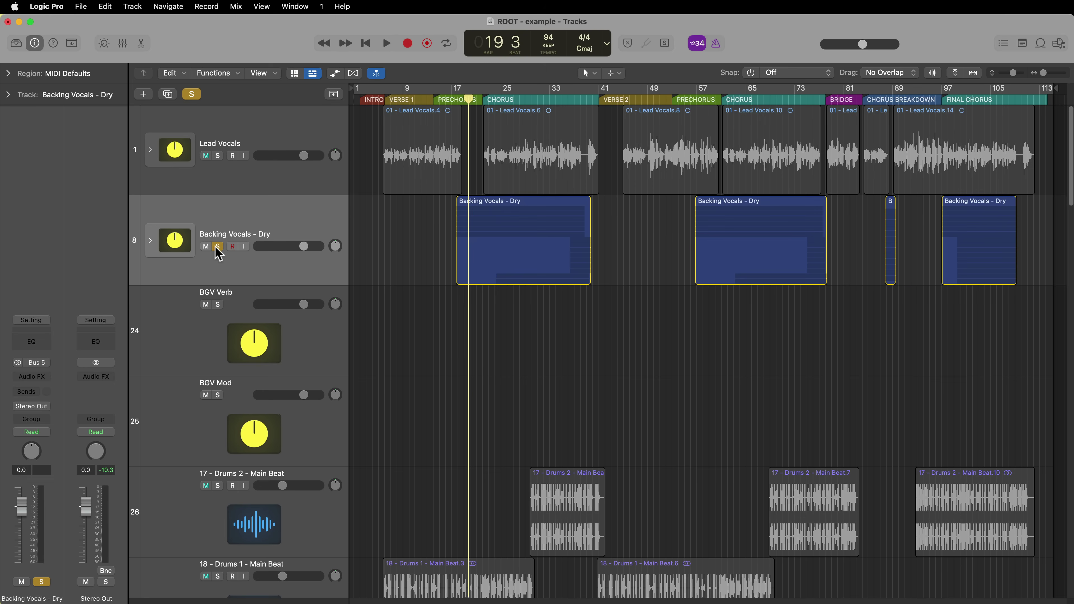
{"action": "key", "text": "u"}
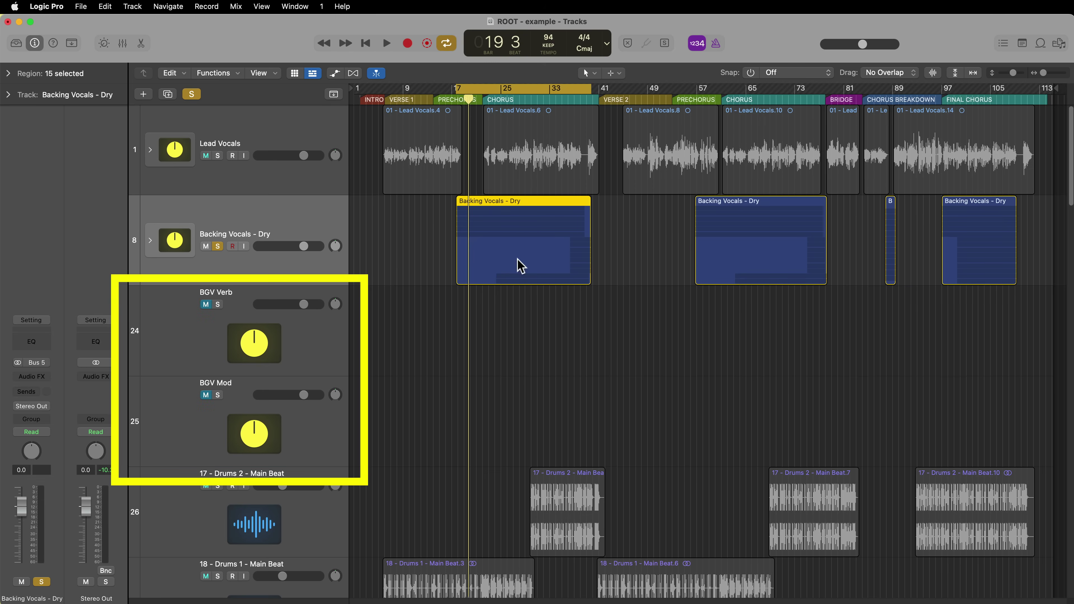
{"action": "key", "text": "space"}
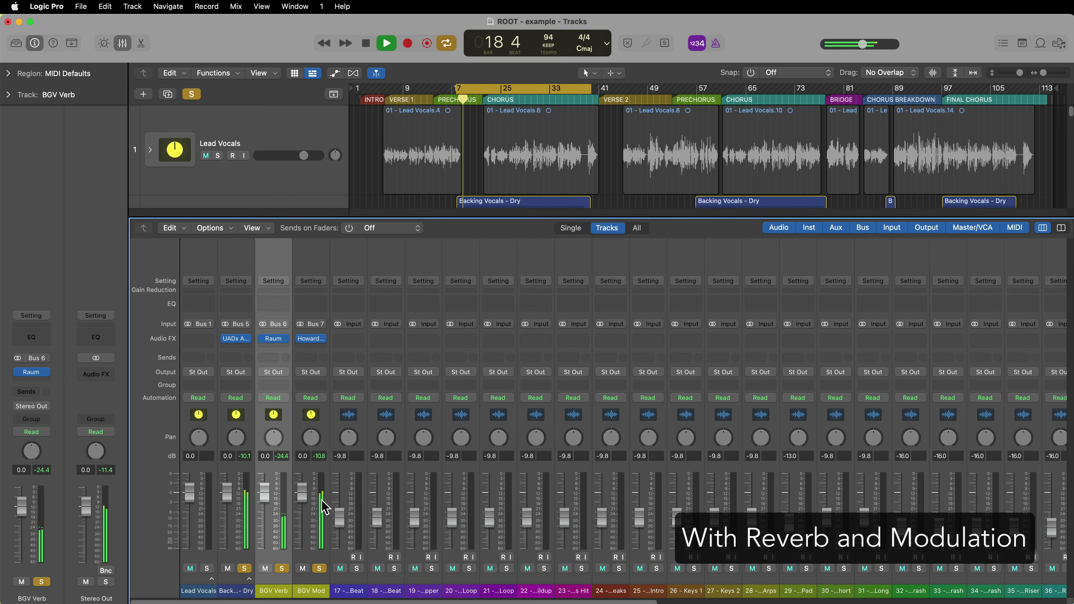
{"action": "left_click_drag", "start_coordinate": [315, 500], "coordinate": [304, 512]}
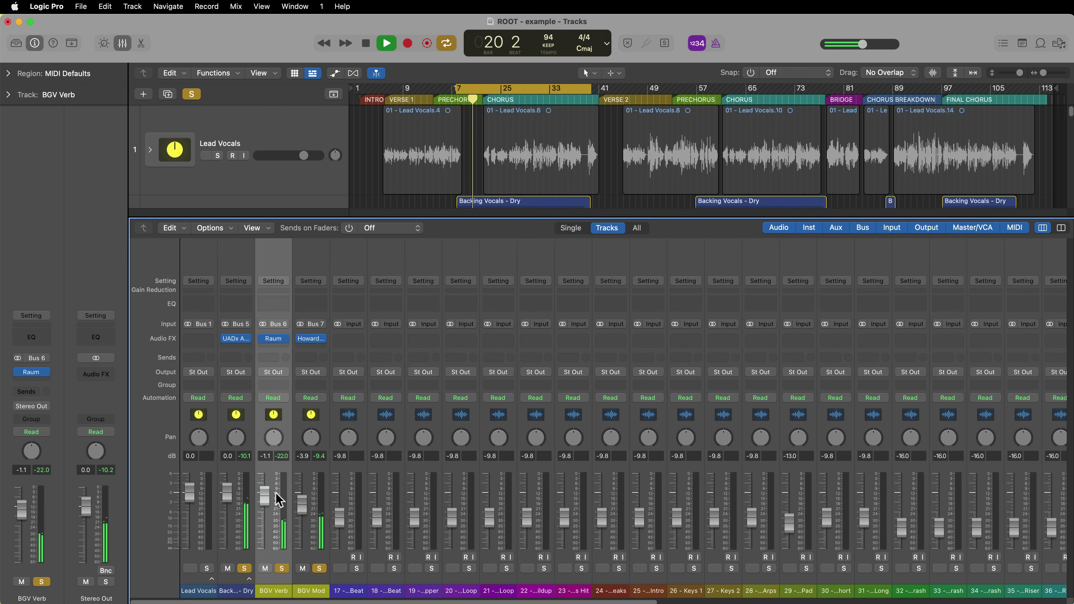
{"action": "key", "text": "space"}
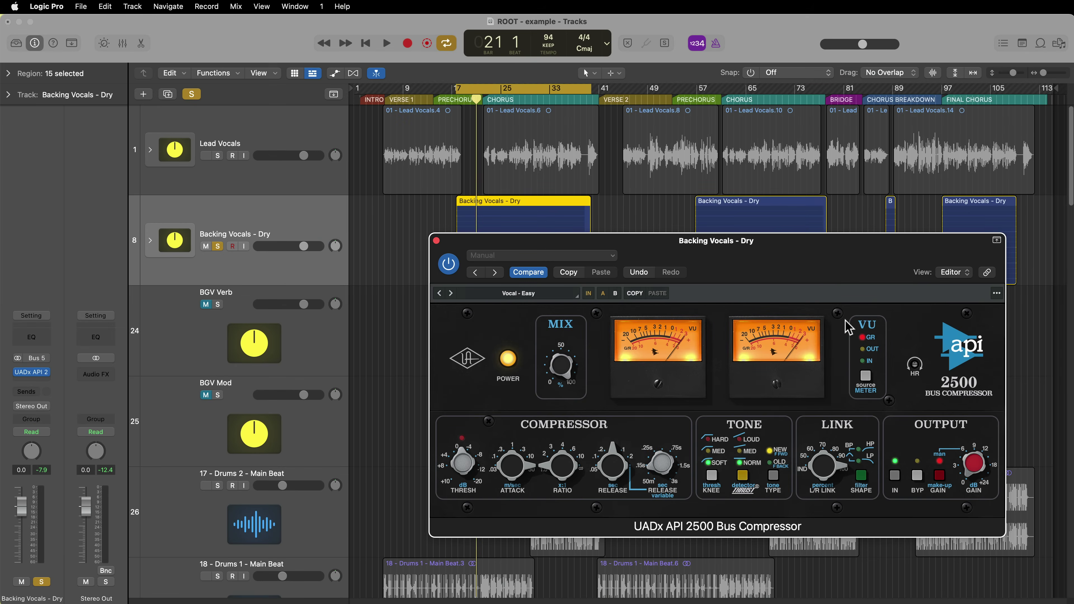
- Set the API 2500 to about 80% mix, 50 L/R link and slightly more output gain, then close it
{"action": "left_click_drag", "start_coordinate": [801, 262], "coordinate": [802, 257]}
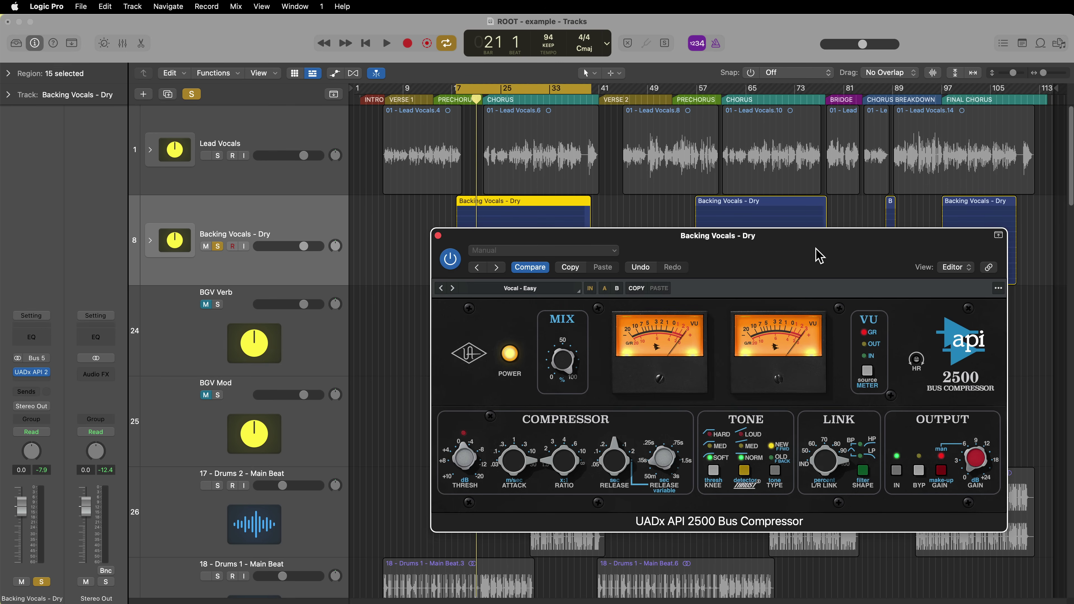
{"action": "left_click_drag", "start_coordinate": [569, 369], "coordinate": [567, 392]}
{"action": "key", "text": "space"}
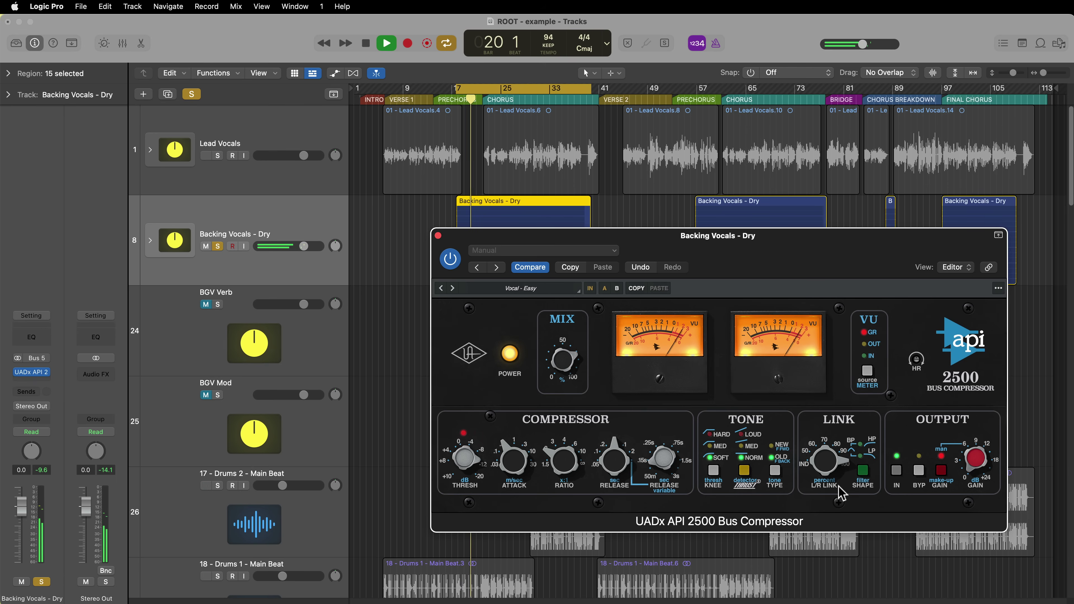
{"action": "left_click_drag", "start_coordinate": [839, 470], "coordinate": [837, 532]}
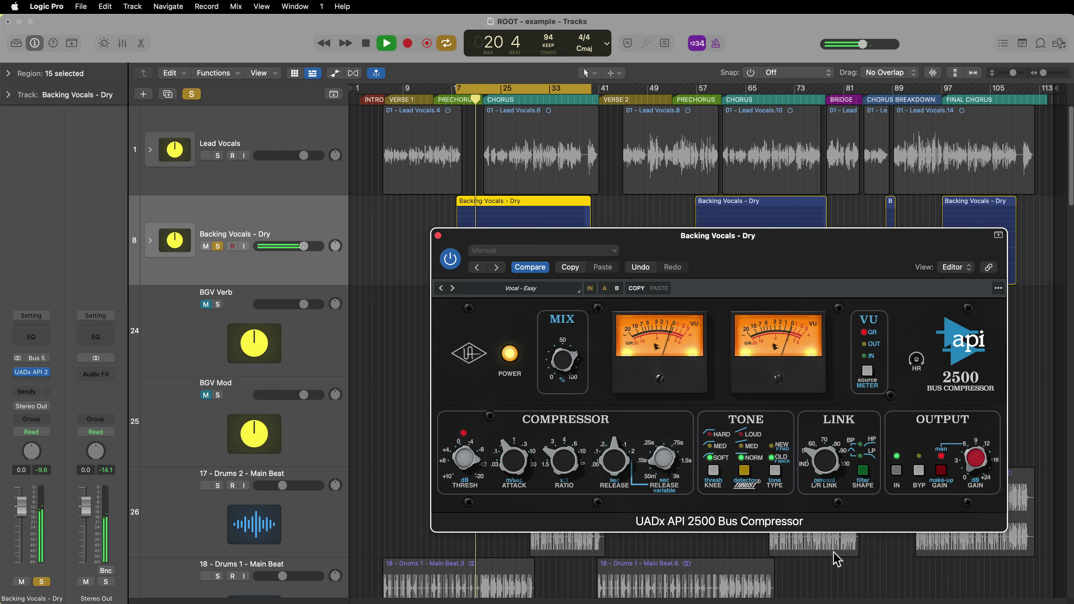
{"action": "left_click_drag", "start_coordinate": [976, 469], "coordinate": [980, 462]}
{"action": "key", "text": "space"}
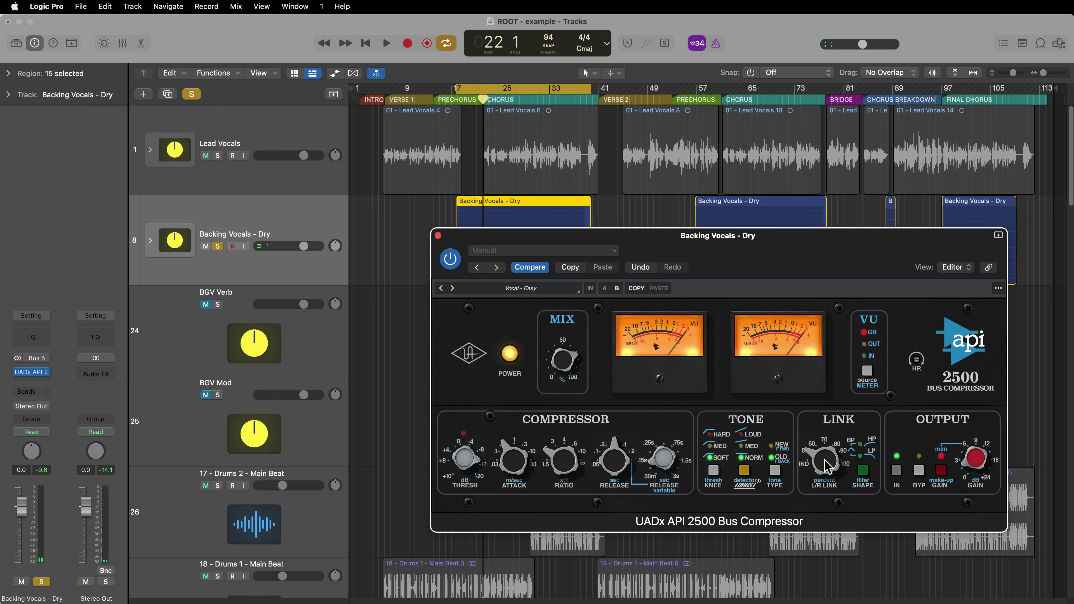
{"action": "left_click_drag", "start_coordinate": [825, 460], "coordinate": [826, 466]}
{"action": "key", "text": "super+w"}
- Select the BGV Verb track and show the Mixer
{"action": "left_click", "coordinate": [276, 370]}
{"action": "left_click", "coordinate": [273, 425]}
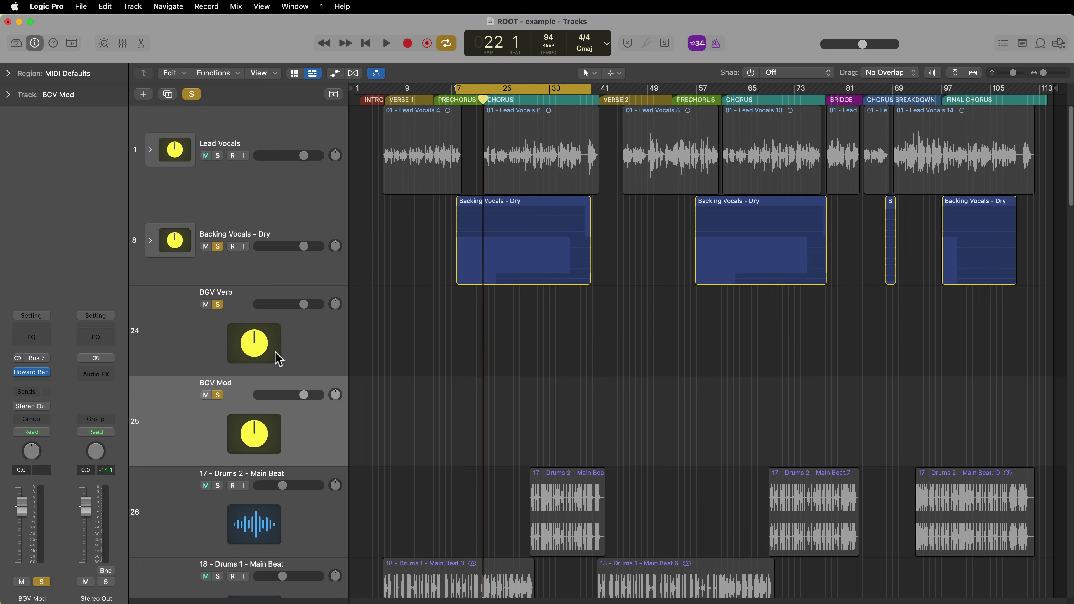
{"action": "left_click", "coordinate": [276, 355]}
{"action": "left_click", "coordinate": [271, 420]}
{"action": "left_click", "coordinate": [269, 337]}
{"action": "key", "text": "x"}
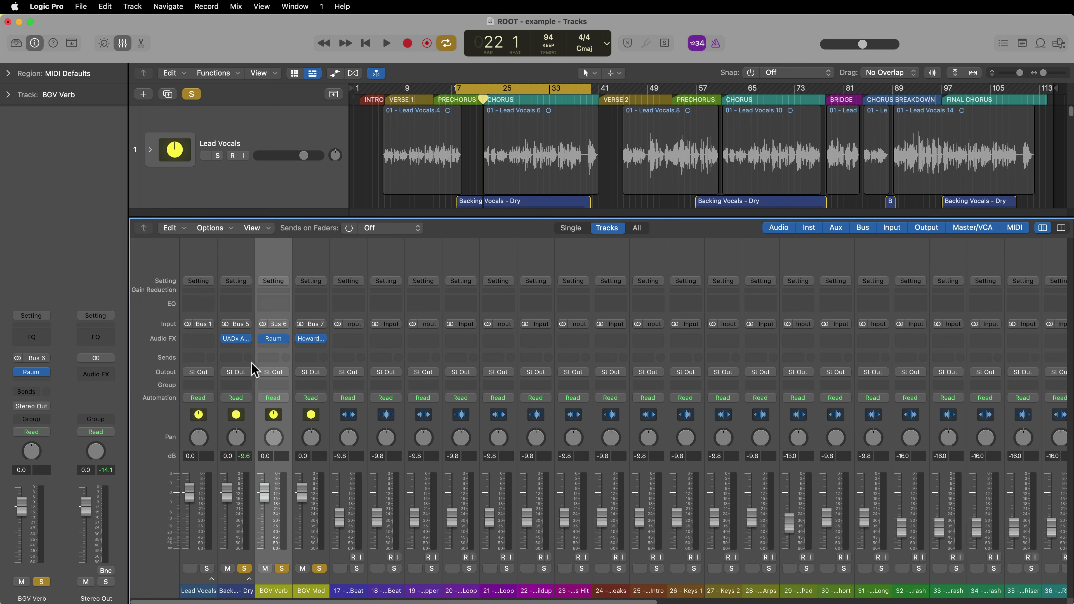
- Play the backing vocals from bar 17 with the Mixer showing, then stop playback
{"action": "key", "text": "x"}
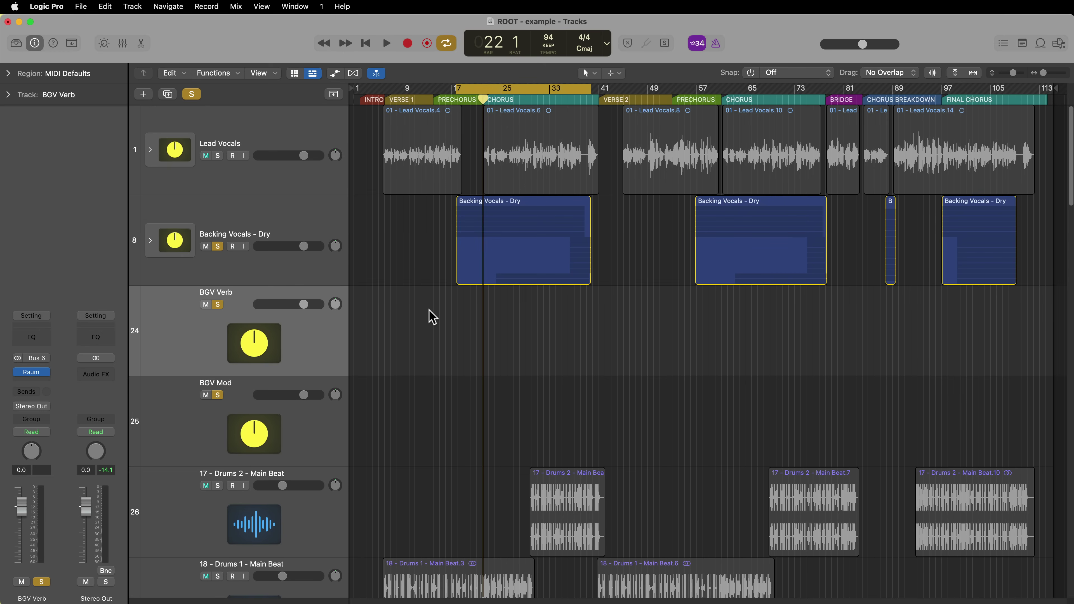
{"action": "key", "text": "space"}
{"action": "key", "text": "x"}
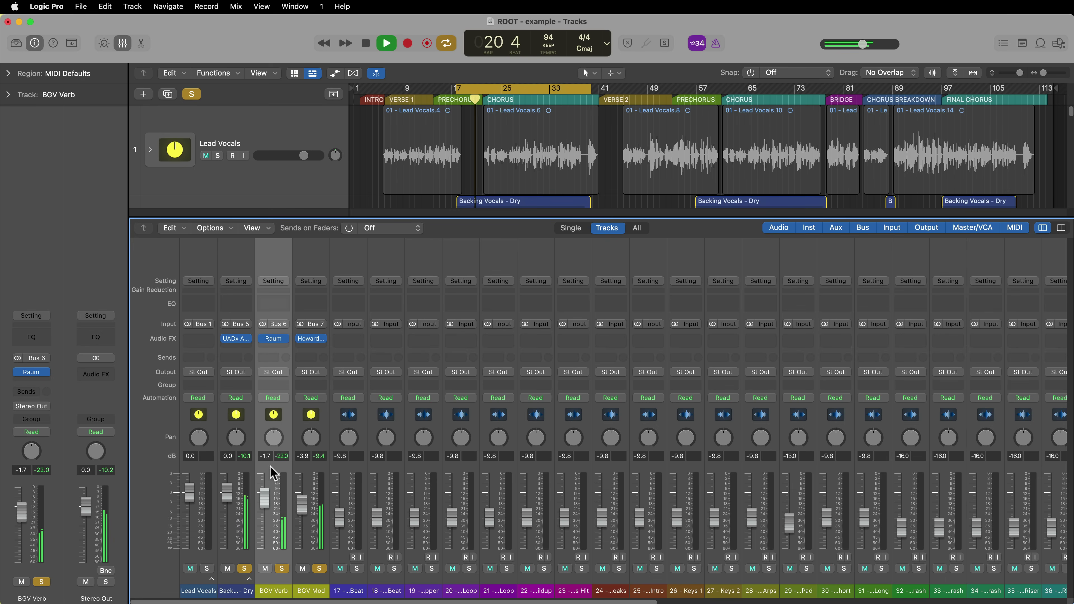
{"action": "key", "text": "space"}
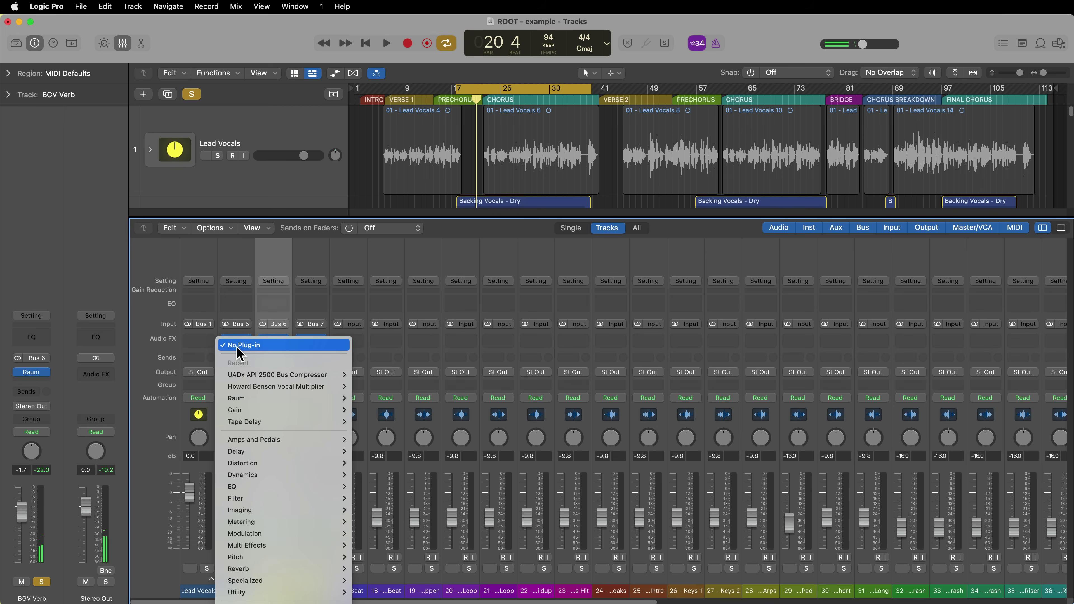
- Insert Eiosis E2Deesser on Backing Vocals - Dry in BACK VOCALS mode, auditioning it during playback
{"action": "left_click", "coordinate": [236, 349]}
{"action": "left_click", "coordinate": [402, 588]}
{"action": "key", "text": "space"}
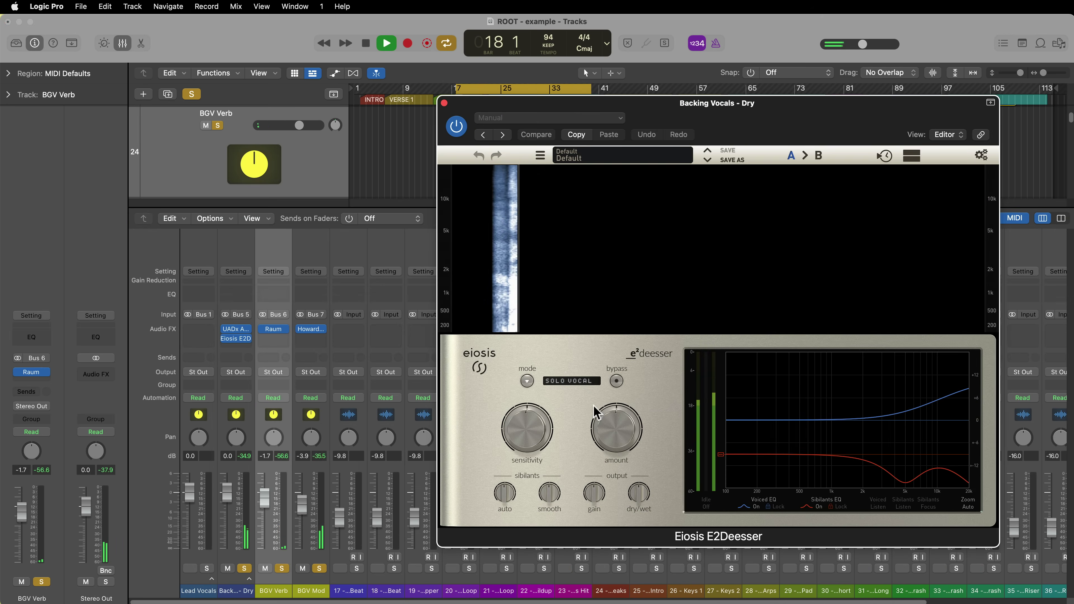
{"action": "left_click", "coordinate": [579, 381]}
{"action": "left_click", "coordinate": [580, 405]}
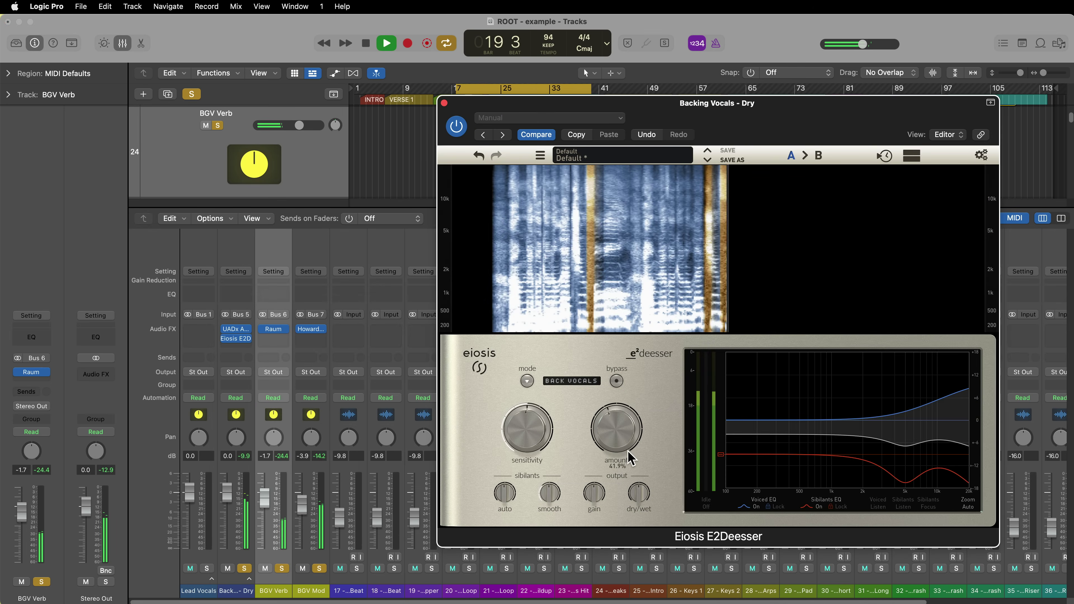
{"action": "left_click", "coordinate": [444, 103]}
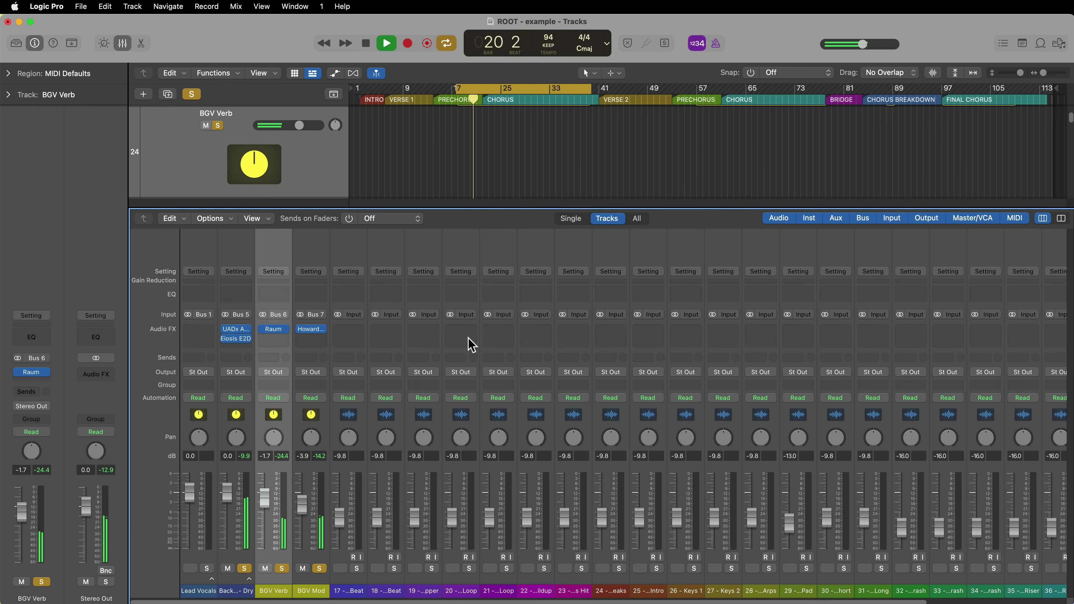
{"action": "key", "text": "space"}
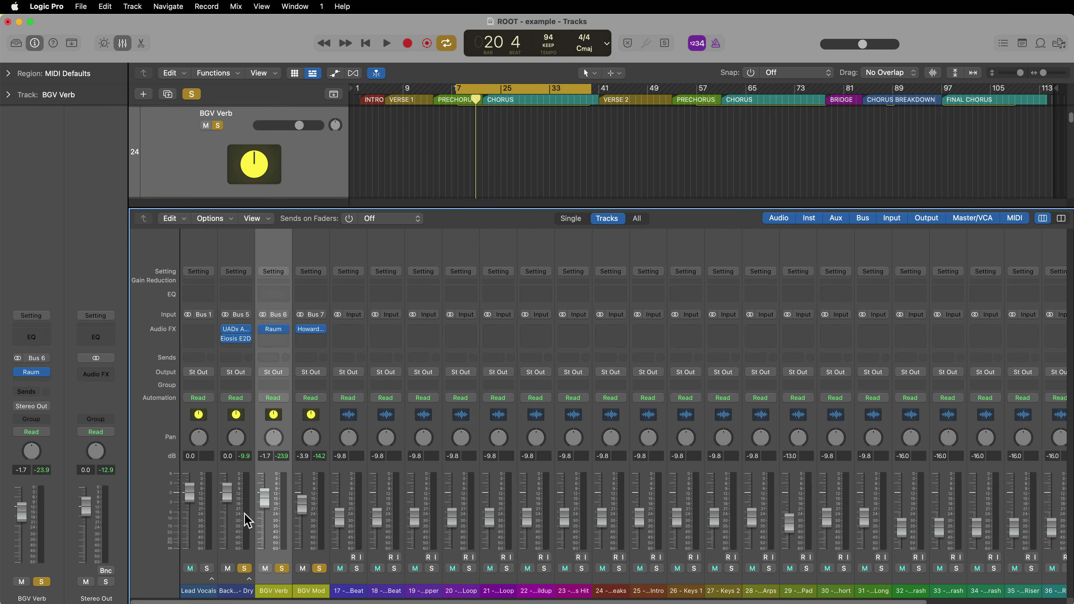
- Unsolo Backing Vocals - Dry in the Mixer, then hide the Mixer to show the arrangement
{"action": "left_click", "coordinate": [249, 578]}
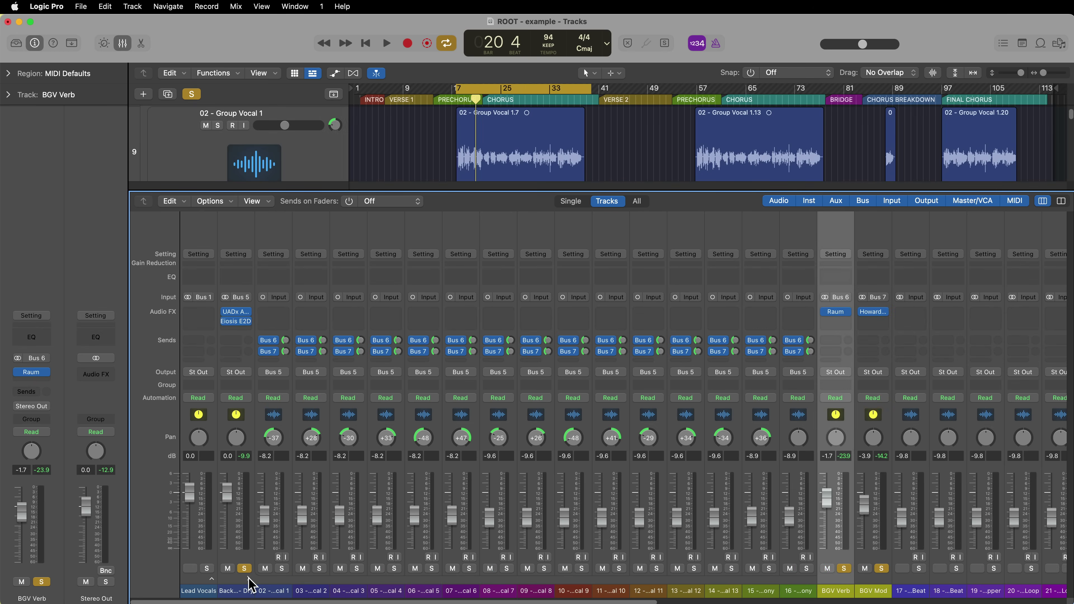
{"action": "left_click", "coordinate": [249, 579]}
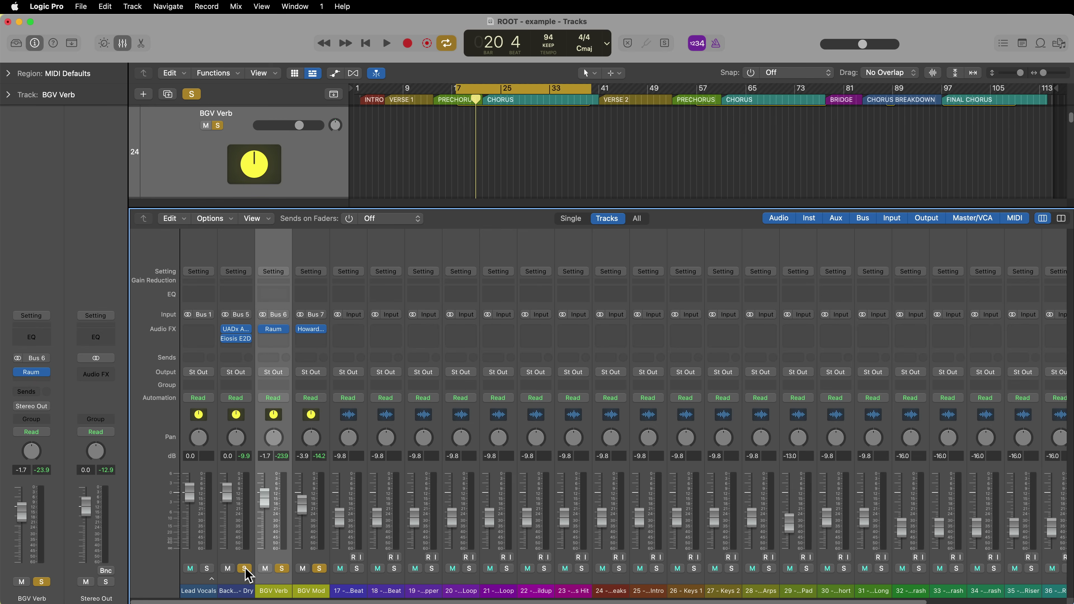
{"action": "left_click", "coordinate": [244, 568]}
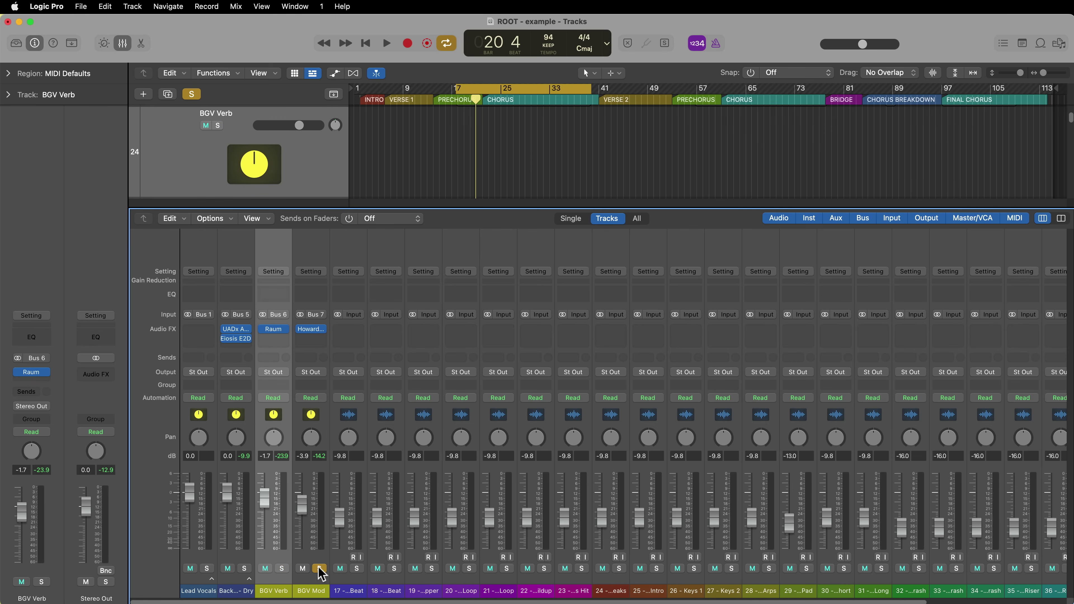
{"action": "key", "text": "x"}
{"action": "scroll", "coordinate": [405, 424], "scroll_direction": "up", "scroll_amount": 5}
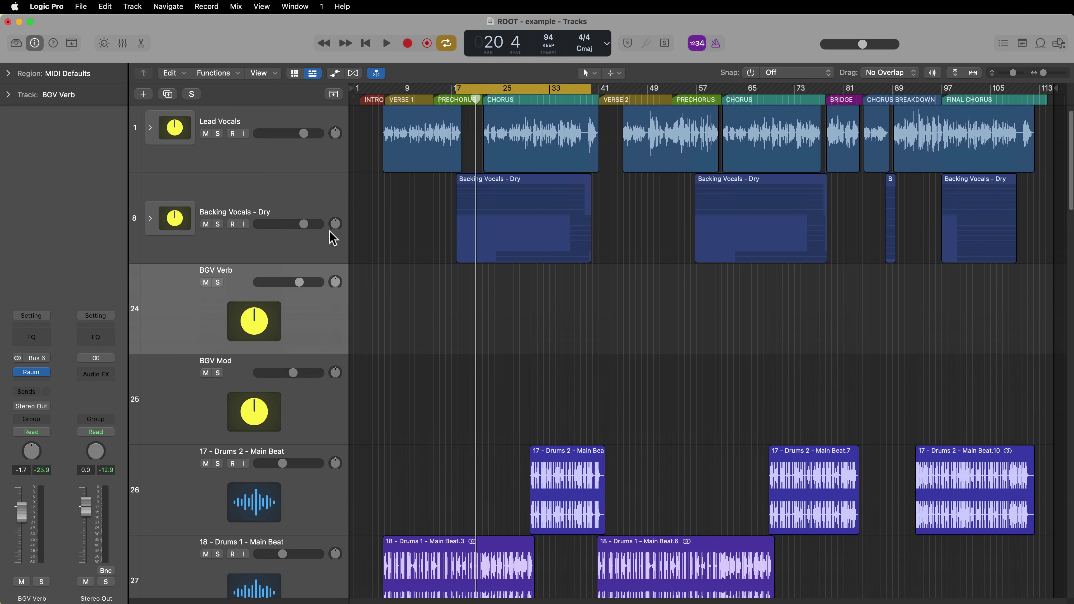
- Turn off Cycle and select Backing Vocals - Dry, BGV Verb and BGV Mod together
{"action": "left_click", "coordinate": [310, 207]}
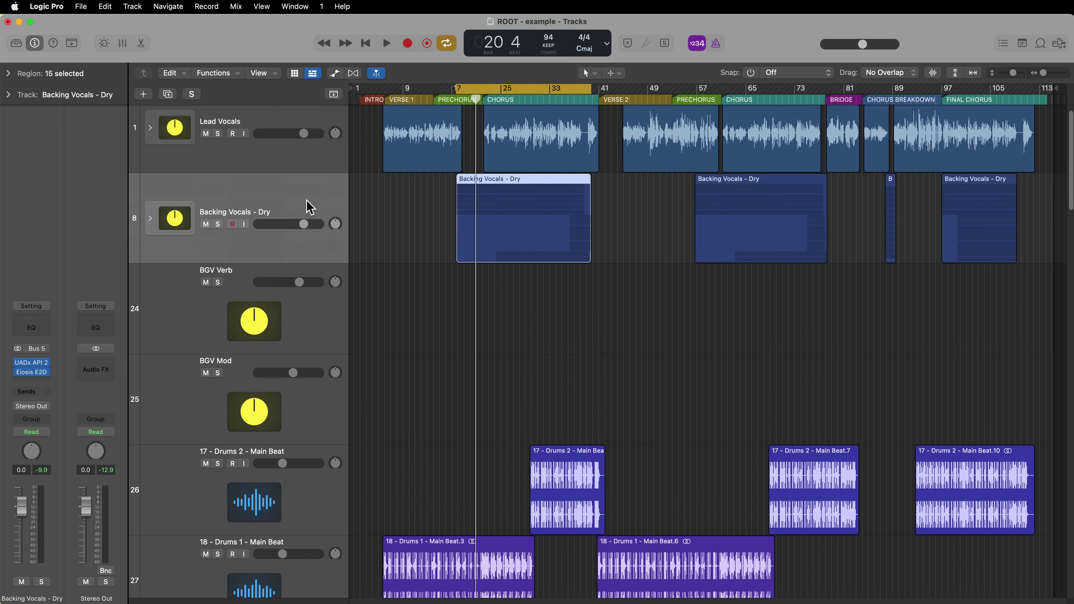
{"action": "key", "text": "c"}
{"action": "left_click", "coordinate": [412, 336]}
{"action": "left_click", "coordinate": [269, 321], "text": "shift"}
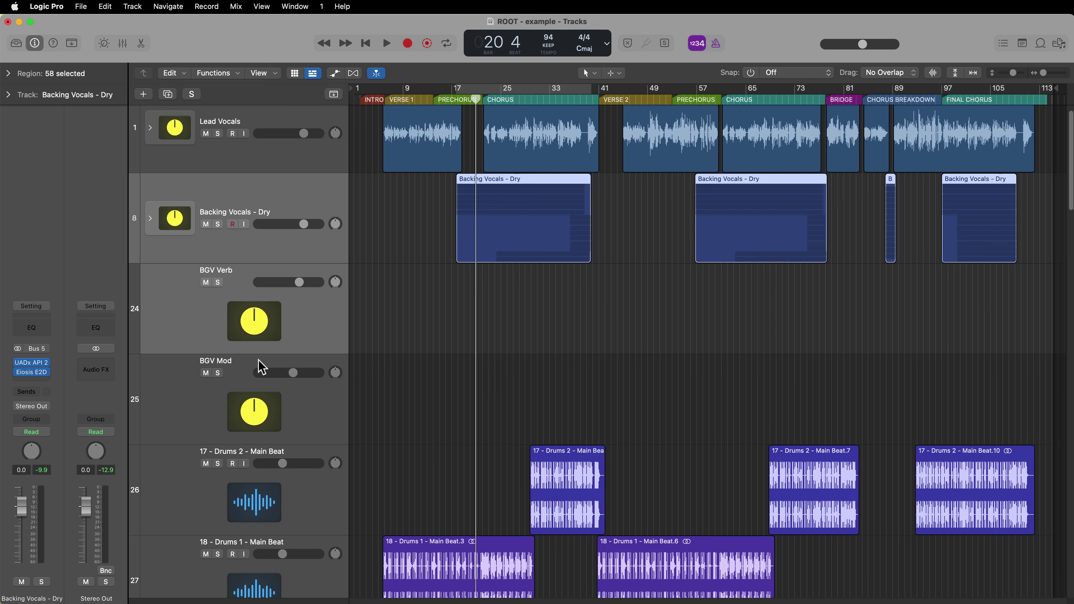
{"action": "left_click", "coordinate": [253, 417], "text": "shift"}
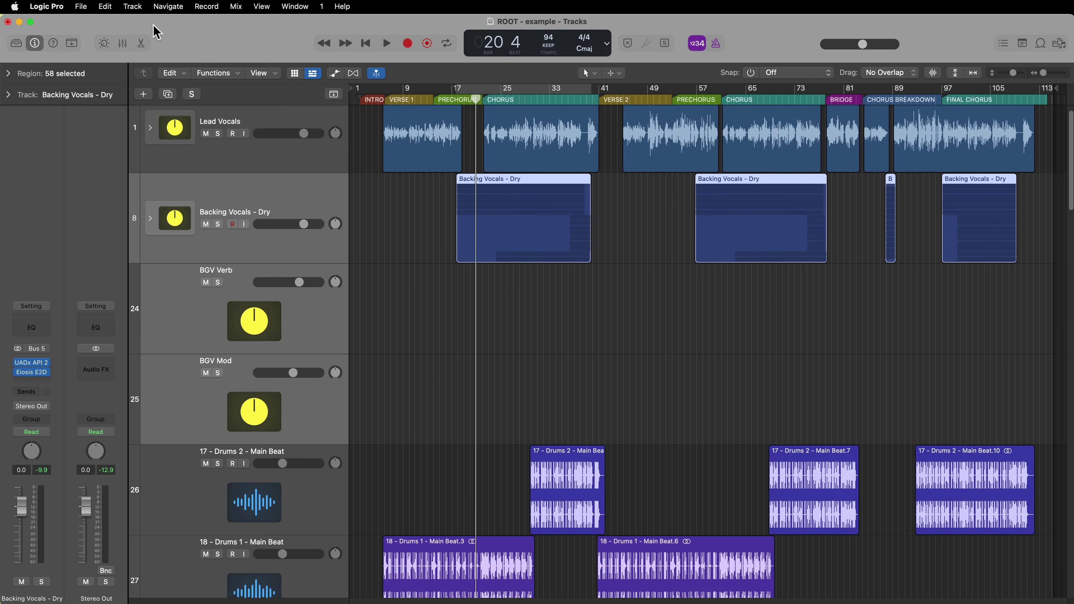
- Create a summing track stack from the selection and start naming it 'BAck…'
{"action": "left_click", "coordinate": [139, 6]}
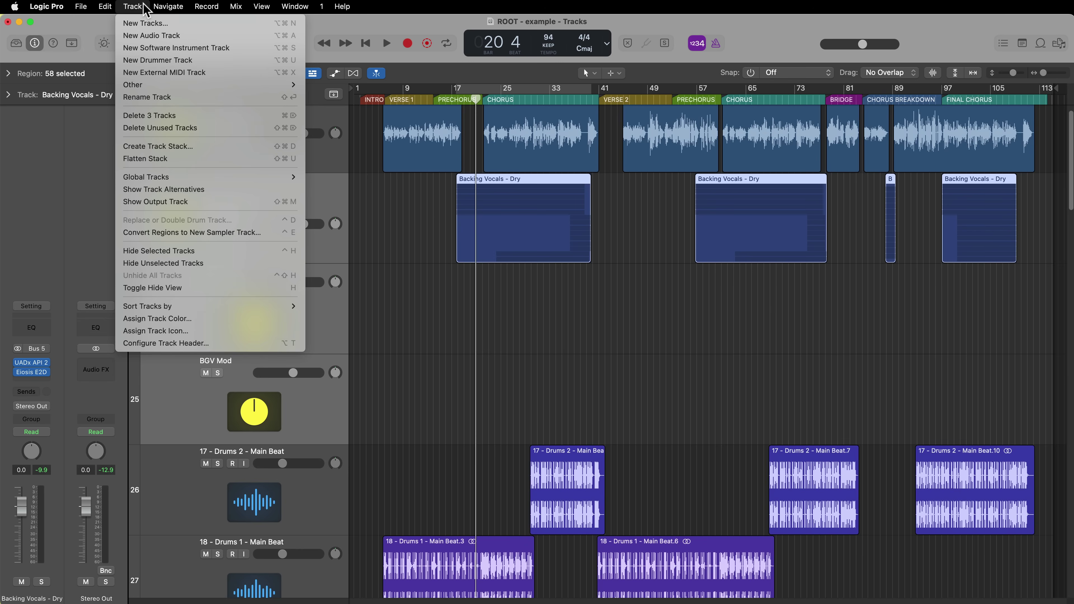
{"action": "left_click", "coordinate": [165, 146]}
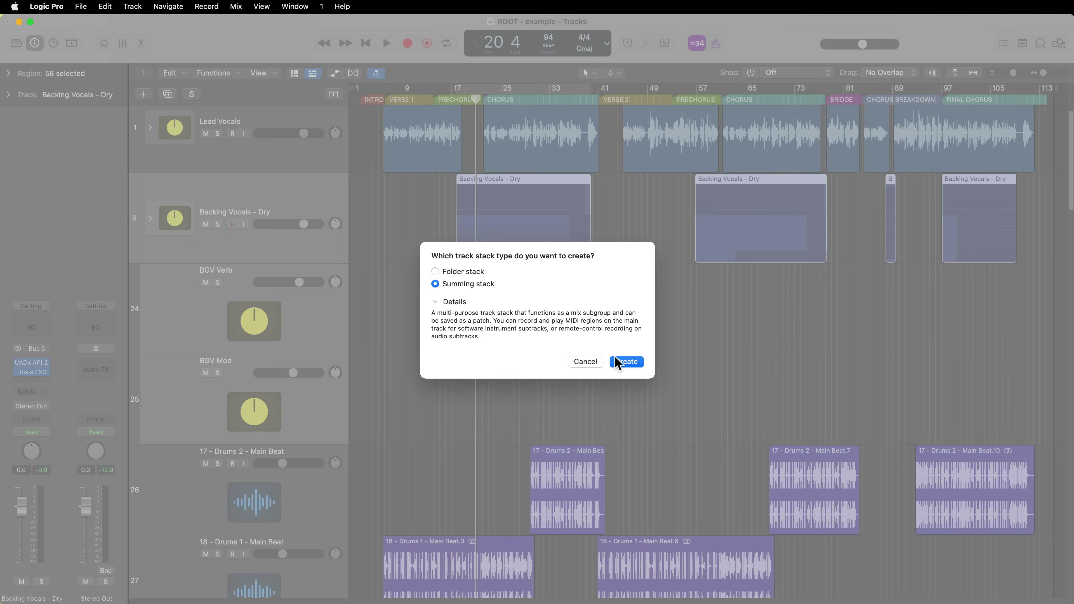
{"action": "left_click", "coordinate": [626, 361]}
{"action": "type", "text": "BAck"}
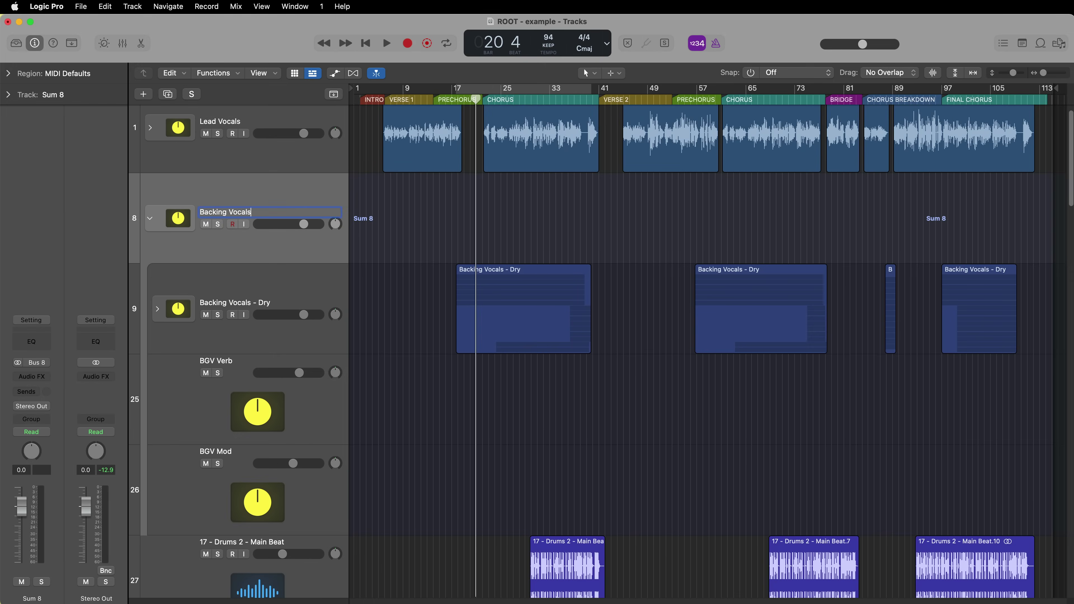
- Name the stack 'Backing Vocals - All' and look over its member tracks
{"action": "key", "text": "Return"}
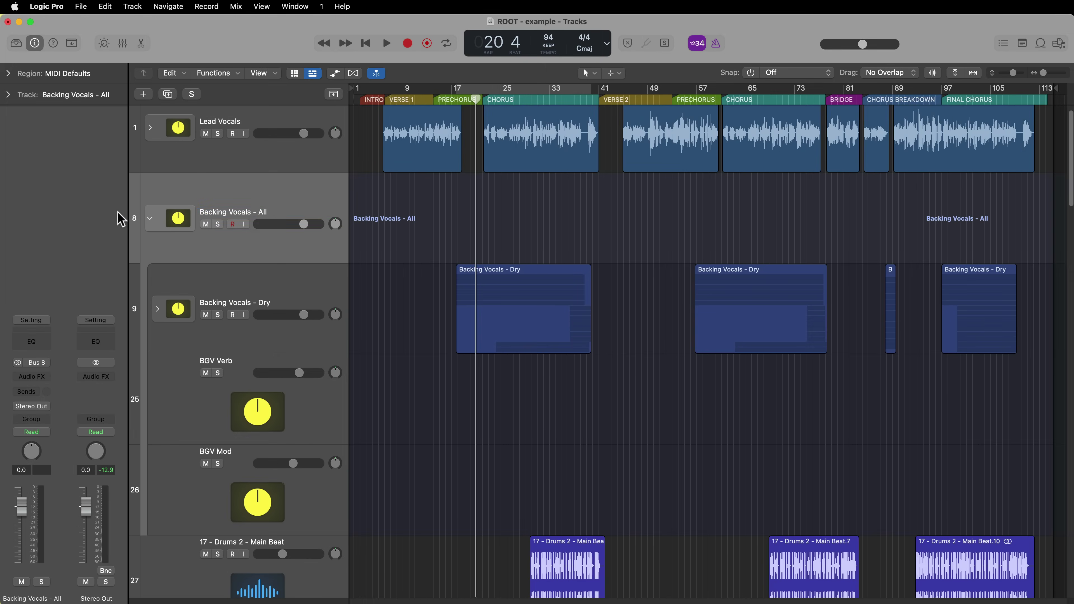
{"action": "left_click", "coordinate": [151, 219]}
{"action": "left_click", "coordinate": [151, 220]}
{"action": "left_click", "coordinate": [236, 292]}
{"action": "left_click", "coordinate": [265, 409]}
{"action": "left_click", "coordinate": [277, 516]}
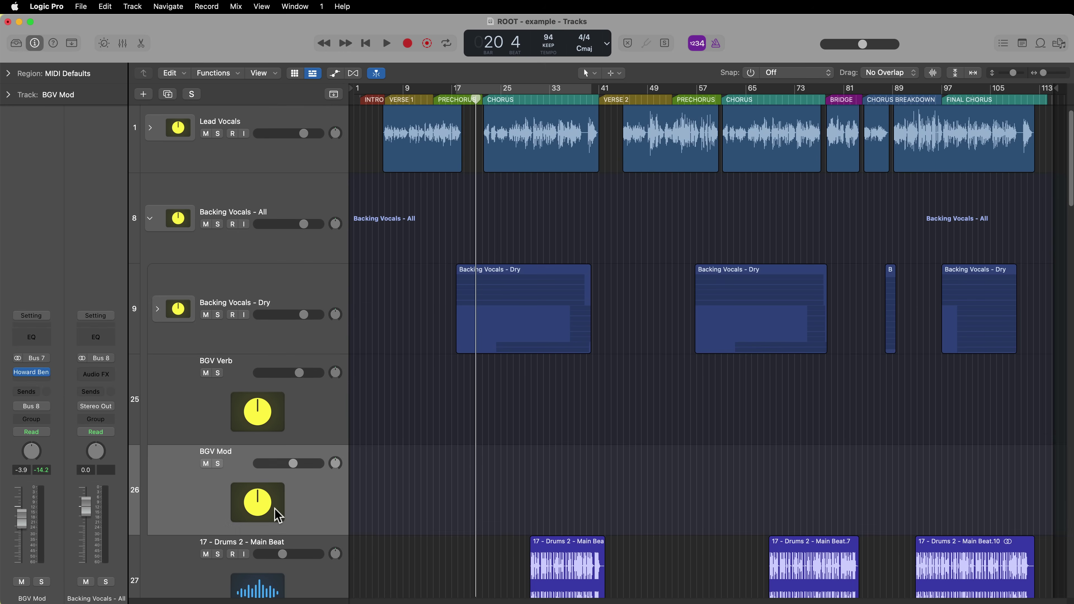
- Check the Group Vocal tracks inside Backing Vocals - Dry, then collapse that stack
{"action": "left_click", "coordinate": [154, 314]}
{"action": "scroll", "coordinate": [263, 412], "scroll_direction": "down", "scroll_amount": 2}
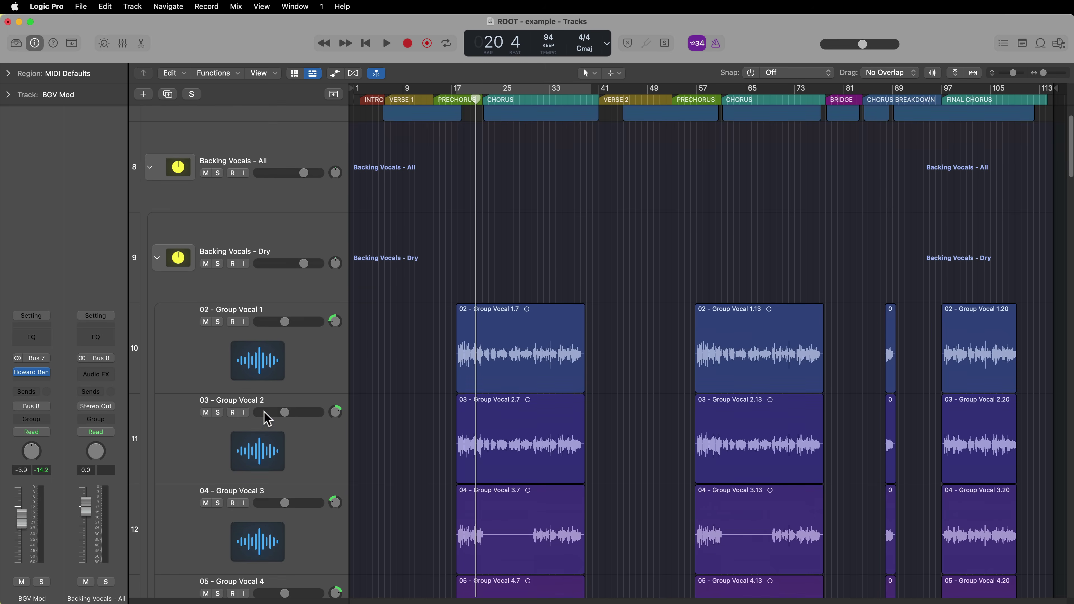
{"action": "scroll", "coordinate": [534, 351], "scroll_direction": "down", "scroll_amount": 10}
{"action": "scroll", "coordinate": [602, 338], "scroll_direction": "down", "scroll_amount": 15}
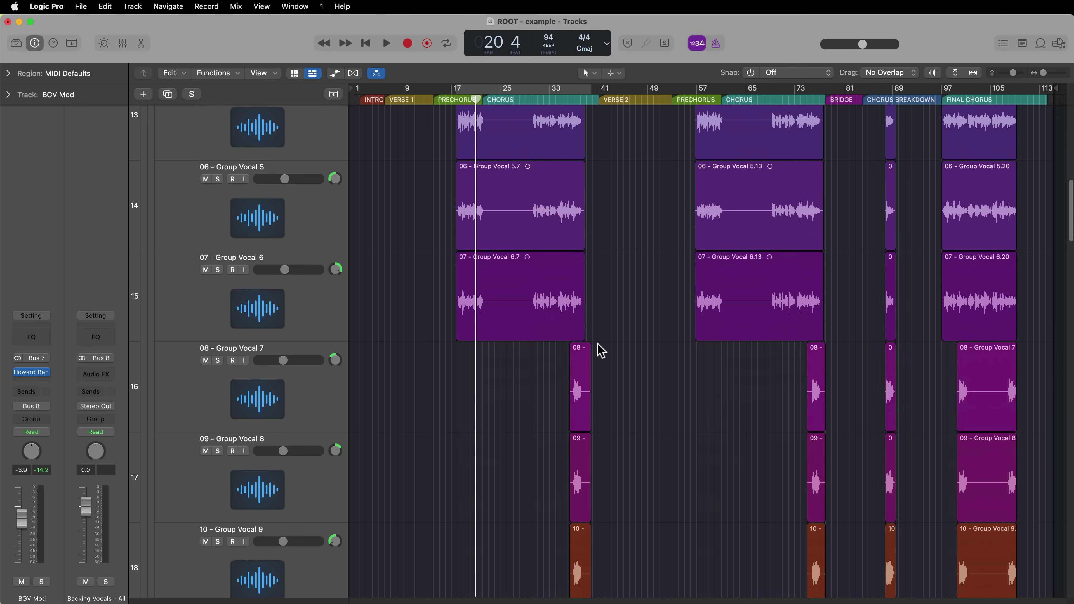
{"action": "scroll", "coordinate": [602, 351], "scroll_direction": "up", "scroll_amount": 20}
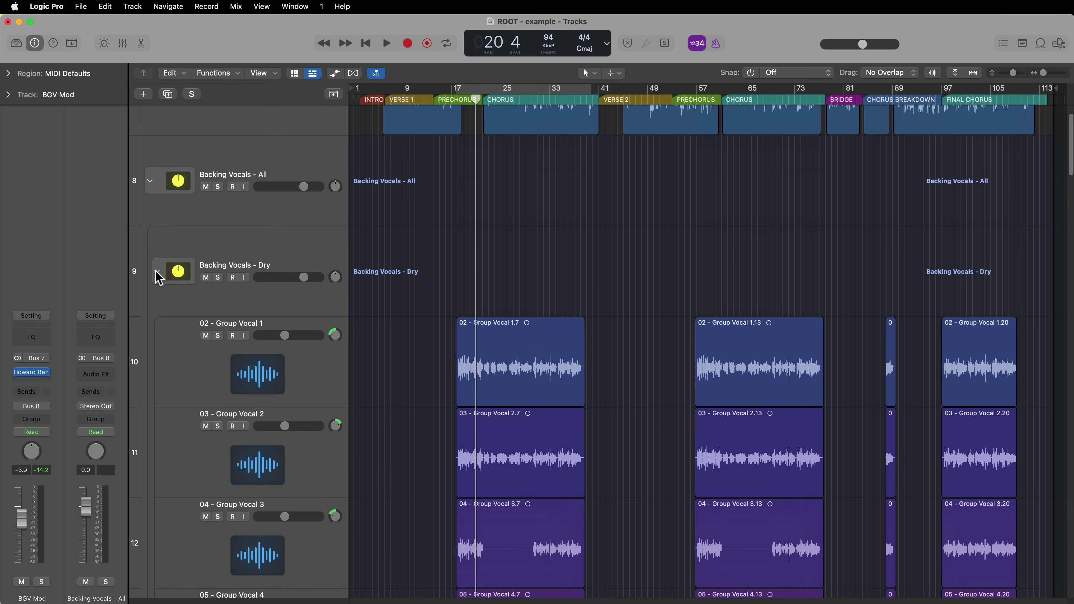
{"action": "left_click", "coordinate": [157, 273]}
- Collapse the Backing Vocals - All stack and solo it
{"action": "left_click", "coordinate": [243, 260]}
{"action": "left_click", "coordinate": [269, 215]}
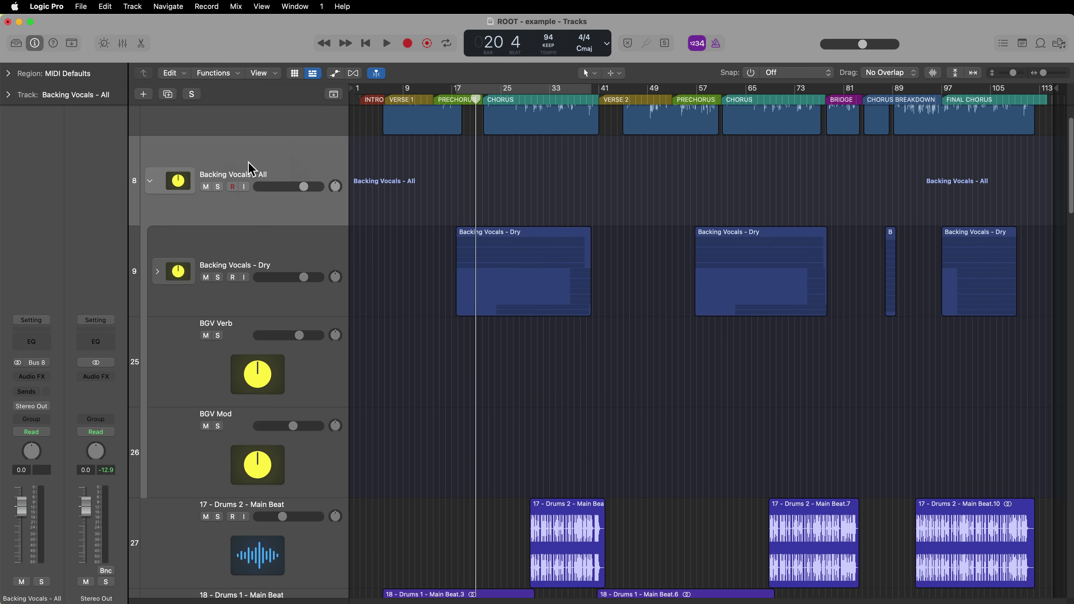
{"action": "left_click", "coordinate": [150, 182]}
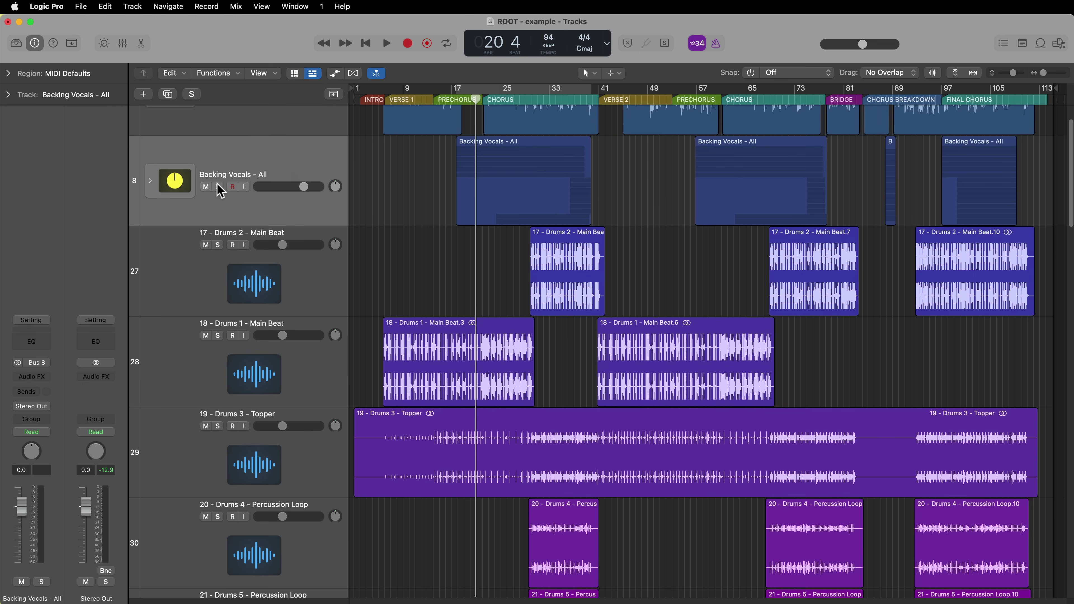
{"action": "left_click", "coordinate": [217, 187]}
{"action": "scroll", "coordinate": [258, 269], "scroll_direction": "up", "scroll_amount": 3}
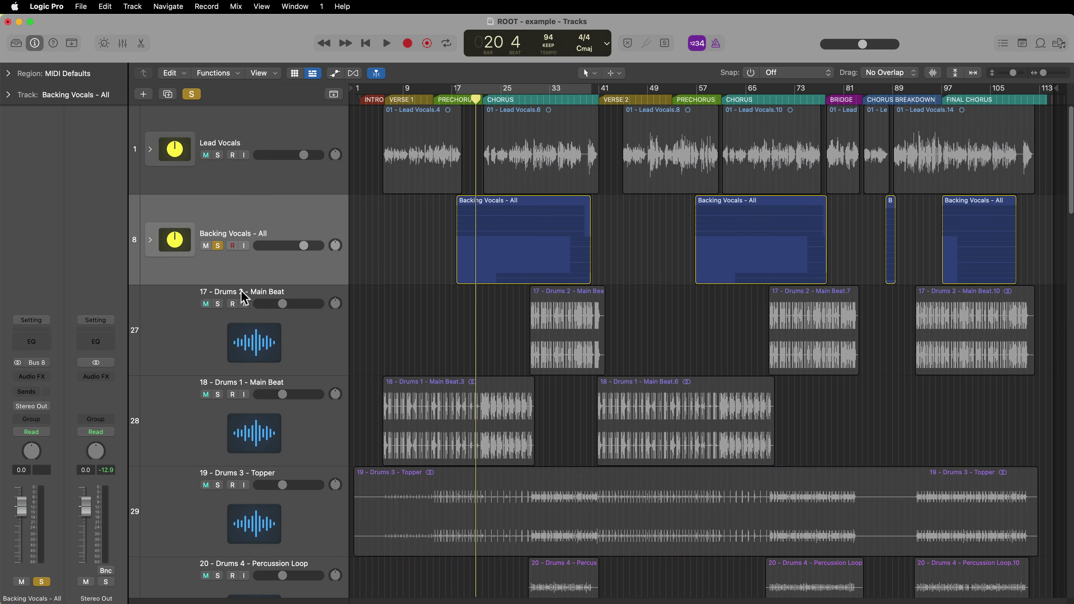
- Loop bars 17 to 41, unsolo Backing Vocals - All and lower its level slightly while playing
{"action": "left_click", "coordinate": [529, 246]}
{"action": "key", "text": "c"}
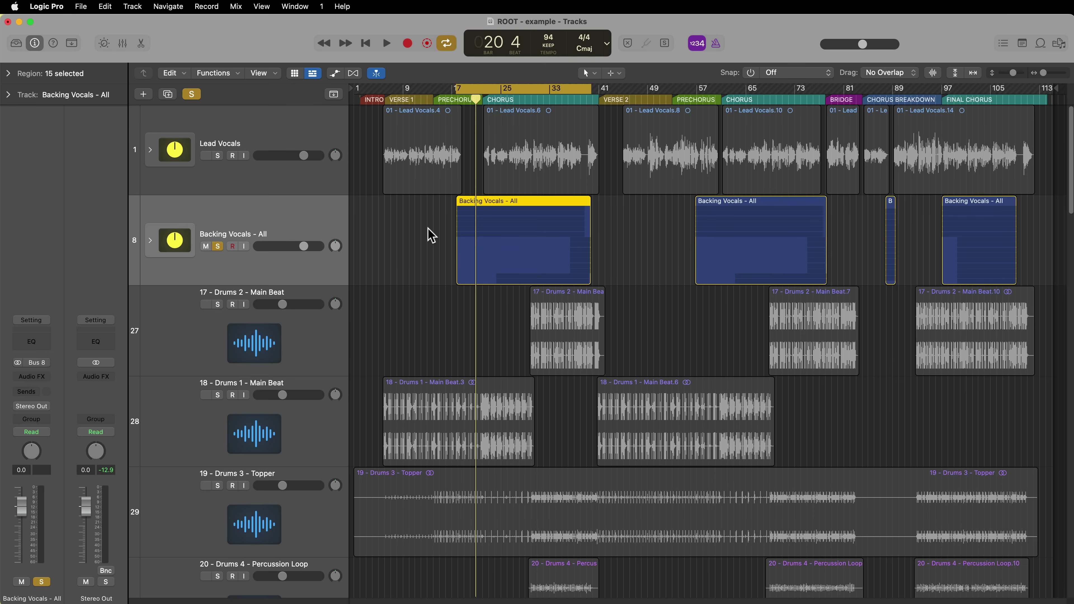
{"action": "key", "text": "space"}
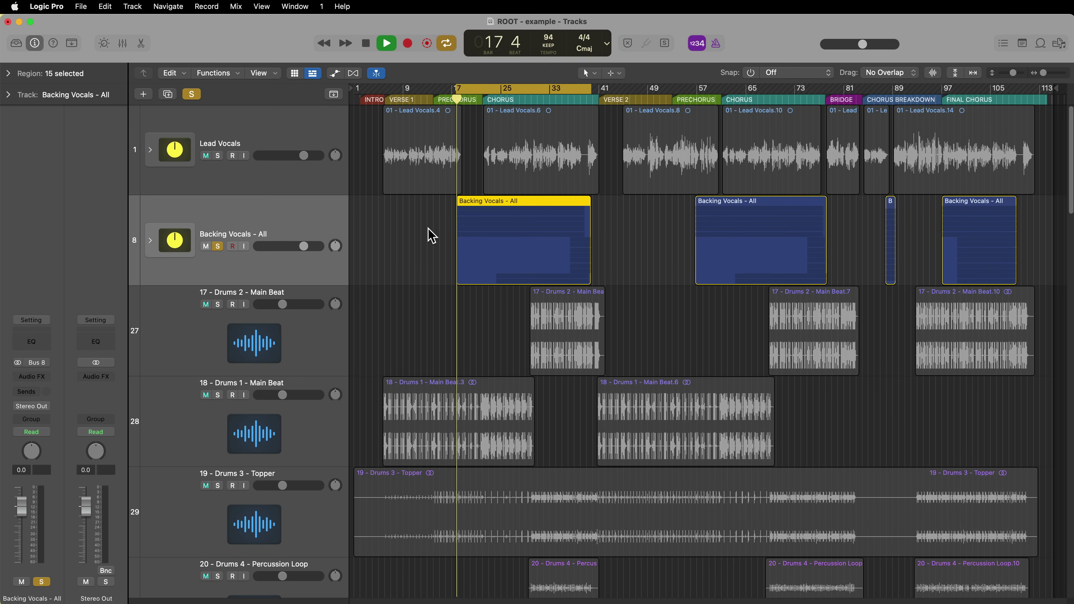
{"action": "left_click", "coordinate": [218, 246]}
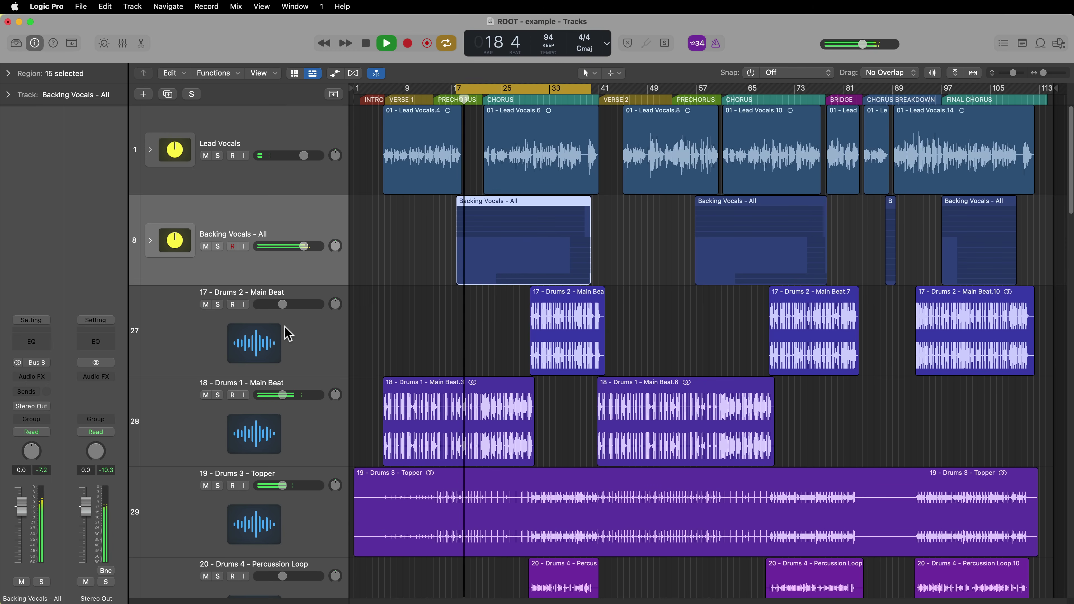
{"action": "left_click_drag", "start_coordinate": [303, 246], "coordinate": [300, 256]}
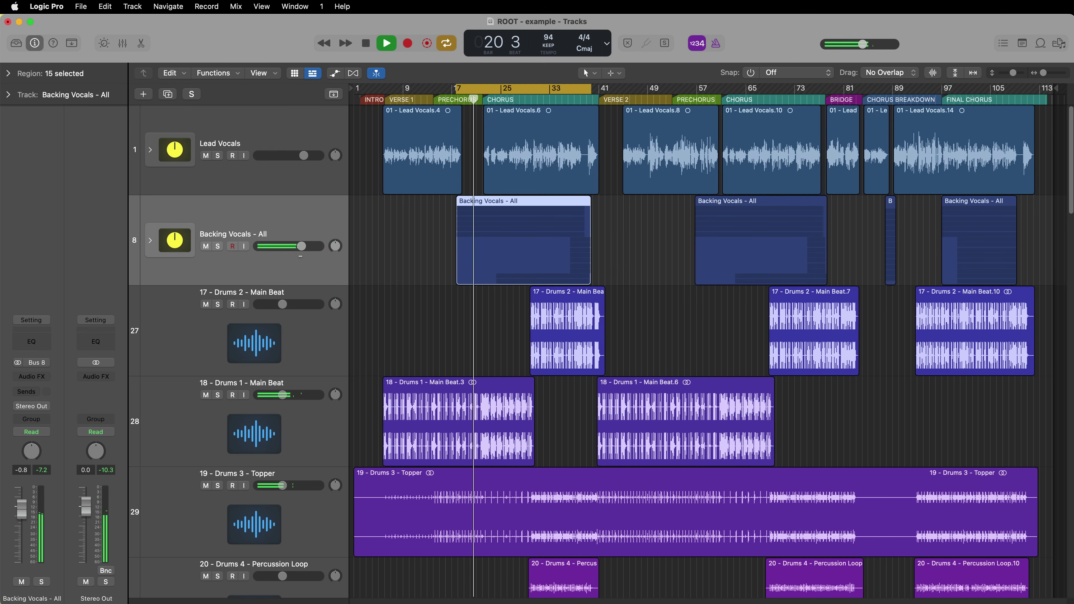
{"action": "left_click", "coordinate": [373, 261]}
{"action": "key", "text": "space"}
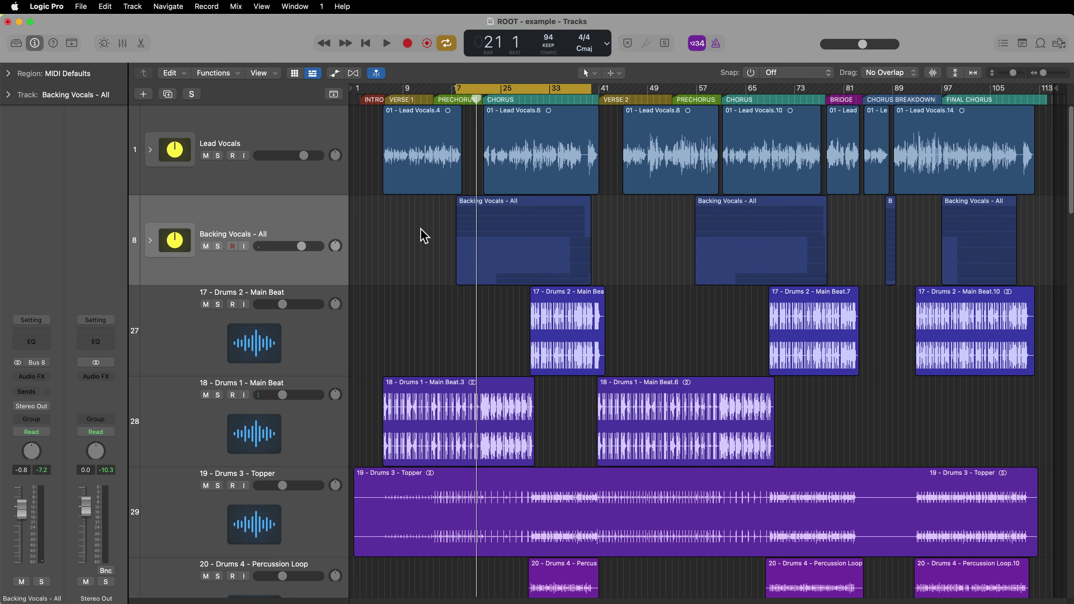
- Set the Backing Vocals - All volume to 0.0 dB and briefly check its subtracks
{"action": "left_click_drag", "start_coordinate": [309, 251], "coordinate": [307, 255]}
{"action": "left_click", "coordinate": [150, 243]}
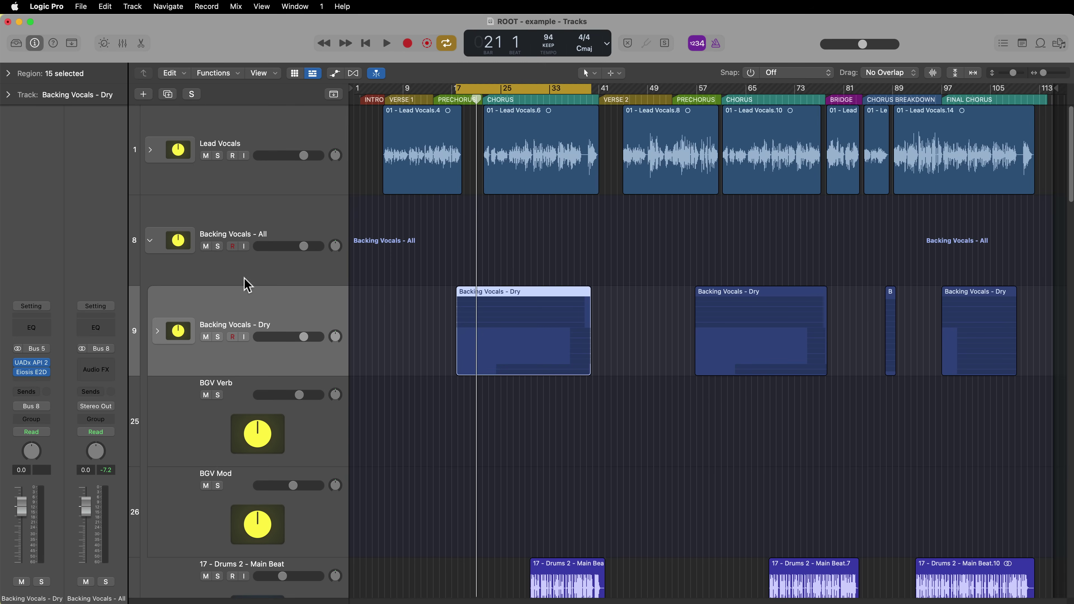
{"action": "left_click", "coordinate": [220, 260]}
{"action": "left_click", "coordinate": [151, 240]}
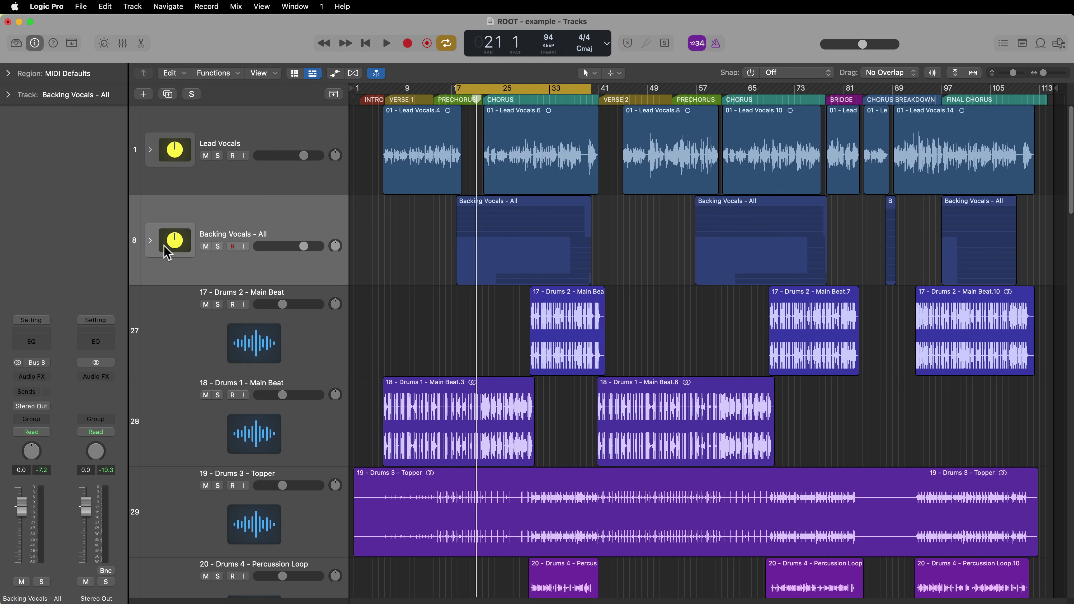
- Tidy the Mixer so the Keys, Basses and other stacks each show a single strip
{"action": "key", "text": "c"}
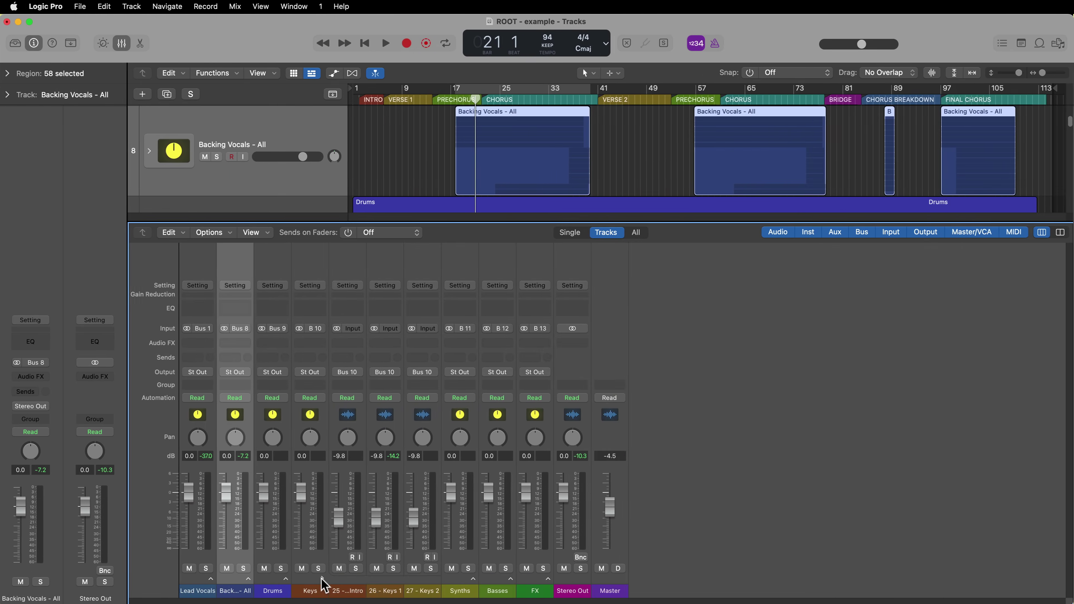
{"action": "left_click", "coordinate": [323, 578]}
{"action": "left_click", "coordinate": [364, 578]}
{"action": "left_click", "coordinate": [364, 579]}
{"action": "left_click", "coordinate": [399, 579]}
{"action": "left_click", "coordinate": [399, 579]}
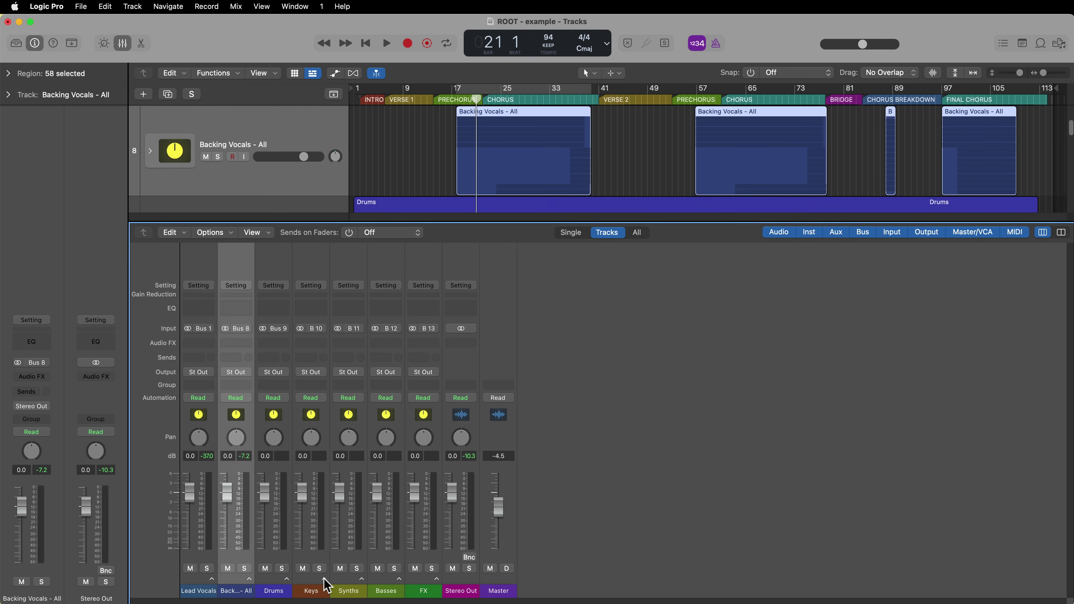
{"action": "key", "text": "x"}
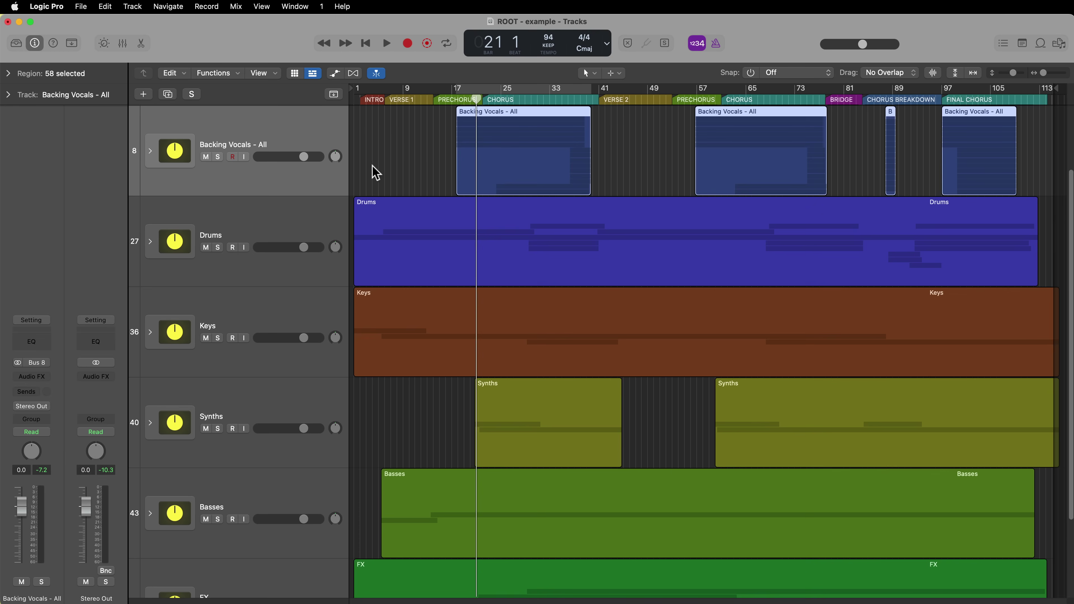
- Fit all tracks vertically and confirm in the Mixer that the FX stack members feed Bus 13
{"action": "left_click", "coordinate": [392, 142]}
{"action": "key", "text": "z"}
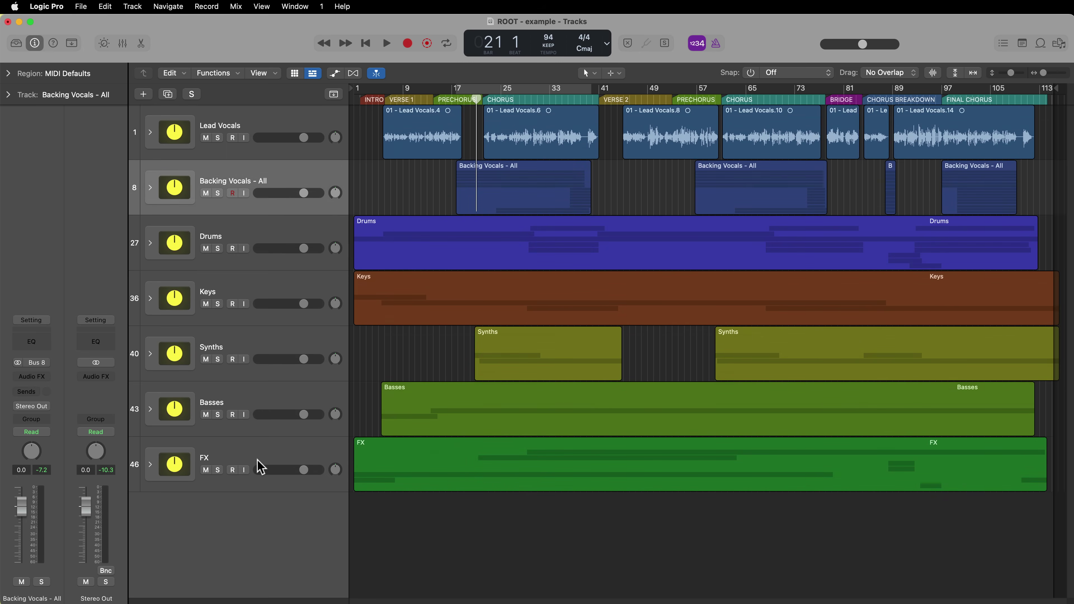
{"action": "key", "text": "x"}
{"action": "left_click", "coordinate": [436, 579]}
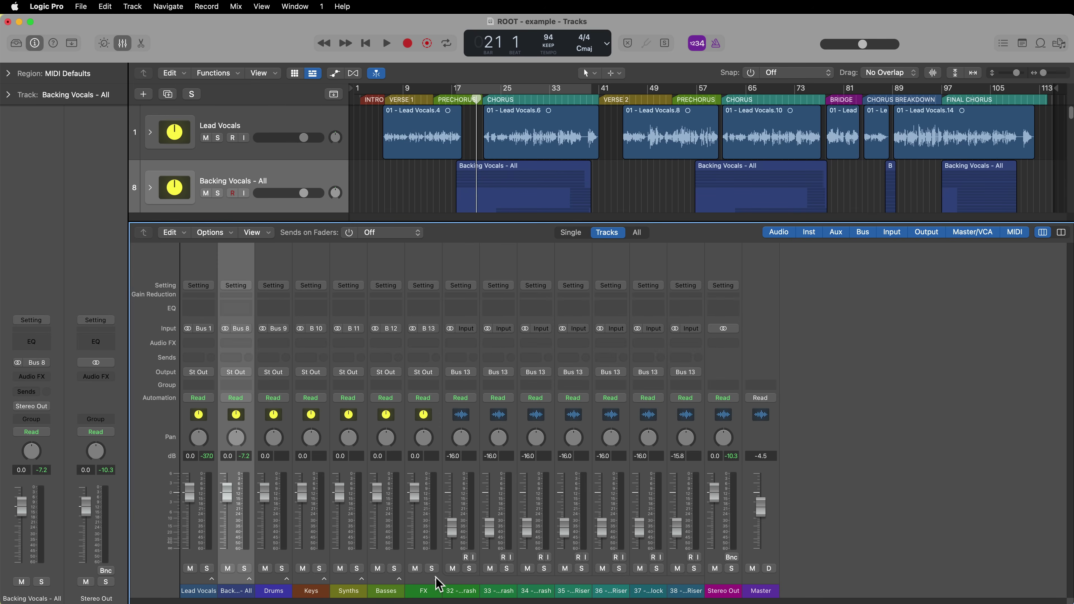
{"action": "left_click", "coordinate": [690, 591]}
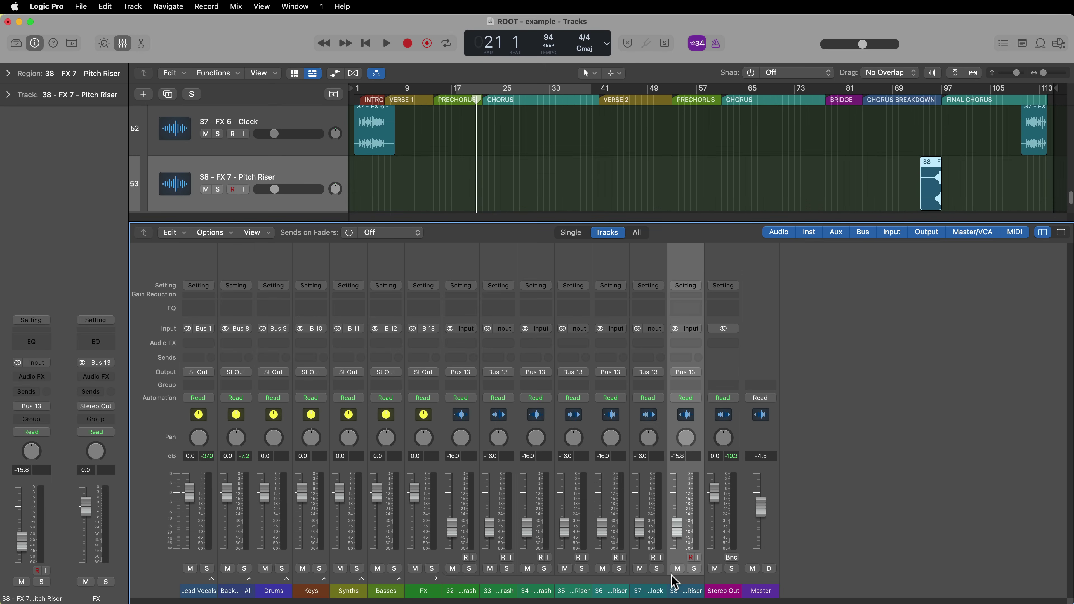
{"action": "key", "text": "x"}
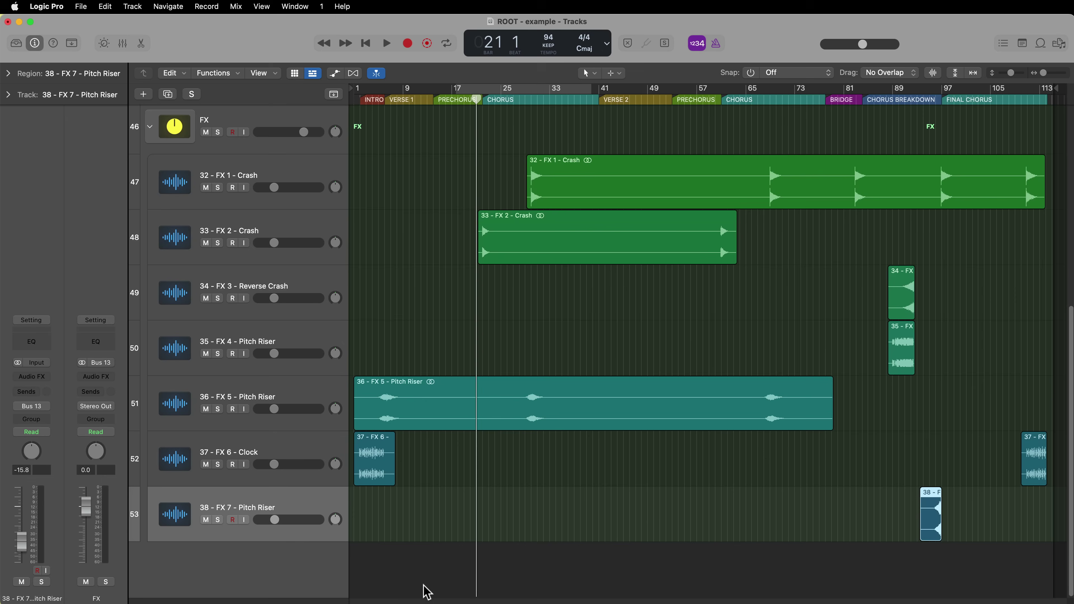
- Step the track selection from Lead Vocals down through the stacks to FX
{"action": "scroll", "coordinate": [220, 336], "scroll_direction": "up", "scroll_amount": 10}
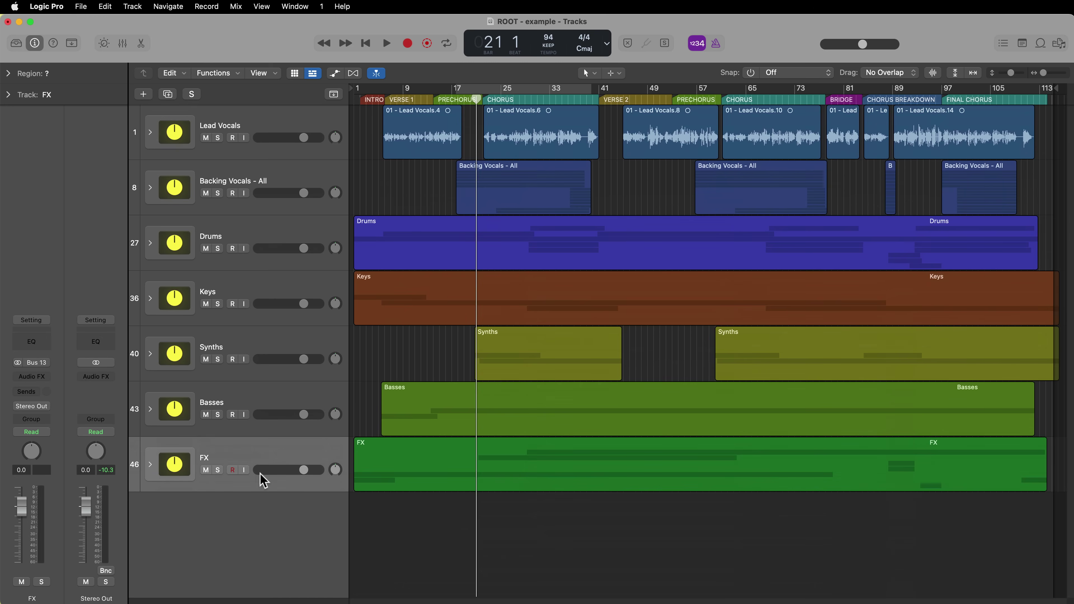
{"action": "left_click", "coordinate": [252, 125]}
{"action": "key", "text": "Down"}
{"action": "key", "text": "Down"}
{"action": "key", "text": "Down"}
{"action": "key", "text": "Down"}
{"action": "key", "text": "Down"}
{"action": "key", "text": "Down"}
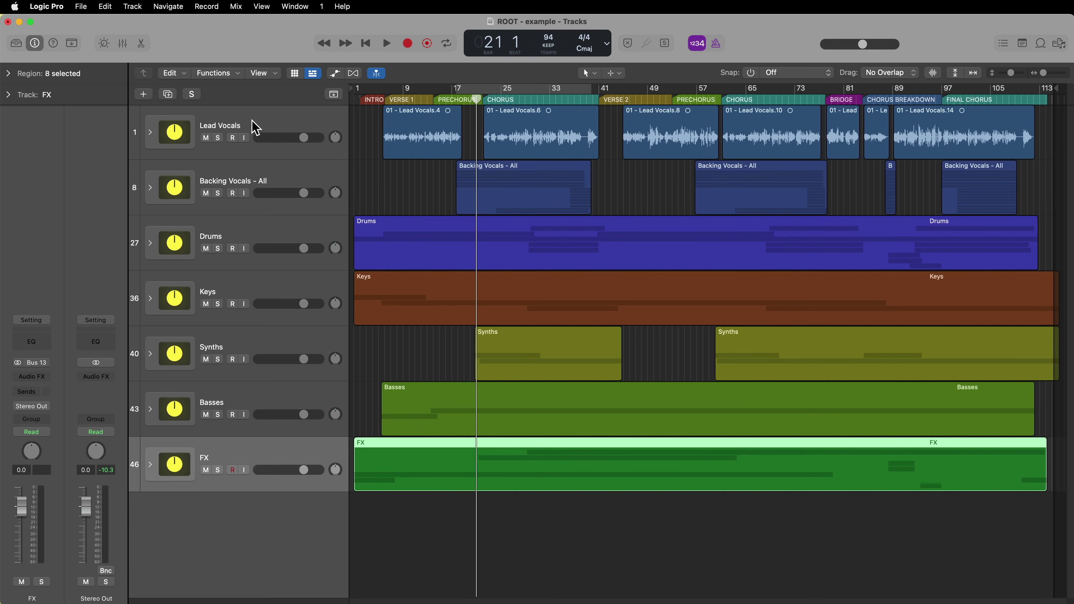
{"action": "left_click", "coordinate": [446, 186]}
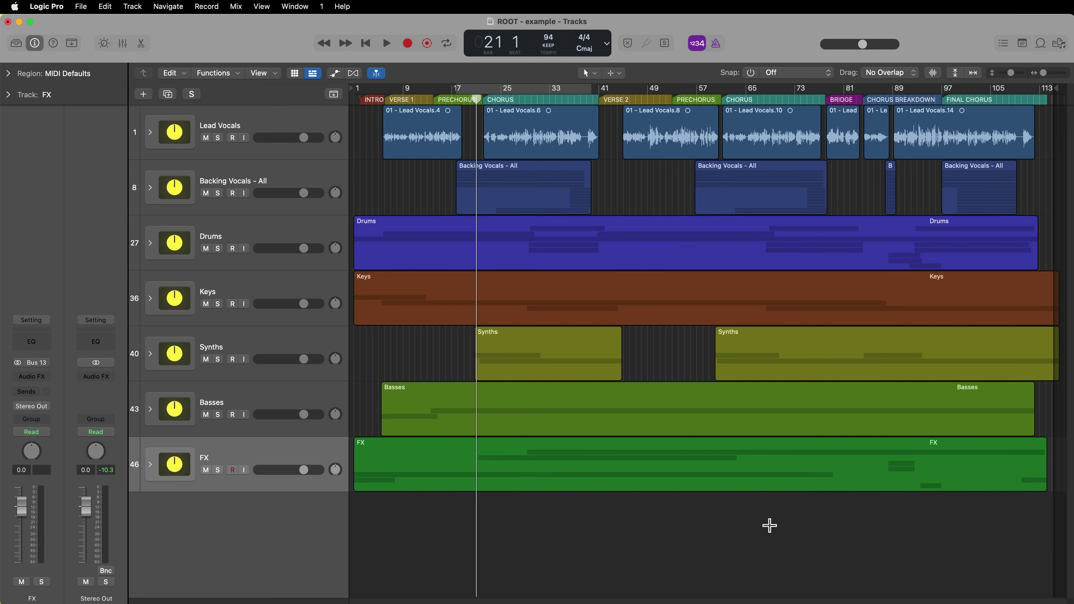
- Return to bar 1, enable Cycle, then zoom in on the intro and back out to the whole song
{"action": "key", "text": "Return"}
{"action": "key", "text": "c"}
{"action": "scroll", "coordinate": [592, 380], "scroll_direction": "right", "scroll_amount": 5}
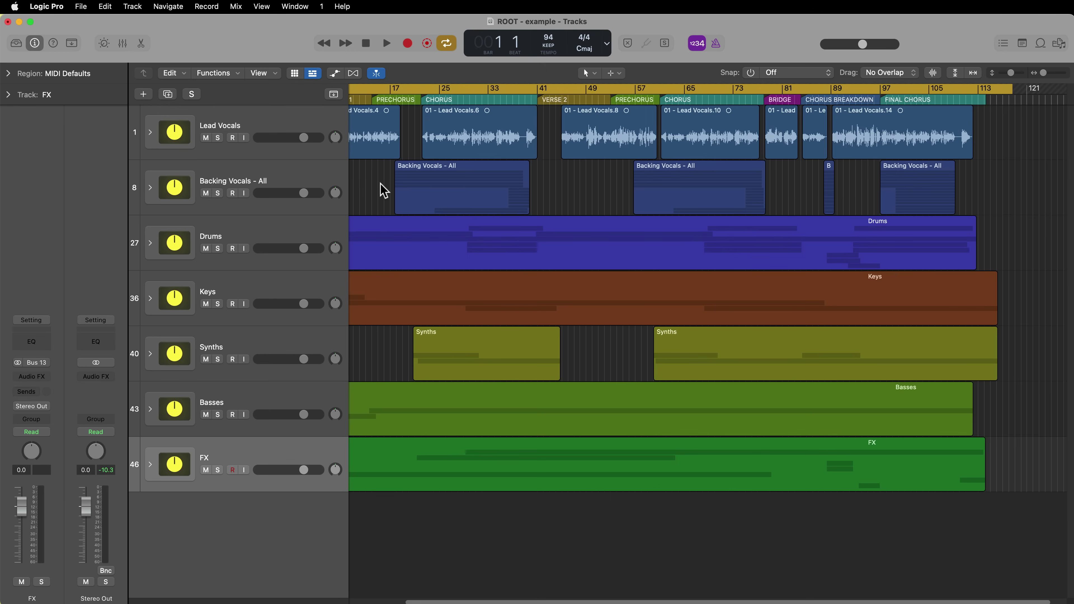
{"action": "key", "text": "super+Right"}
{"action": "key", "text": "super+Right"}
{"action": "key", "text": "super+Right"}
{"action": "key", "text": "super+Right"}
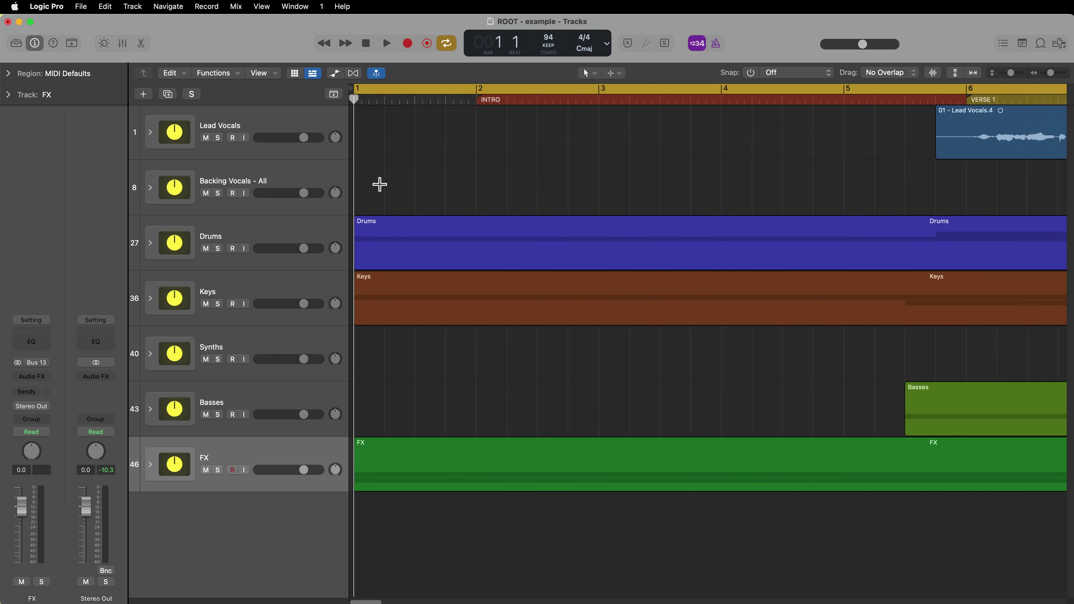
{"action": "key", "text": "super+Left"}
{"action": "key", "text": "super+Left"}
{"action": "key", "text": "super+Left"}
{"action": "key", "text": "super+Left"}
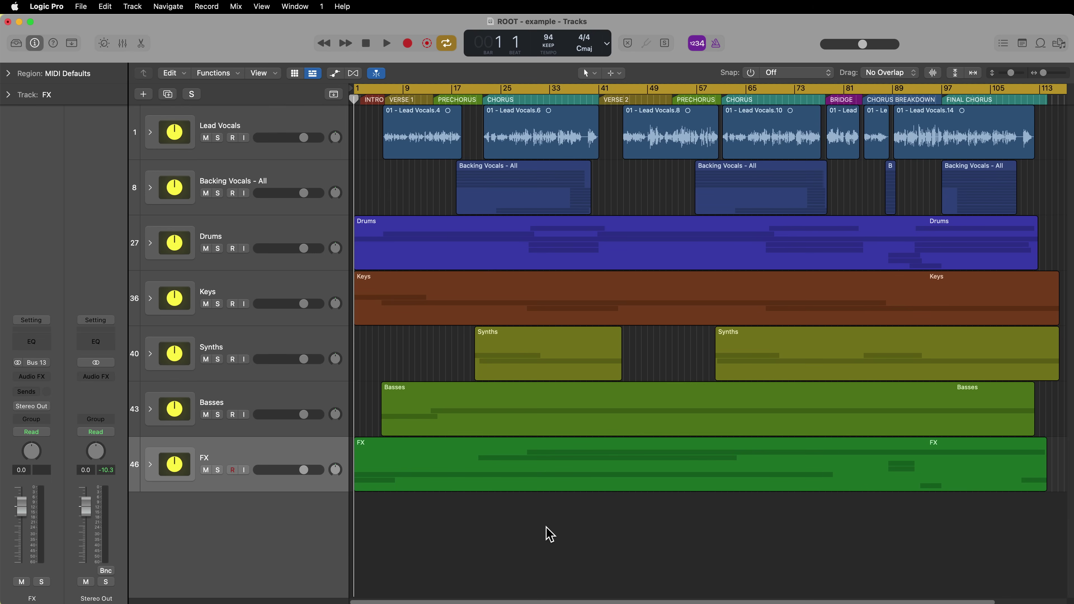
- Mute every stack from Backing Vocals - All downward
{"action": "left_click", "coordinate": [239, 124]}
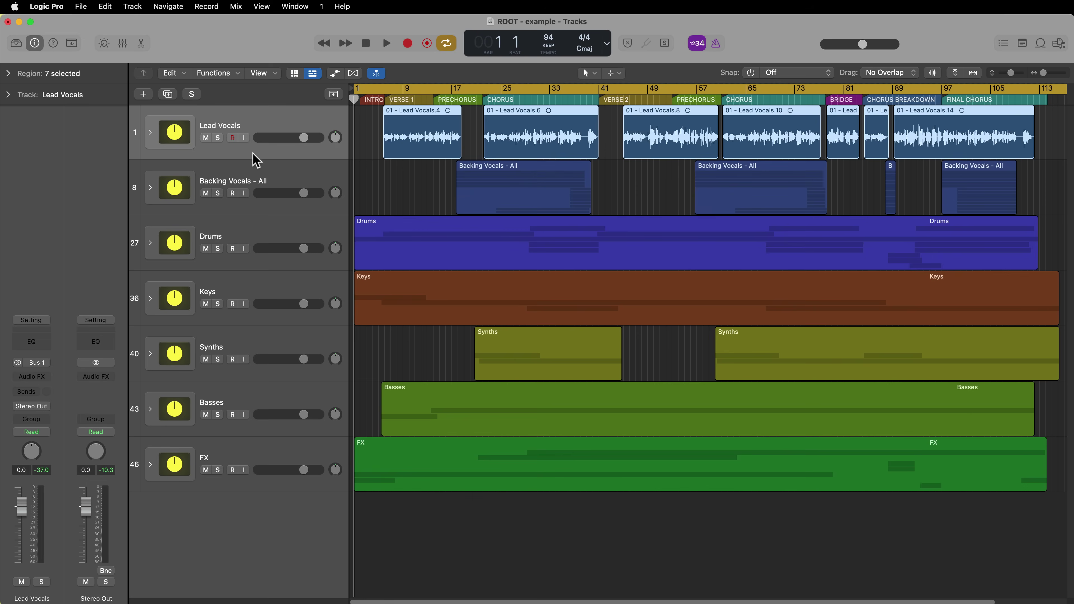
{"action": "left_click", "coordinate": [247, 213]}
{"action": "left_click", "coordinate": [241, 230]}
{"action": "left_click", "coordinate": [239, 188]}
{"action": "left_click", "coordinate": [239, 129]}
{"action": "left_click", "coordinate": [240, 180]}
{"action": "left_click", "coordinate": [238, 224]}
{"action": "left_click", "coordinate": [232, 174]}
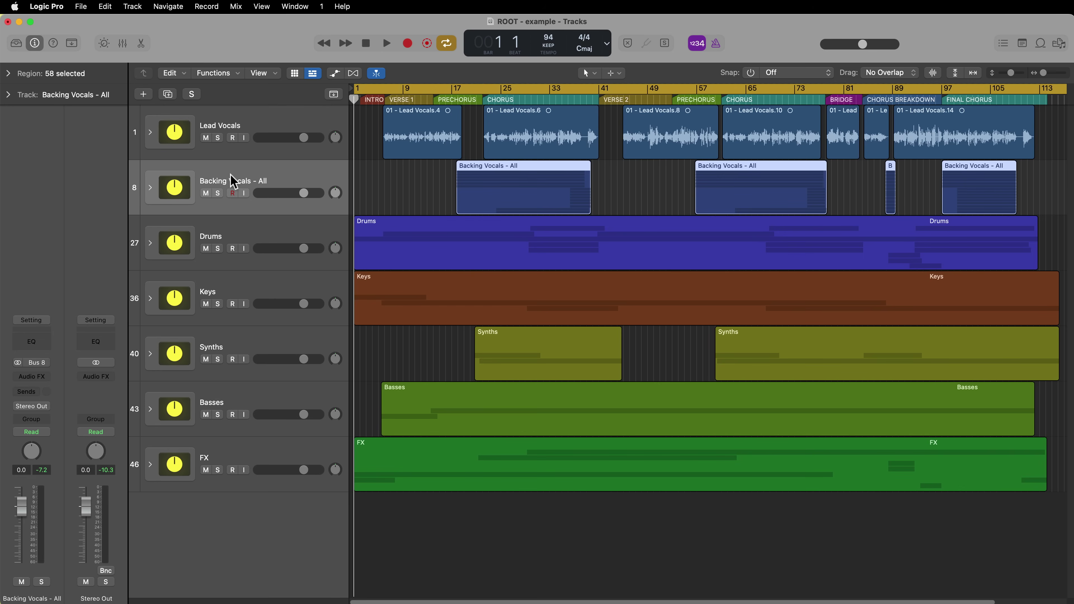
{"action": "left_click_drag", "start_coordinate": [206, 193], "coordinate": [204, 487]}
{"action": "left_click", "coordinate": [474, 539]}
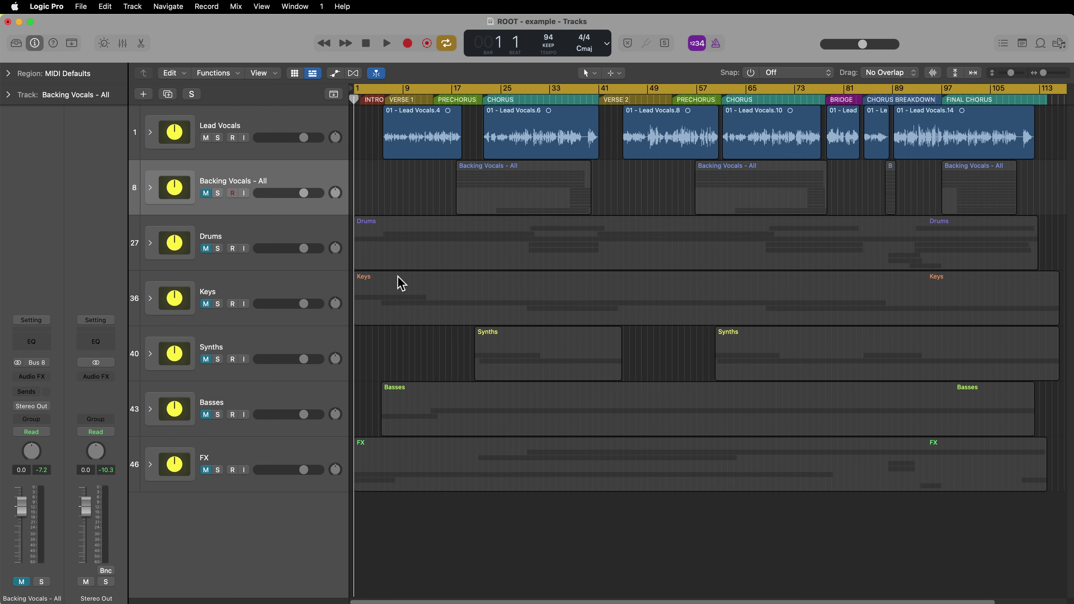
- Review the song's Bounce settings without bouncing, then unmute Backing Vocals - All and the stacks from Drums down
{"action": "key", "text": "super+b"}
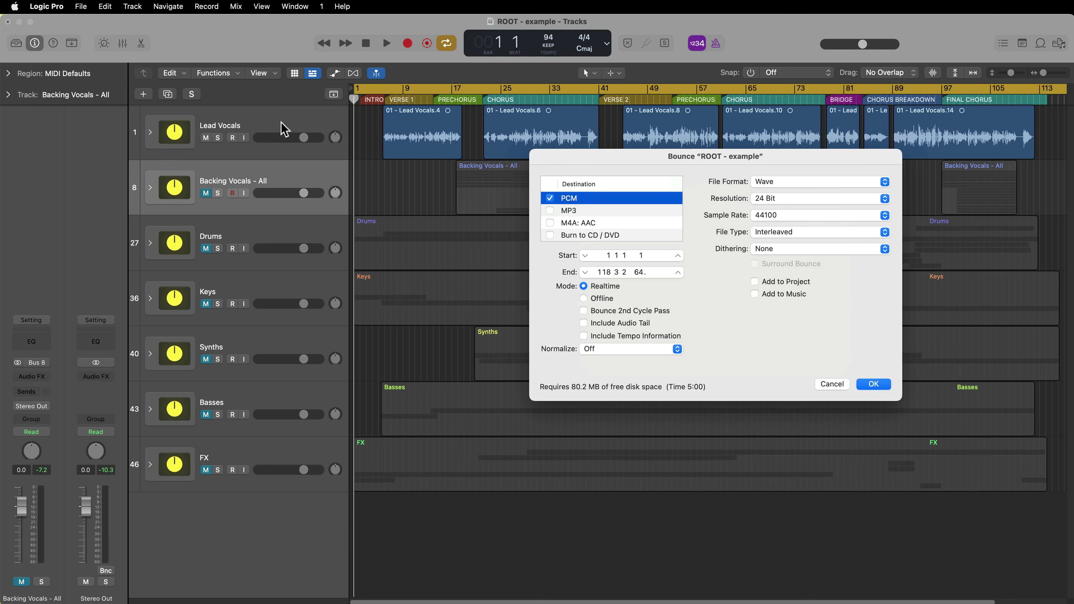
{"action": "left_click", "coordinate": [833, 384]}
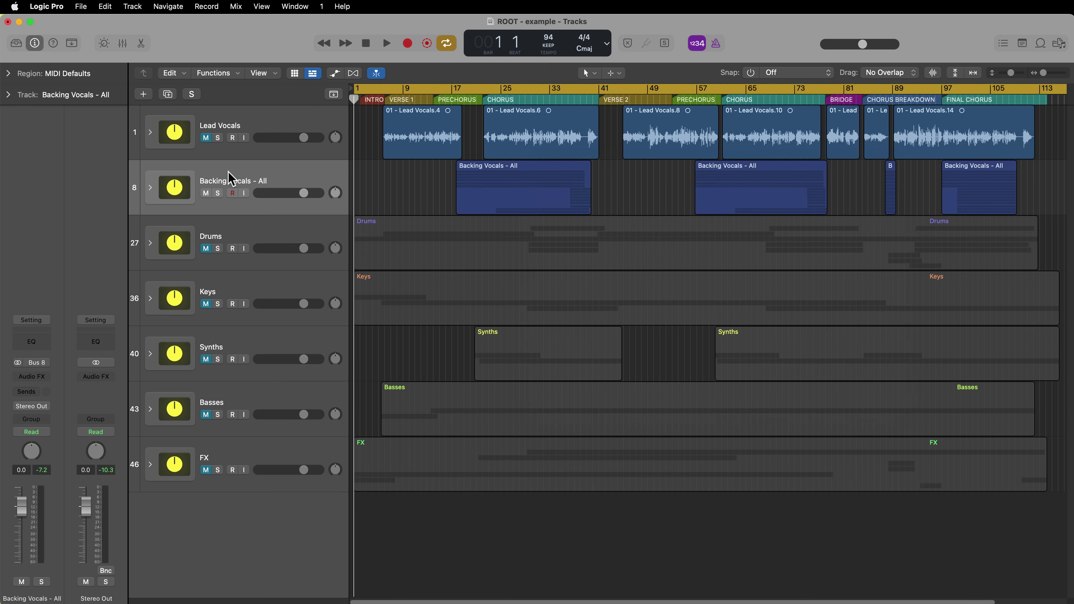
{"action": "left_click", "coordinate": [230, 180]}
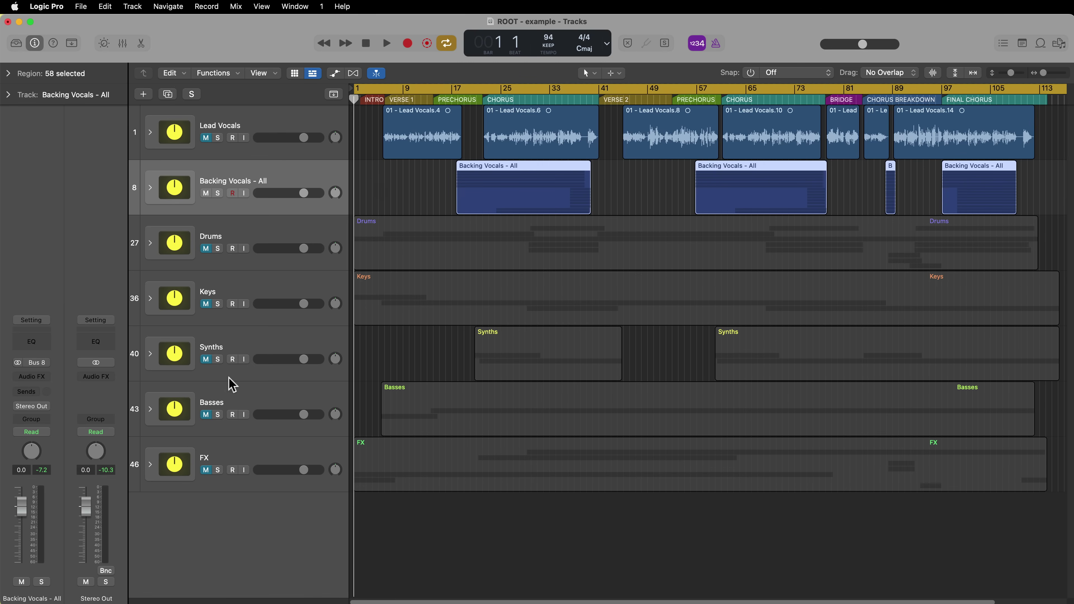
{"action": "left_click", "coordinate": [206, 192]}
{"action": "left_click_drag", "start_coordinate": [206, 193], "coordinate": [205, 468]}
- Deselect the Backing Vocals regions
{"action": "left_click", "coordinate": [409, 532]}
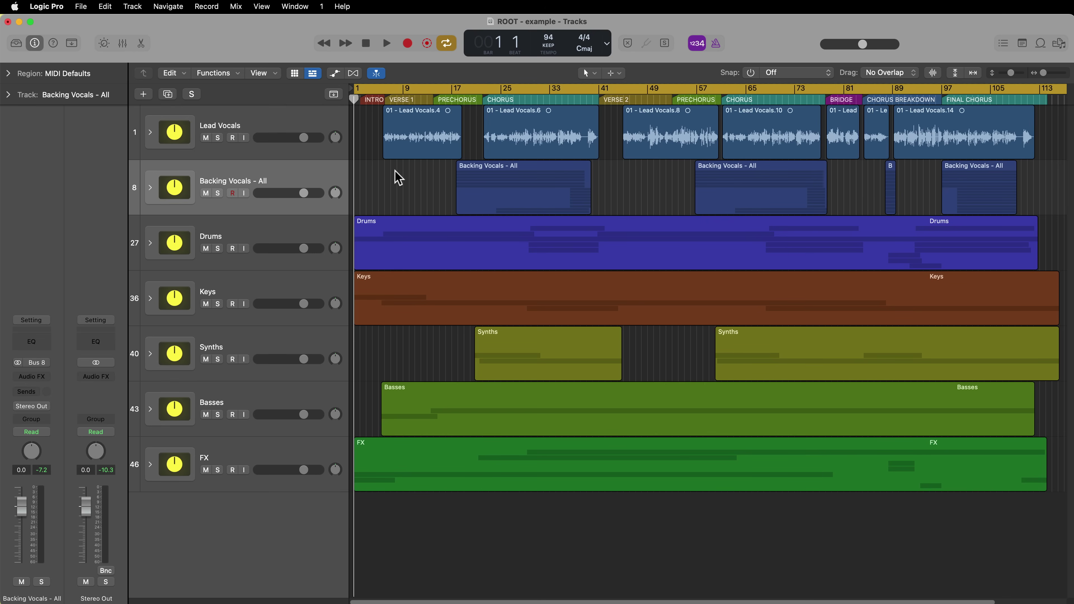
- Expand the Lead Vocals stack and inspect its Verse + Prechorus Vx, Chorus Lead Vx, Reverb and Modulation channels
{"action": "left_click", "coordinate": [150, 132]}
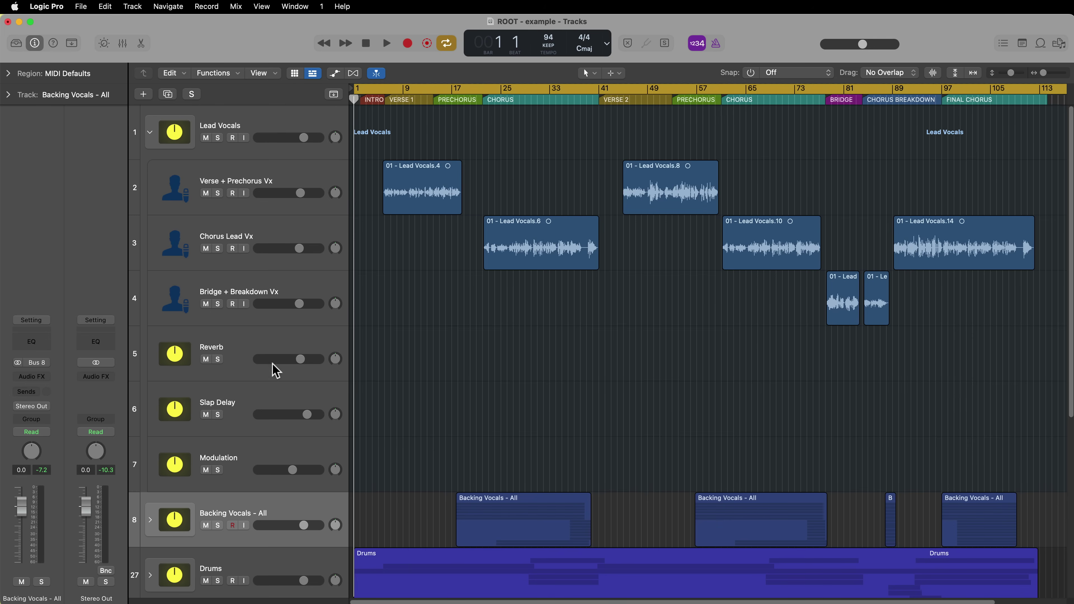
{"action": "left_click", "coordinate": [265, 342]}
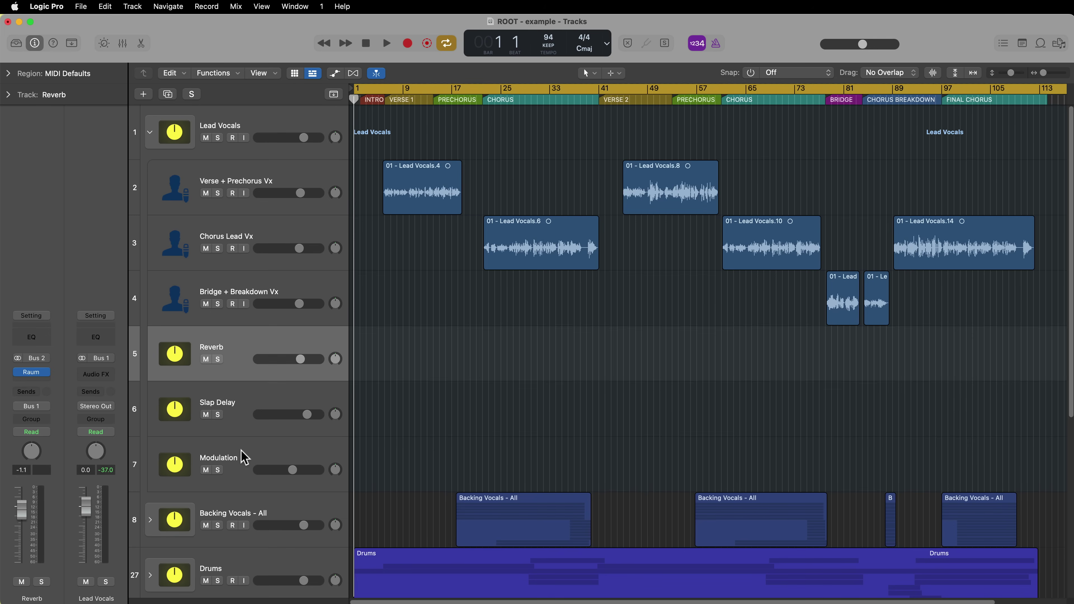
{"action": "left_click", "coordinate": [247, 455]}
{"action": "key", "text": "Up"}
{"action": "key", "text": "Up"}
{"action": "key", "text": "Up"}
{"action": "key", "text": "Up"}
{"action": "key", "text": "Up"}
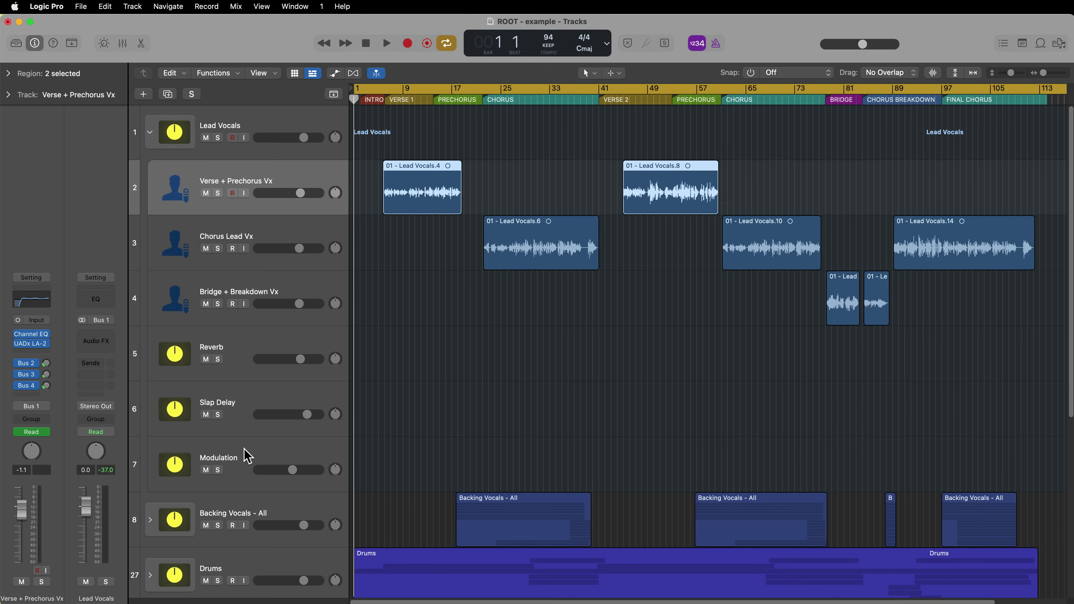
{"action": "key", "text": "Down"}
{"action": "key", "text": "Down"}
{"action": "key", "text": "Down"}
{"action": "key", "text": "Down"}
{"action": "key", "text": "Down"}
{"action": "key", "text": "Up"}
{"action": "key", "text": "Up"}
{"action": "key", "text": "Up"}
{"action": "key", "text": "Up"}
{"action": "key", "text": "Up"}
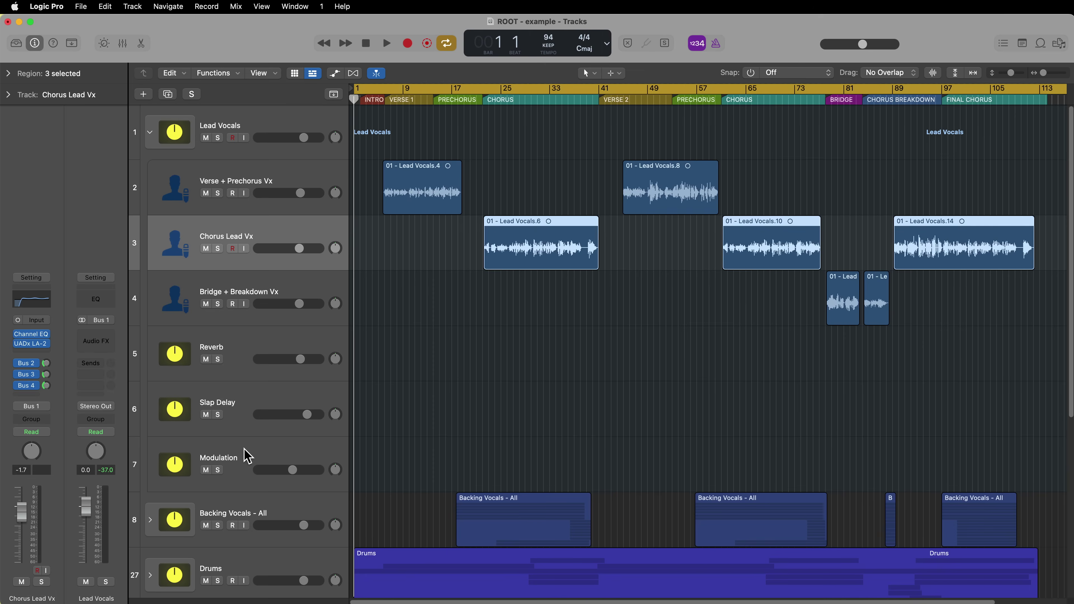
{"action": "key", "text": "Down"}
{"action": "key", "text": "Down"}
{"action": "key", "text": "Down"}
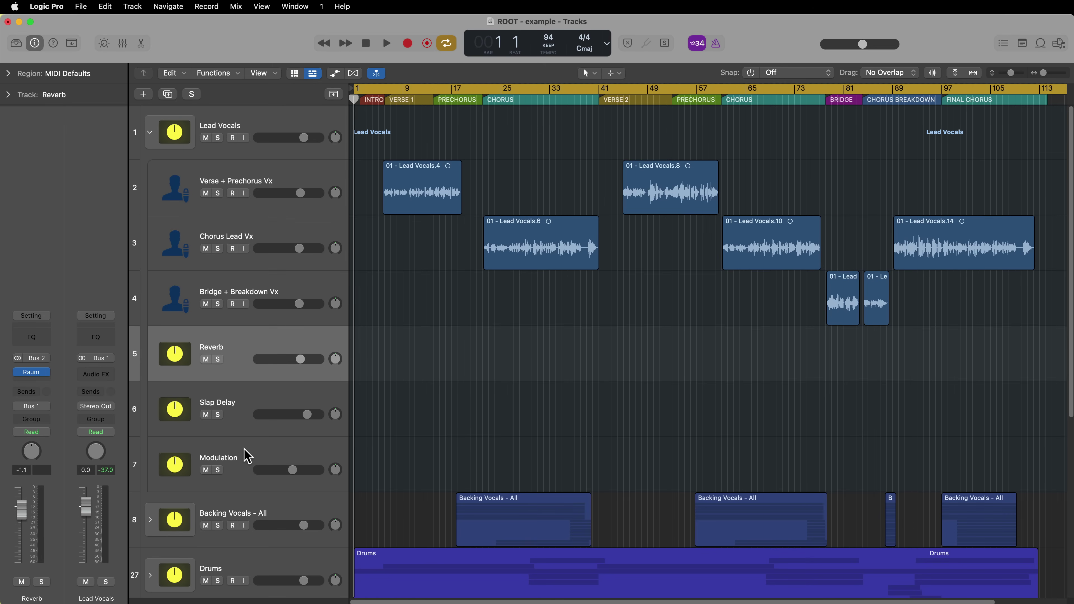